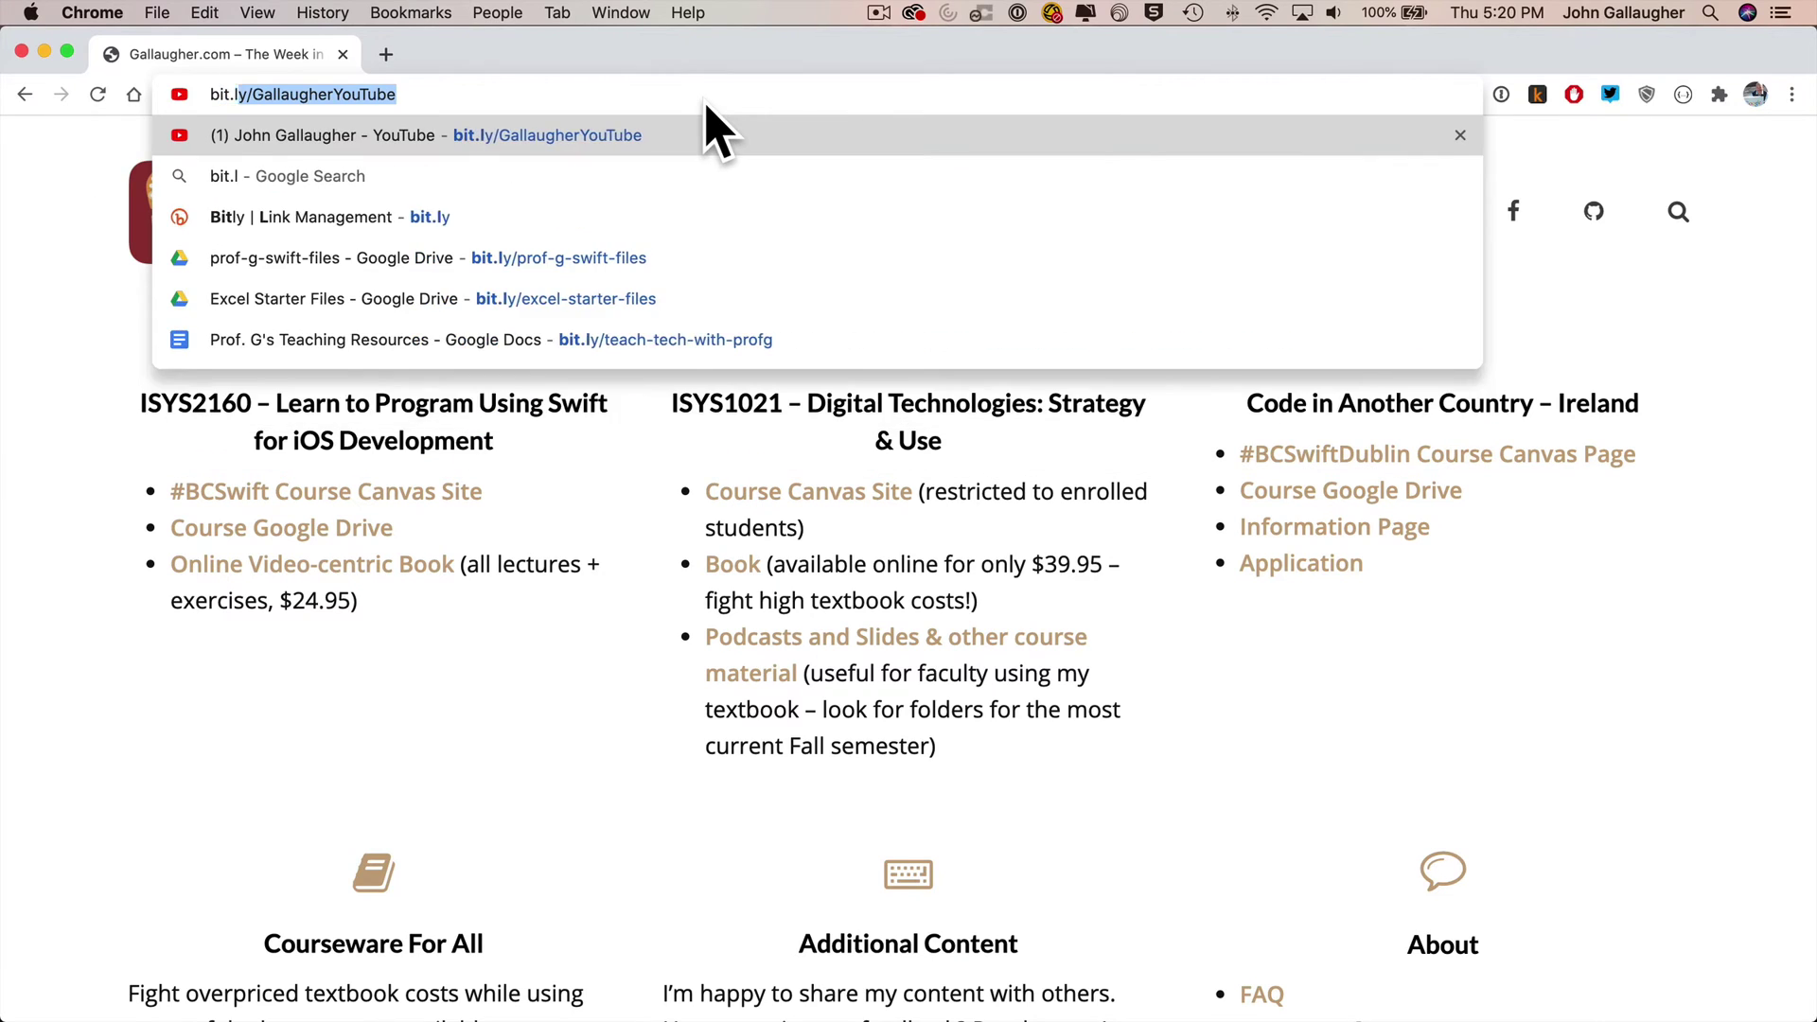
Go to bit.ly/excel-starter-files in Chrome, fixing a typo in the link
{"action": "type", "text": "y/excel-stgarter"}
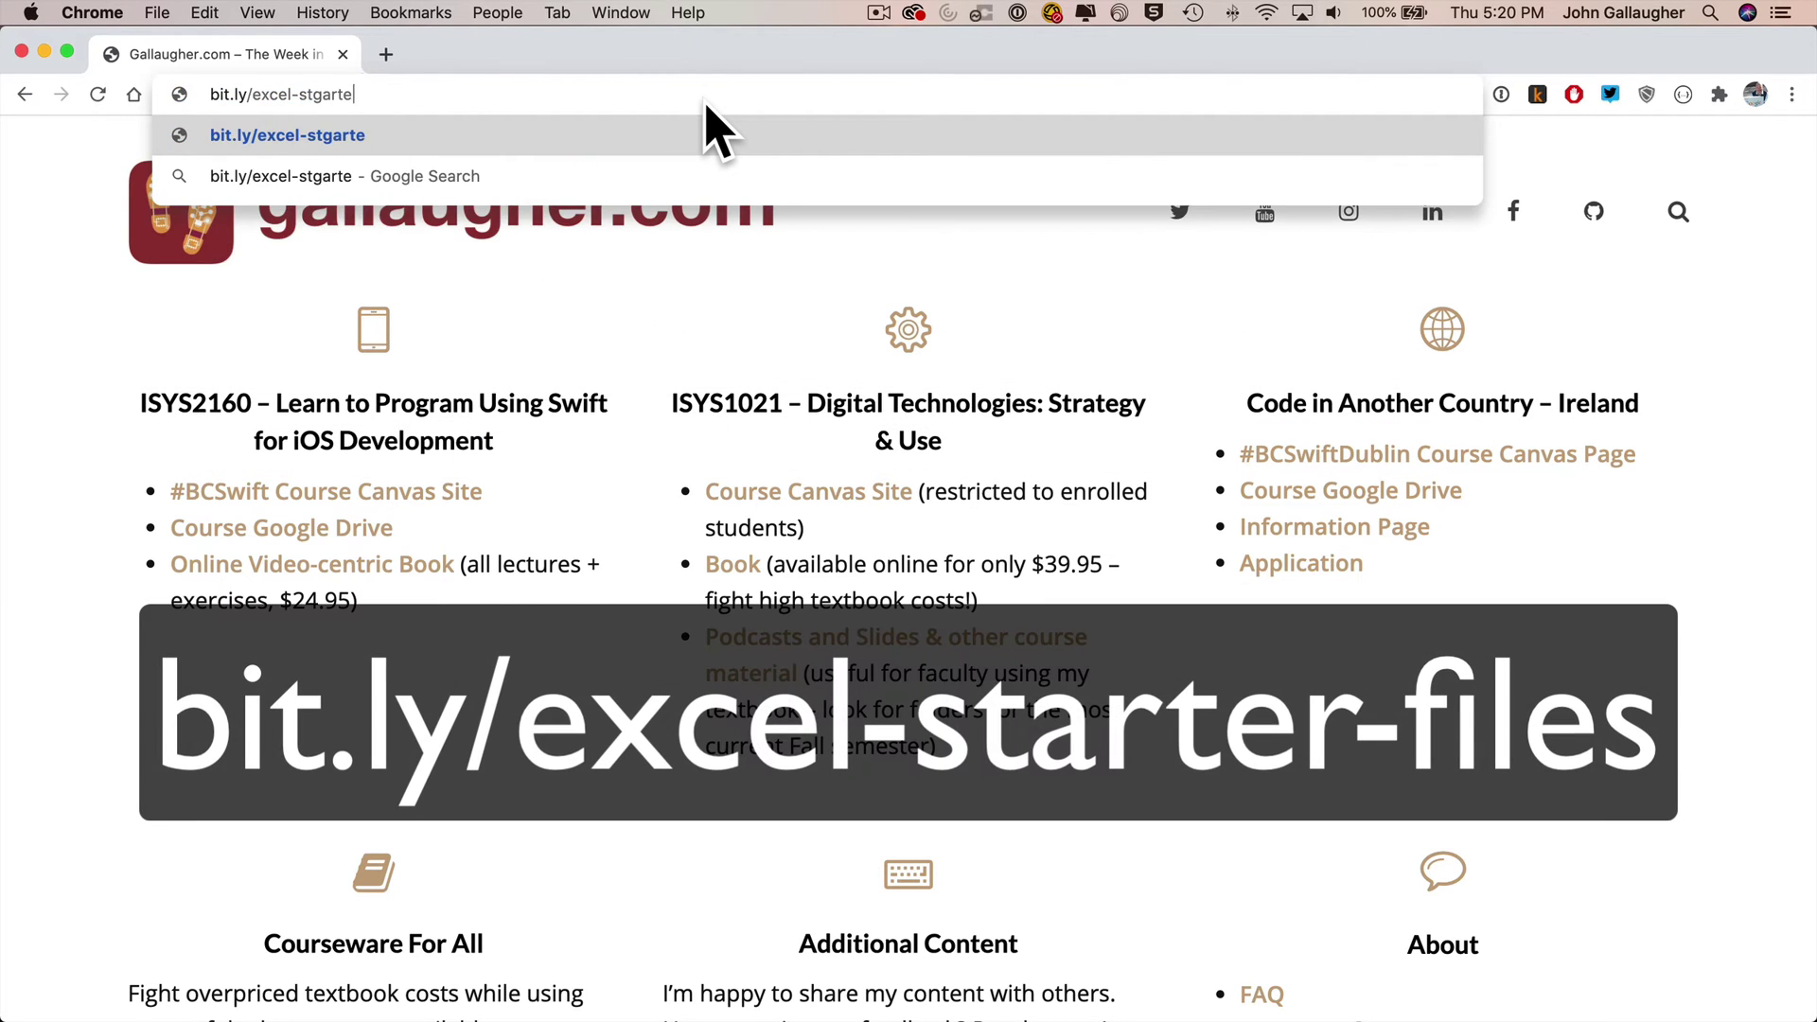
{"action": "key", "text": "BackSpace"}
{"action": "key", "text": "BackSpace"}
{"action": "key", "text": "BackSpace"}
{"action": "key", "text": "BackSpace"}
{"action": "key", "text": "BackSpace"}
{"action": "key", "text": "BackSpace"}
{"action": "type", "text": "arter-"}
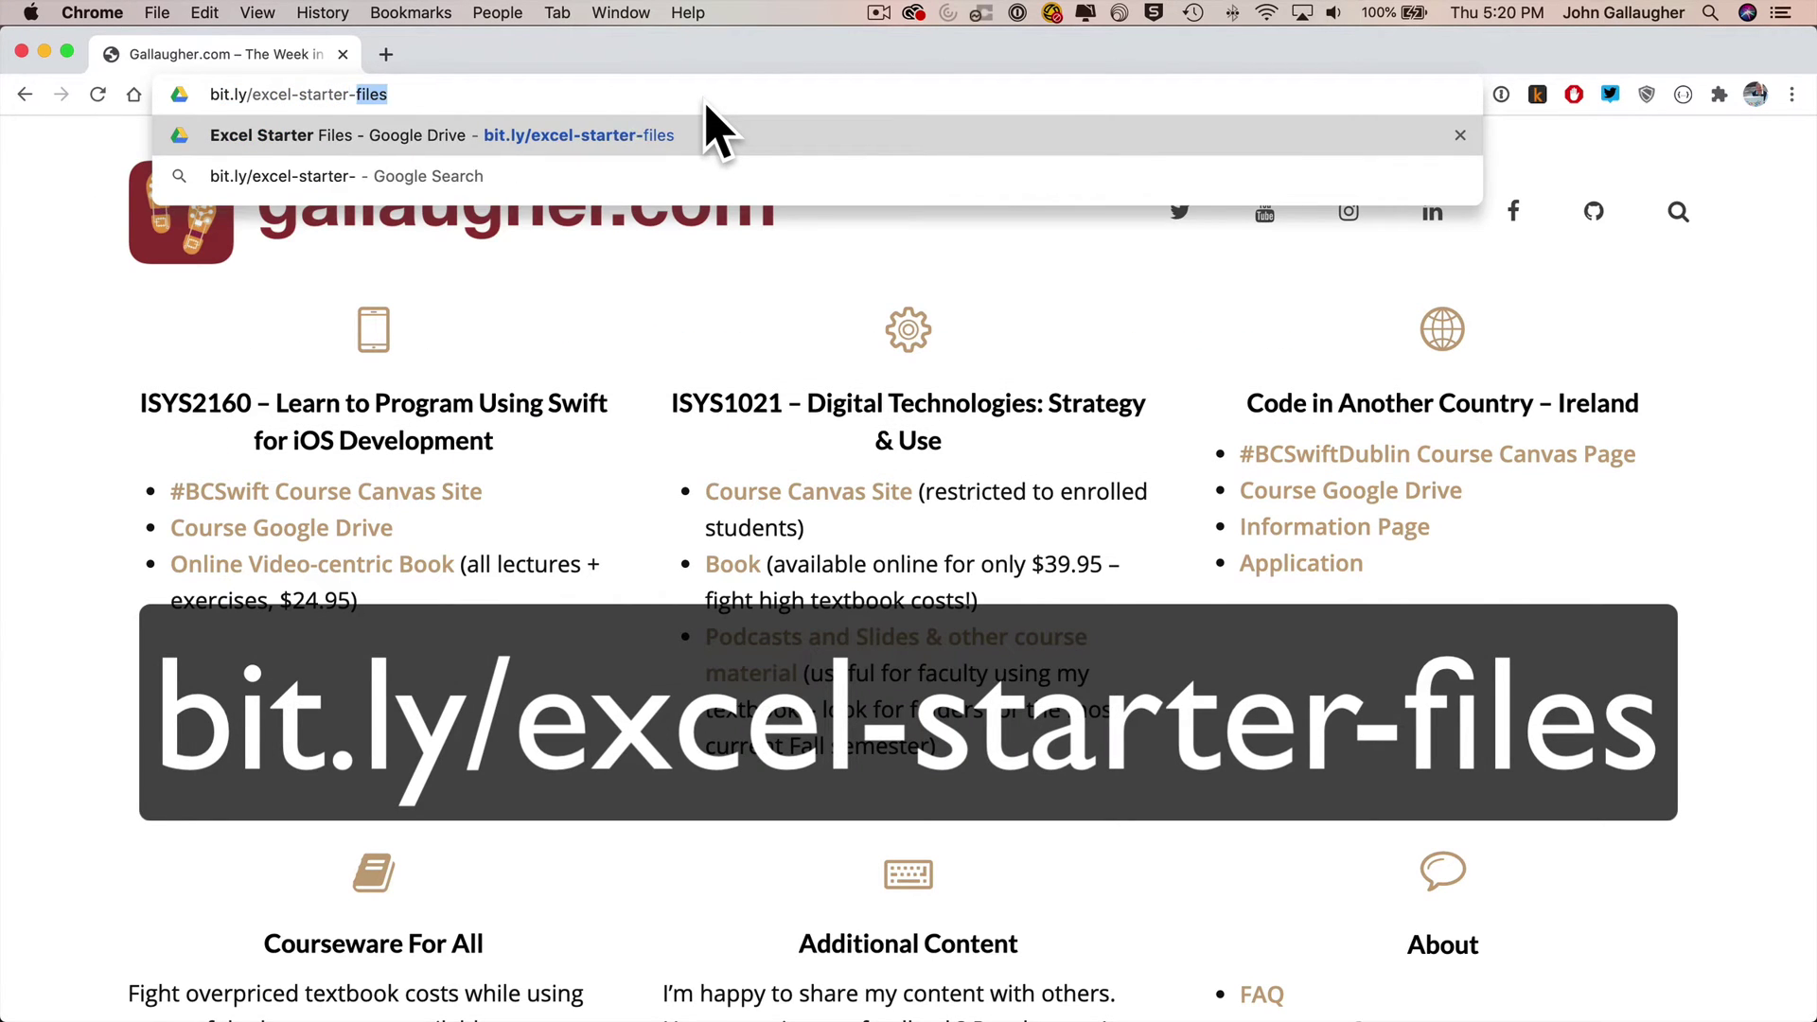
{"action": "type", "text": "files"}
{"action": "key", "text": "Return"}
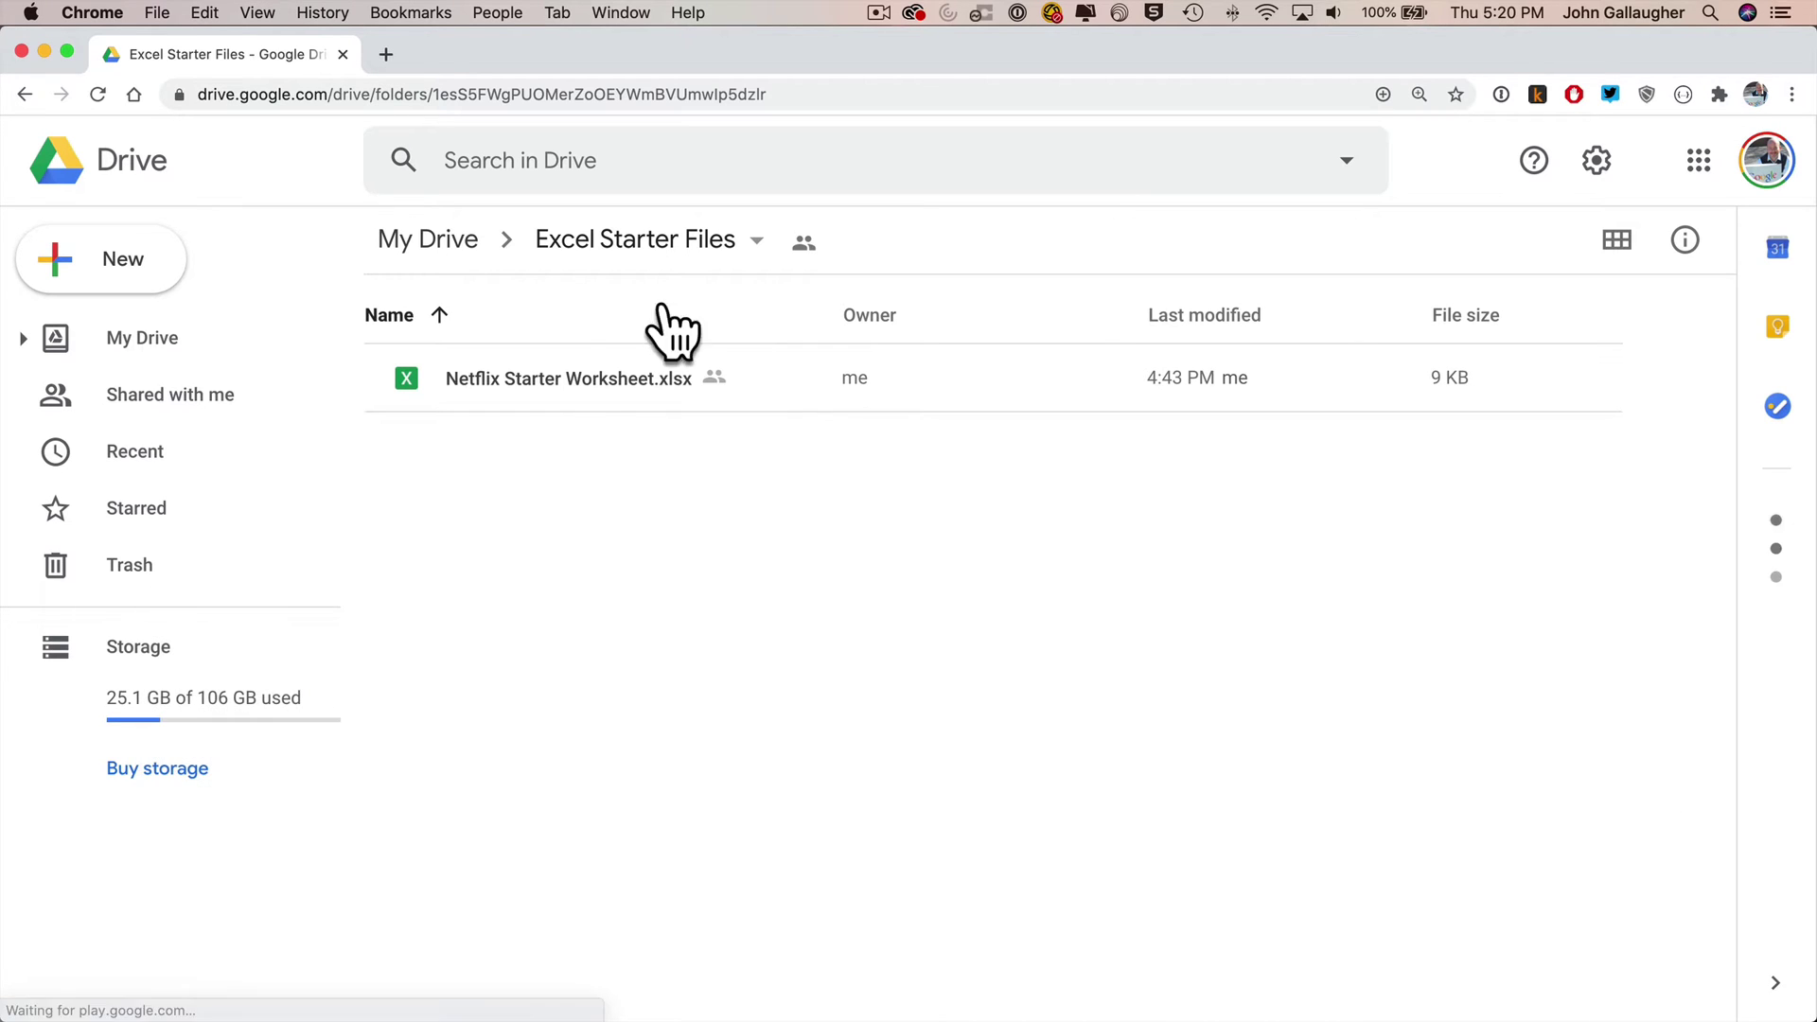
Download Netflix Starter Worksheet.xlsx from the Google Drive folder
{"action": "key", "text": "super+Tab"}
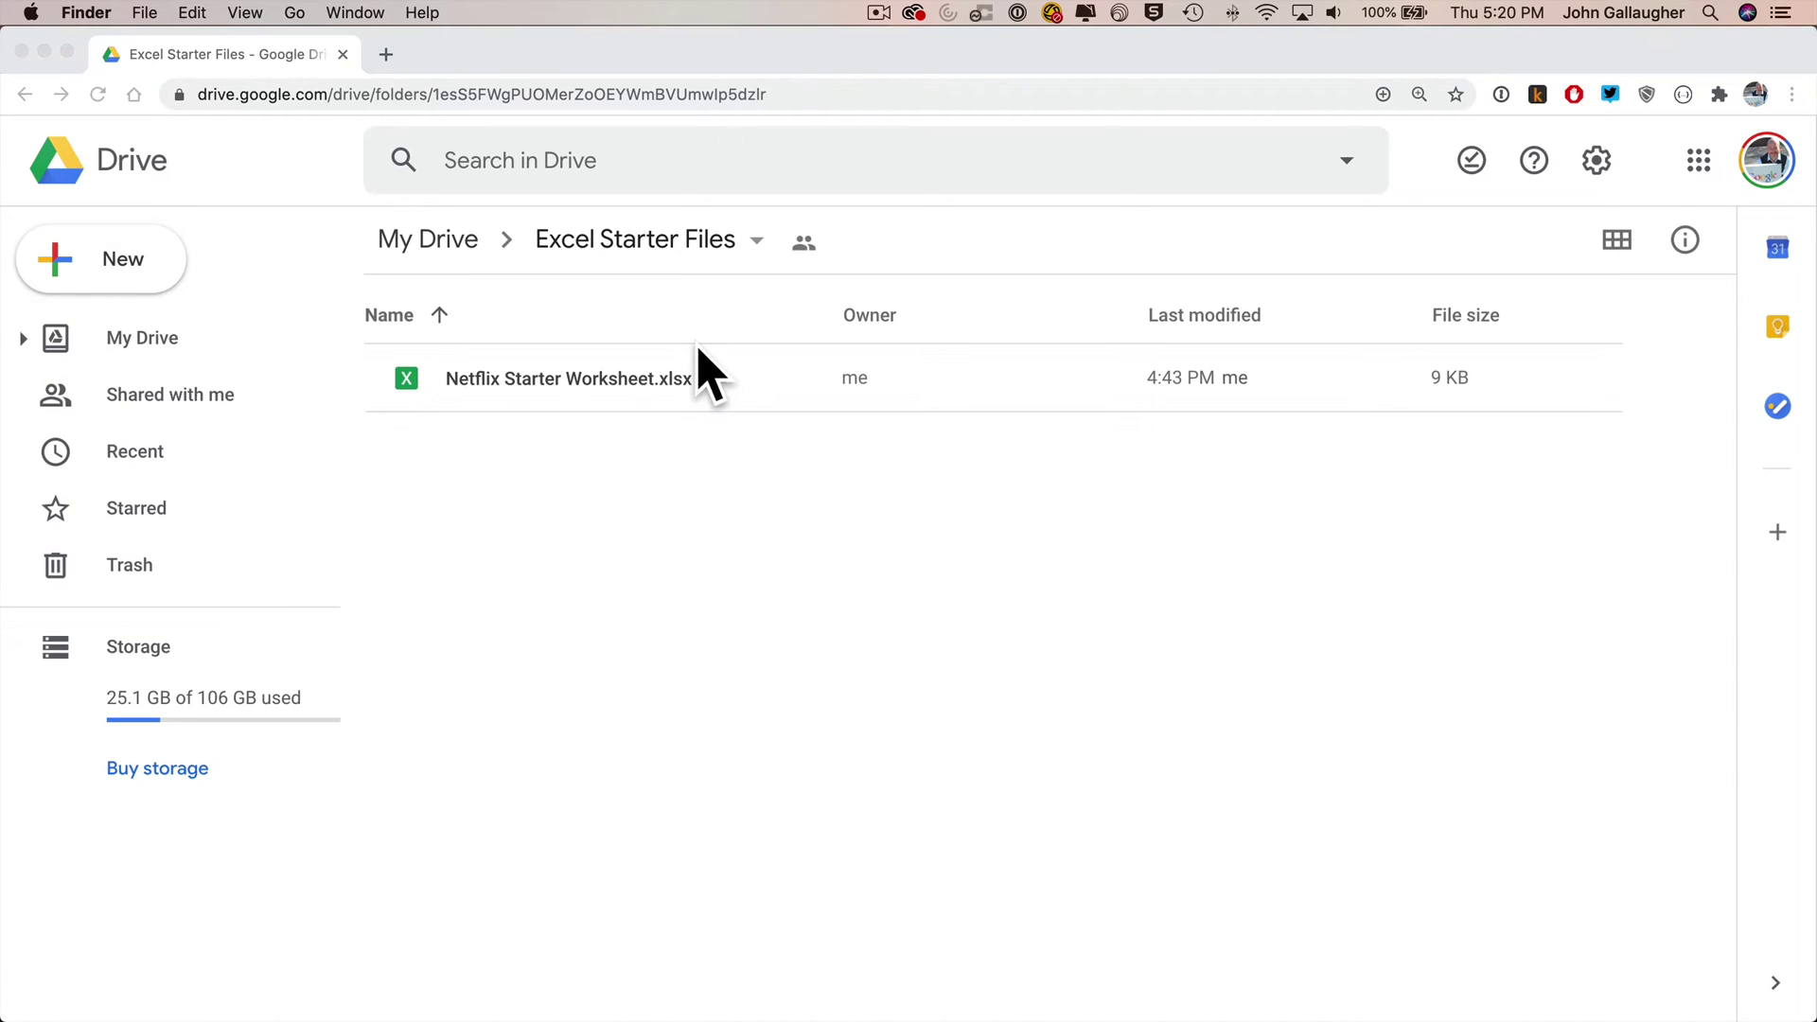
{"action": "left_click", "coordinate": [651, 397]}
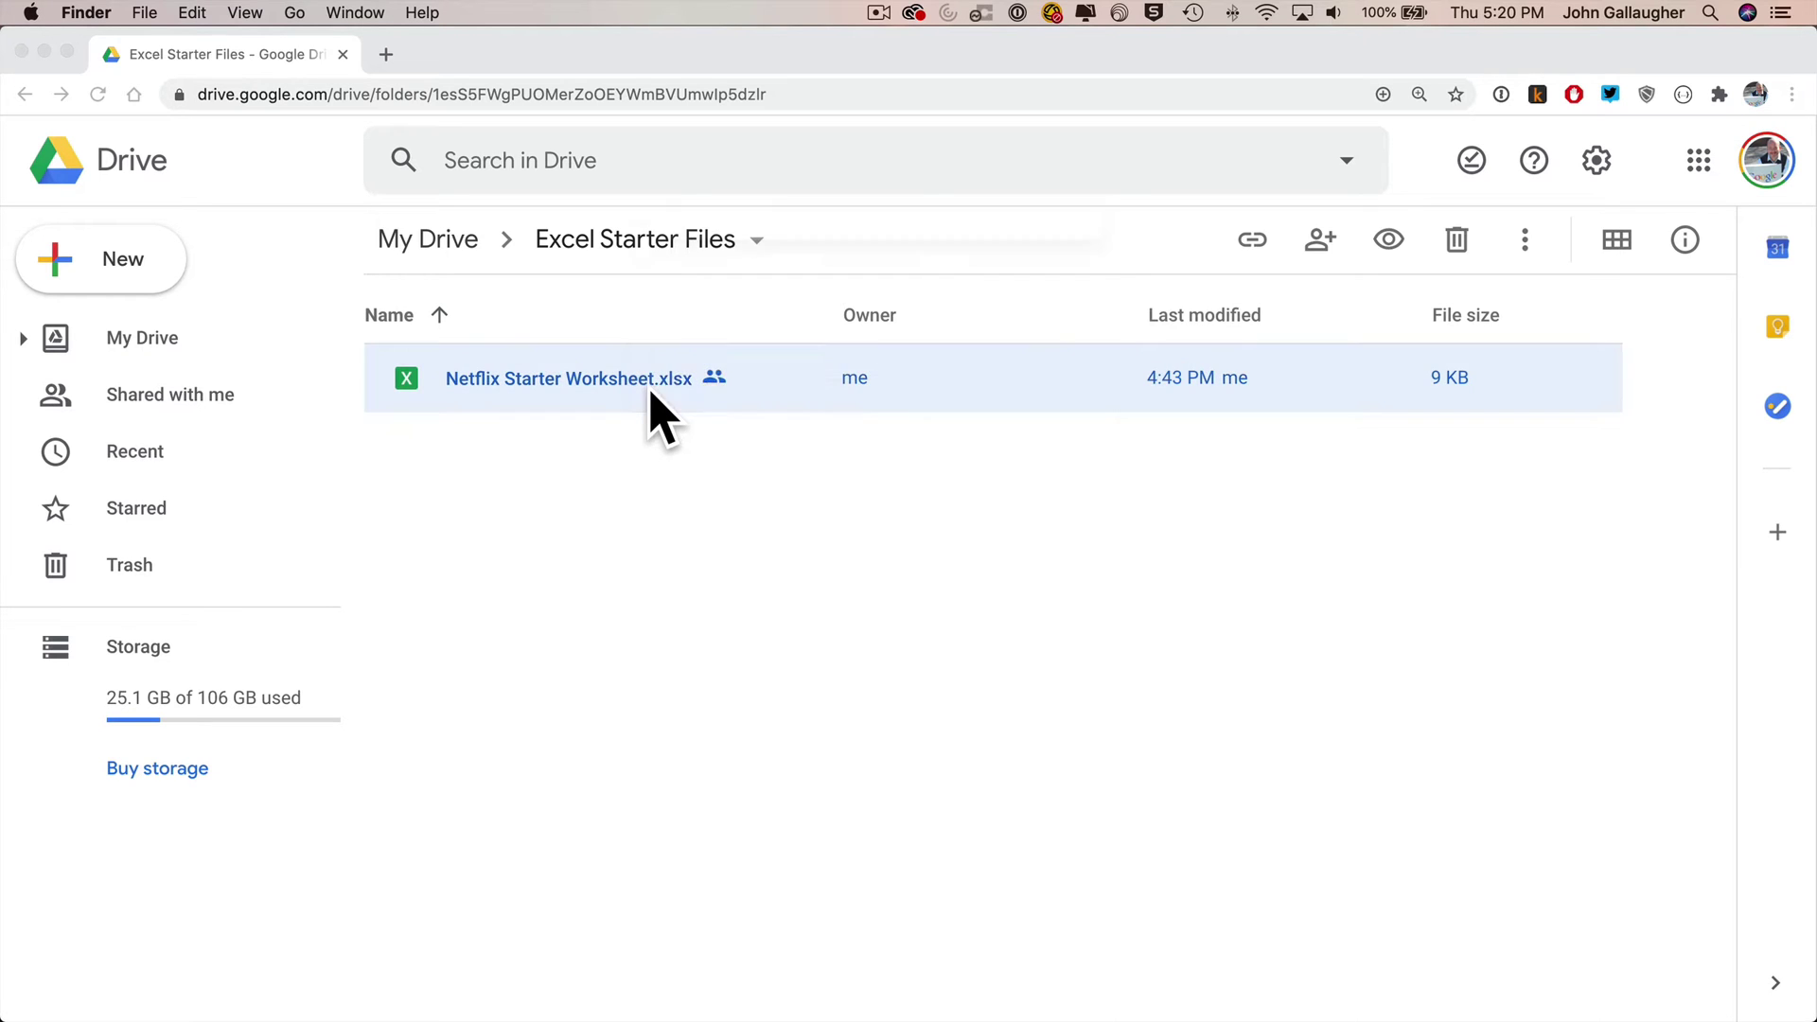
{"action": "right_click", "coordinate": [650, 405]}
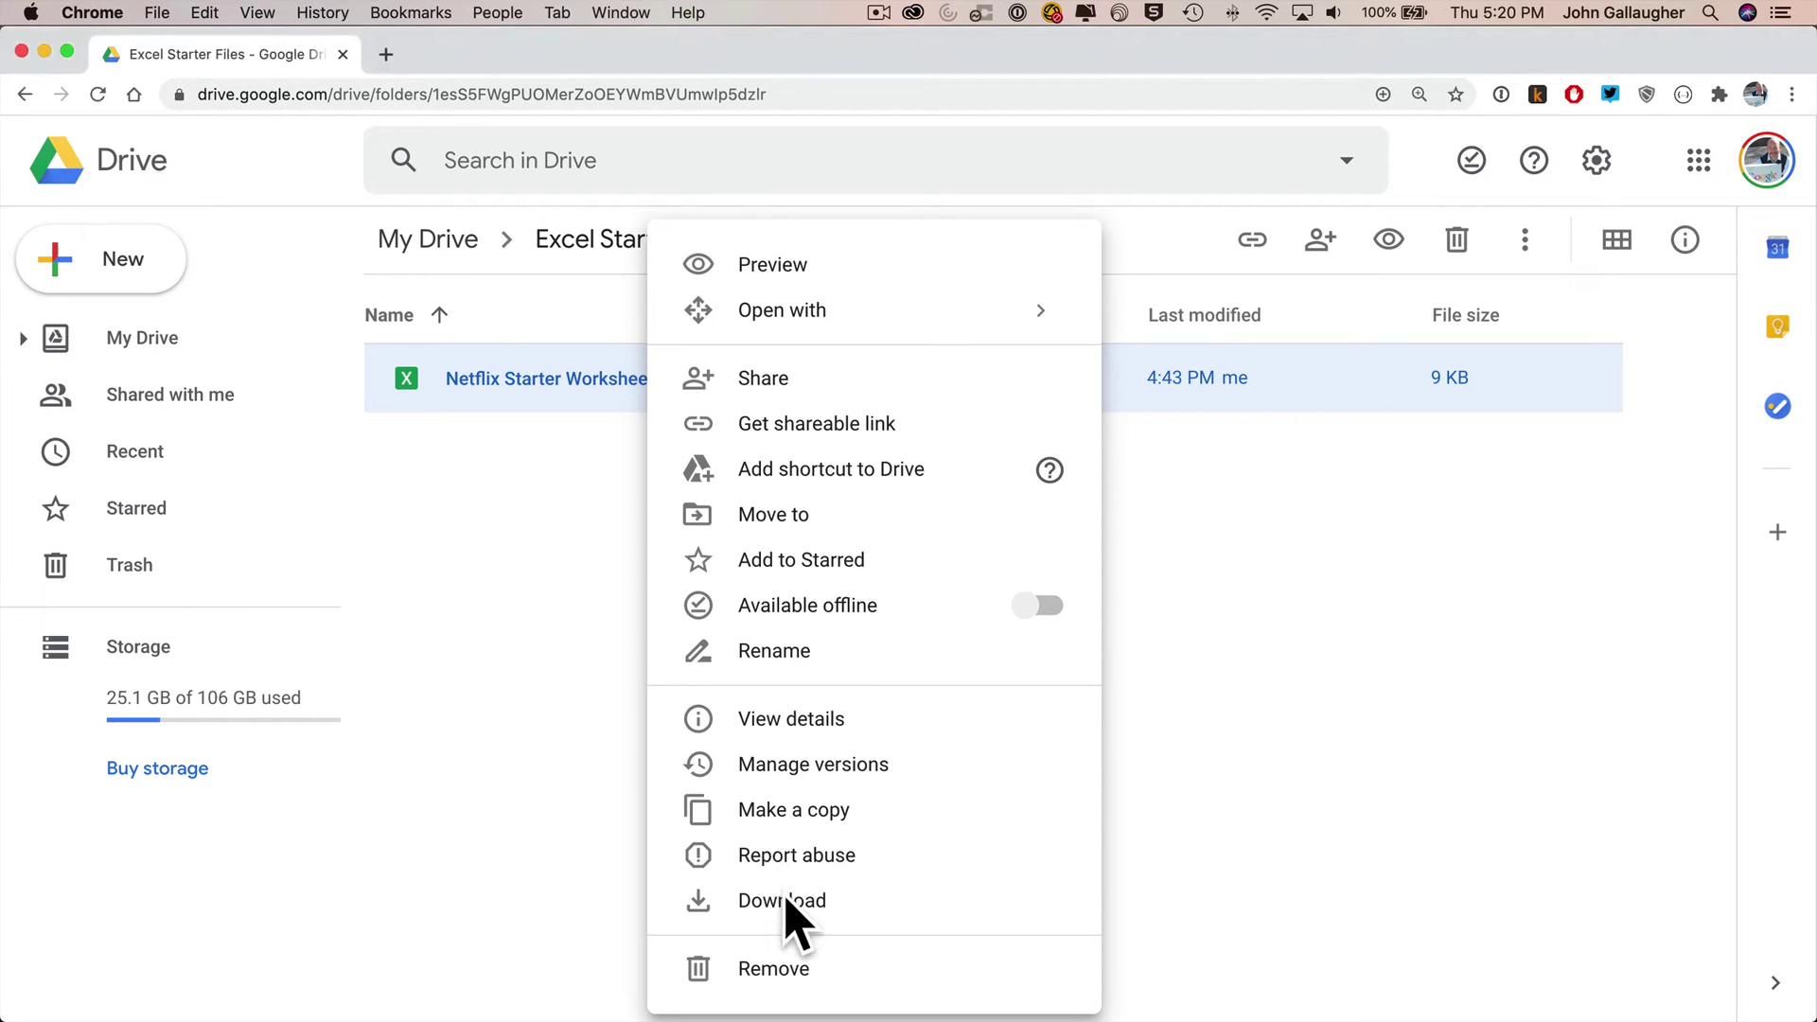
{"action": "left_click", "coordinate": [763, 904]}
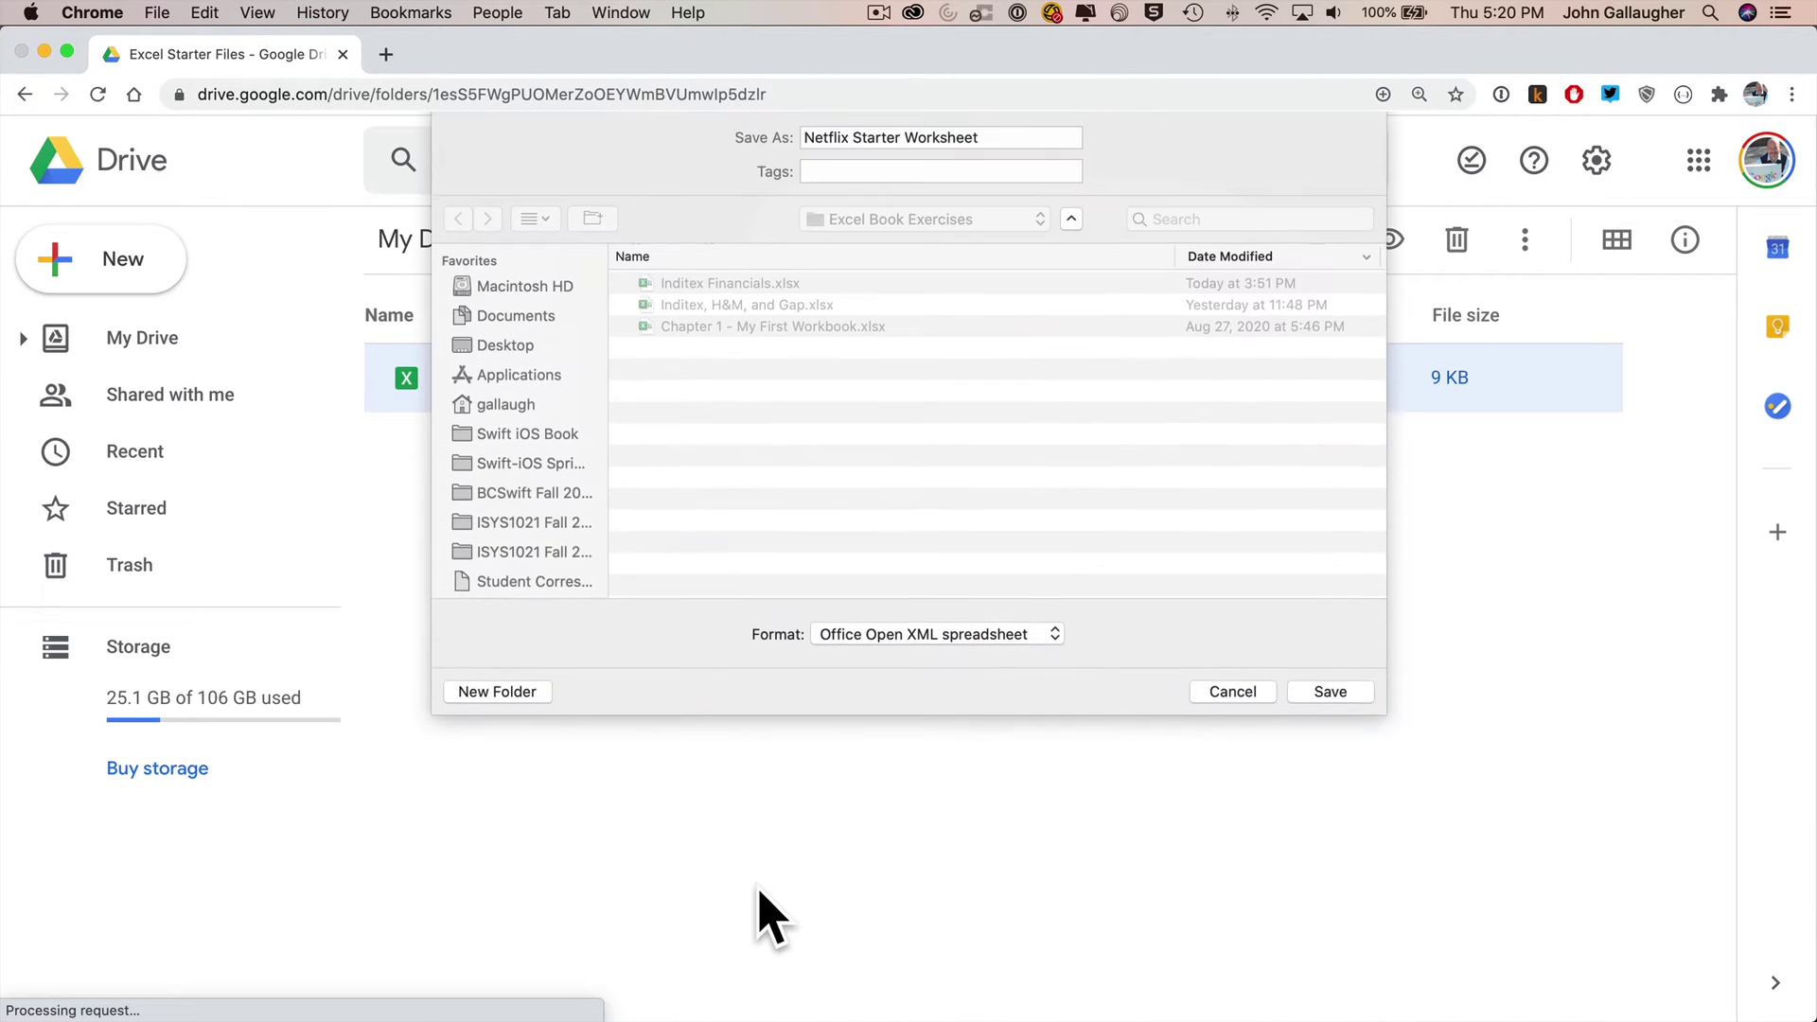
Save the download into Desktop > Excel Book Exercises
{"action": "scroll", "coordinate": [558, 530], "scroll_direction": "down", "scroll_amount": 5}
{"action": "scroll", "coordinate": [539, 445], "scroll_direction": "up", "scroll_amount": 2}
{"action": "left_click", "coordinate": [515, 459]}
{"action": "scroll", "coordinate": [521, 407], "scroll_direction": "up", "scroll_amount": 5}
{"action": "left_click", "coordinate": [505, 349]}
{"action": "double_click", "coordinate": [785, 287]}
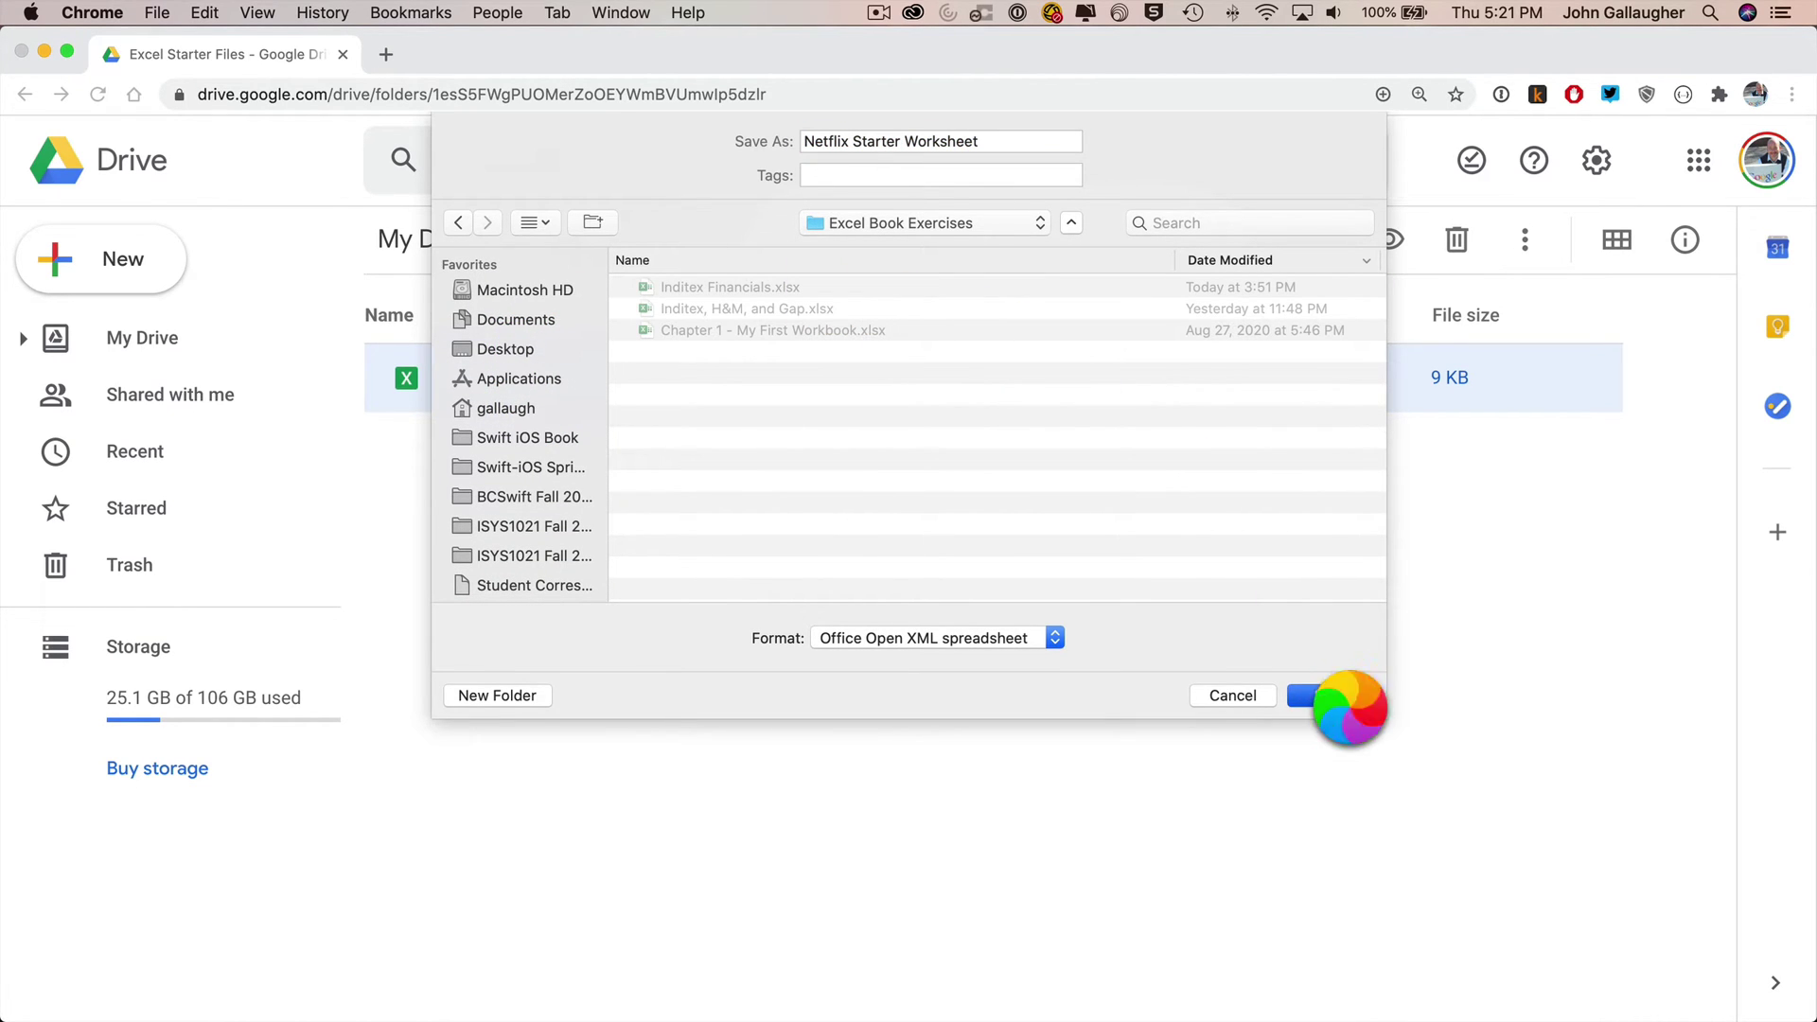
{"action": "left_click", "coordinate": [1334, 696]}
Open the downloaded worksheet from the Excel Book Exercises folder in Finder
{"action": "key", "text": "super+Tab"}
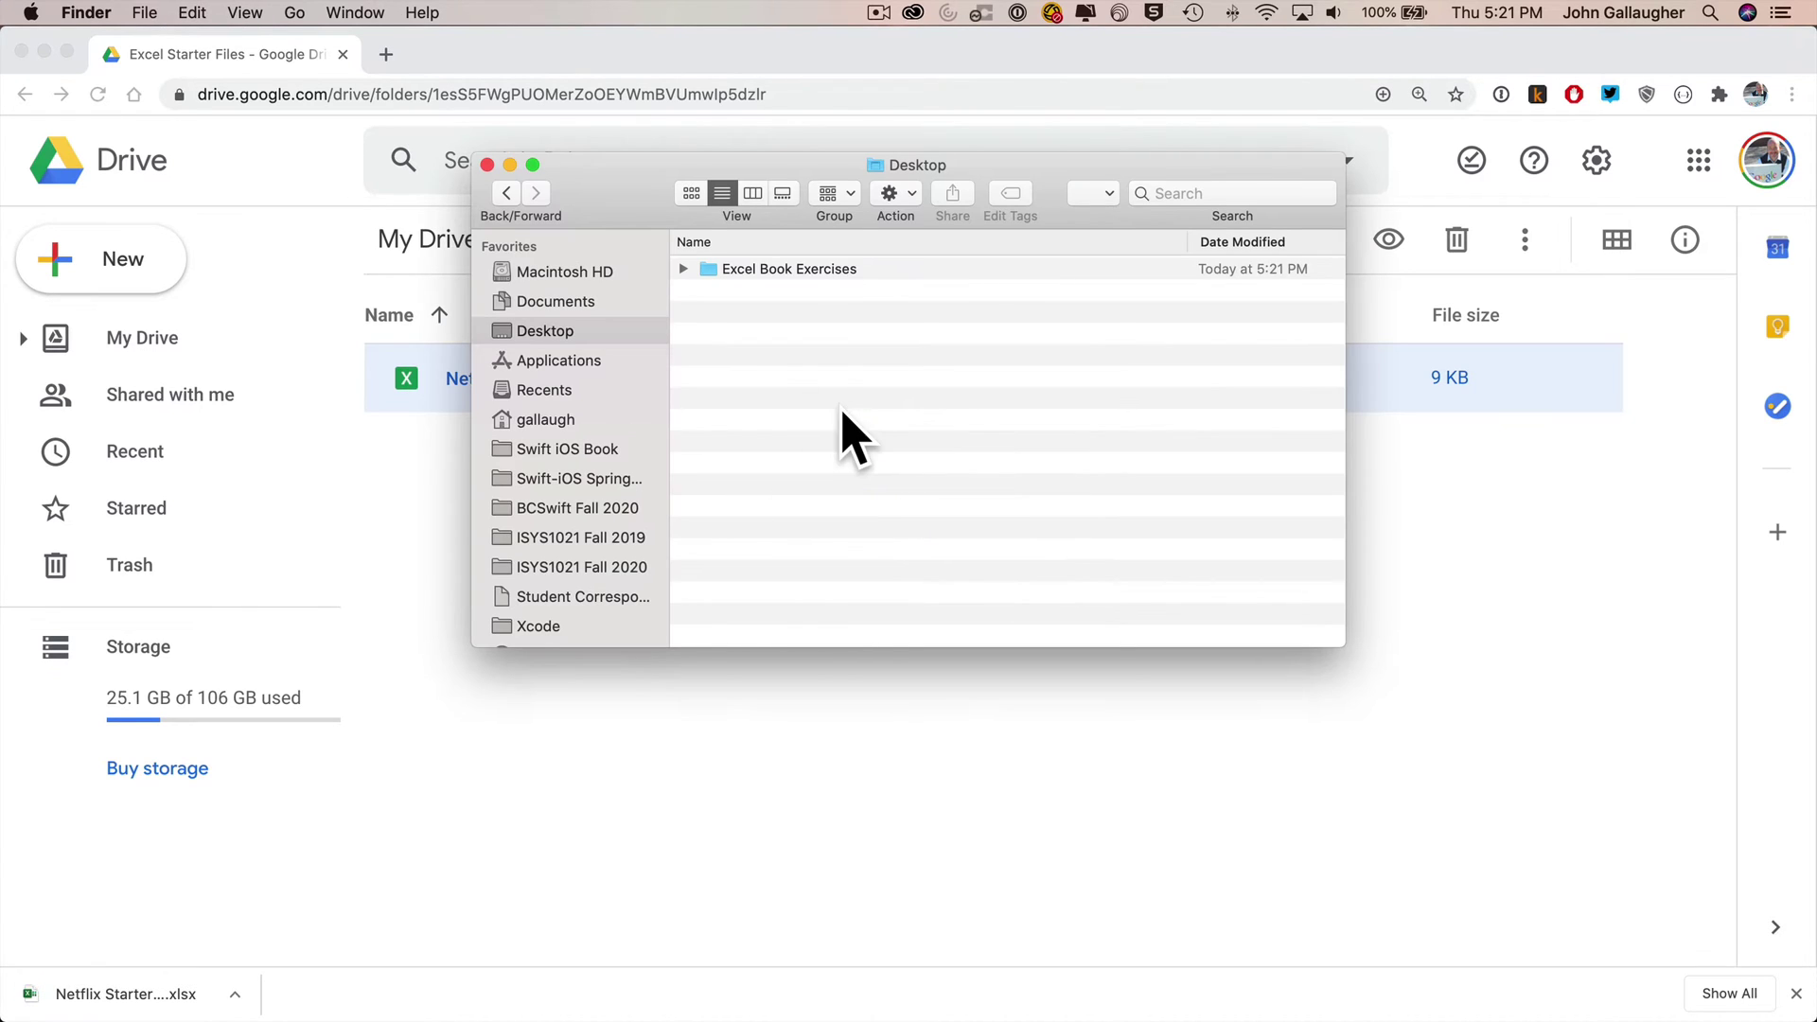
{"action": "double_click", "coordinate": [751, 293]}
{"action": "left_click", "coordinate": [797, 333]}
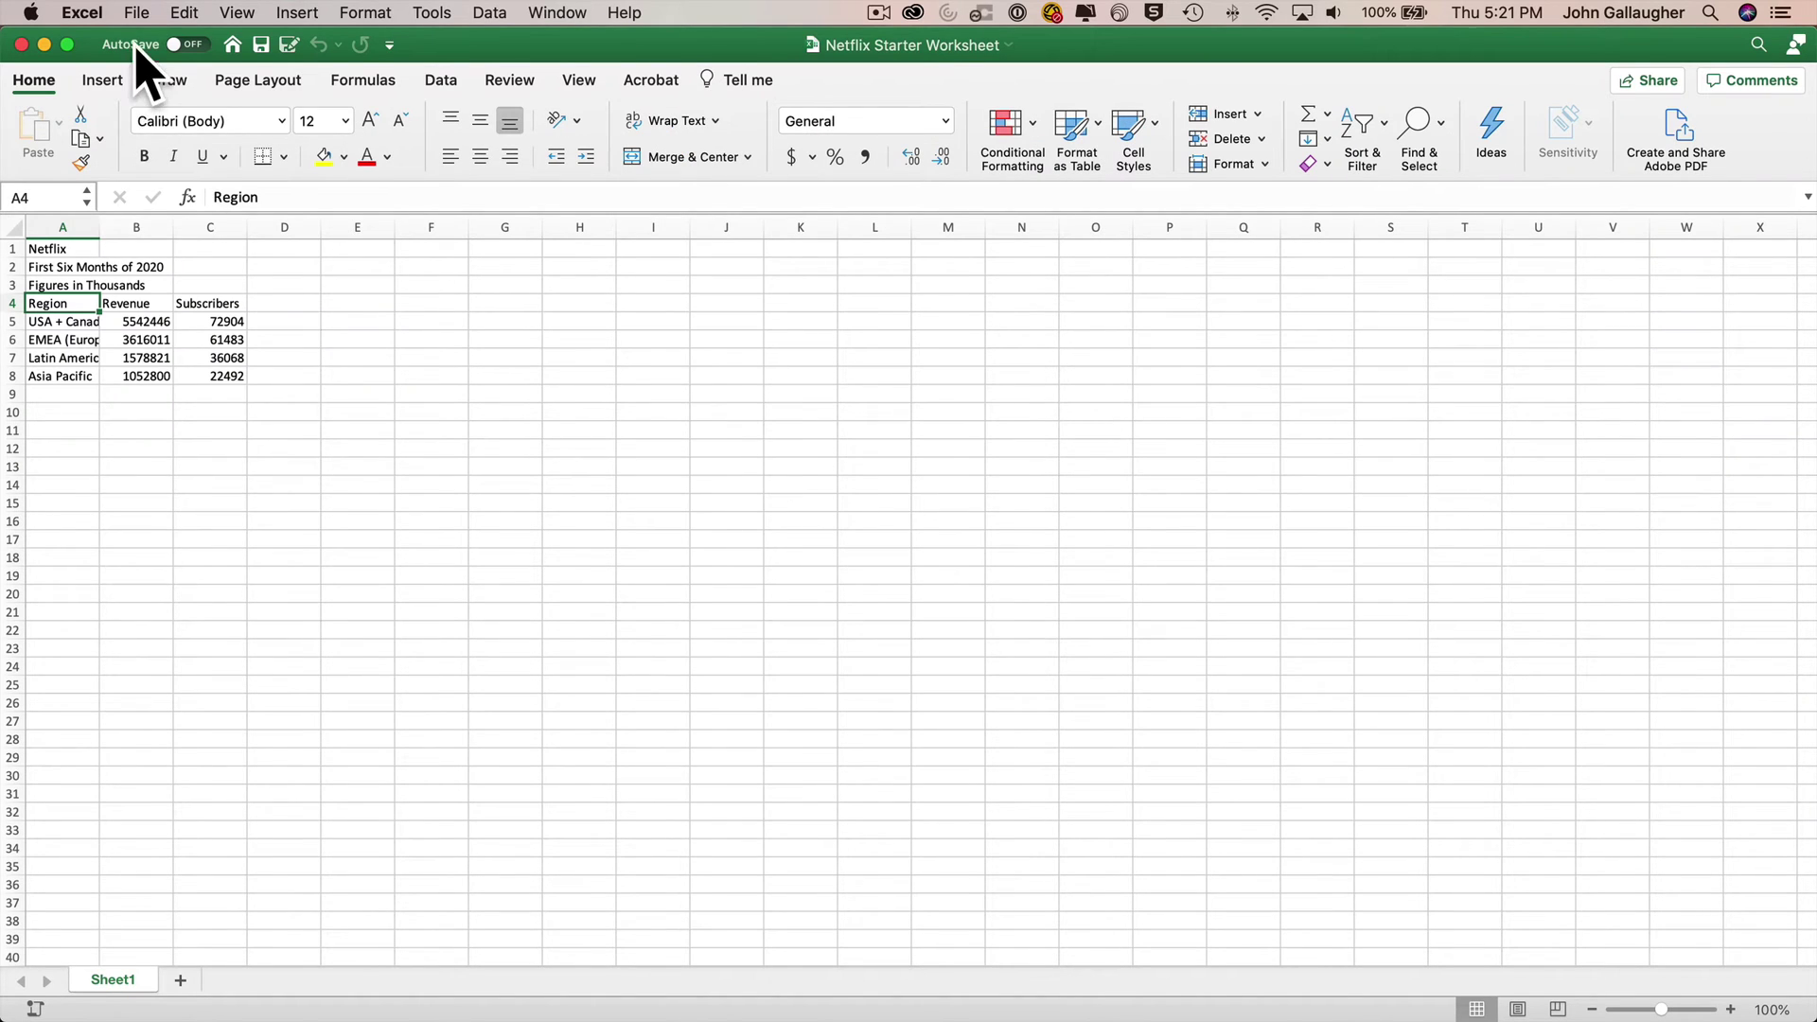
Save As, renaming 'Starter Worksheet' to '- Understanding References' in the file name
{"action": "left_click", "coordinate": [137, 12]}
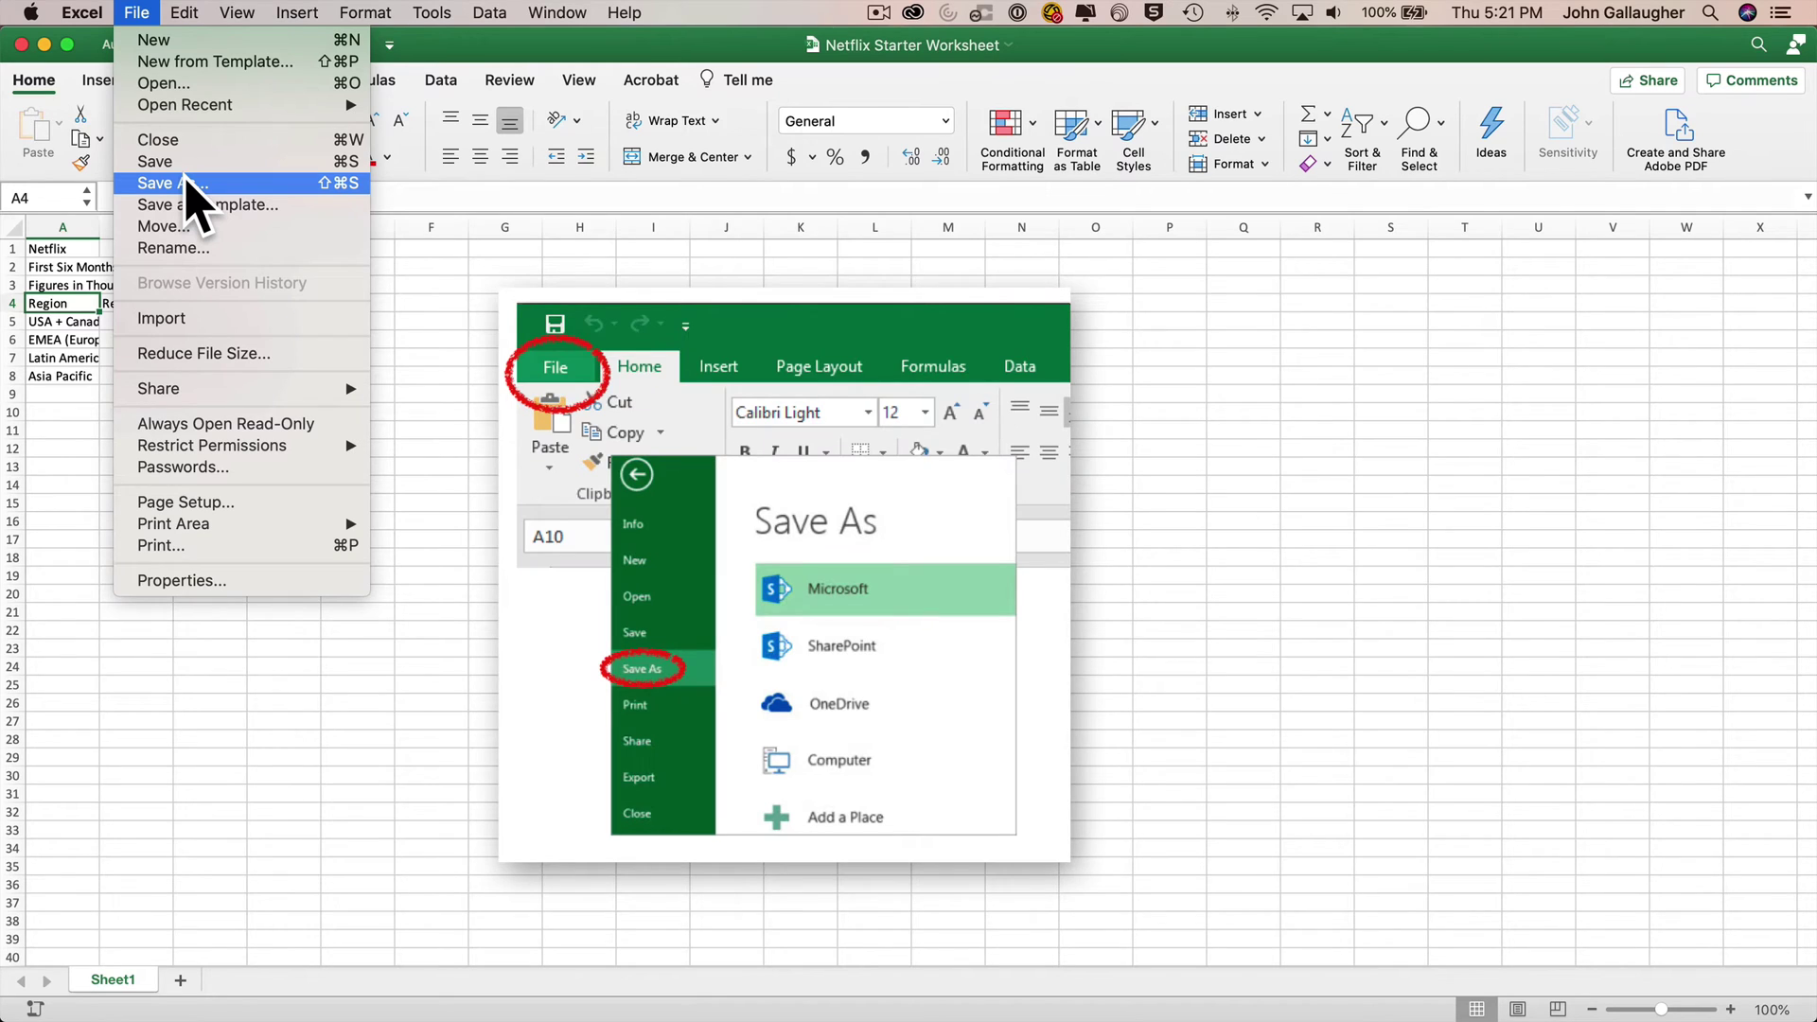
{"action": "left_click", "coordinate": [190, 183]}
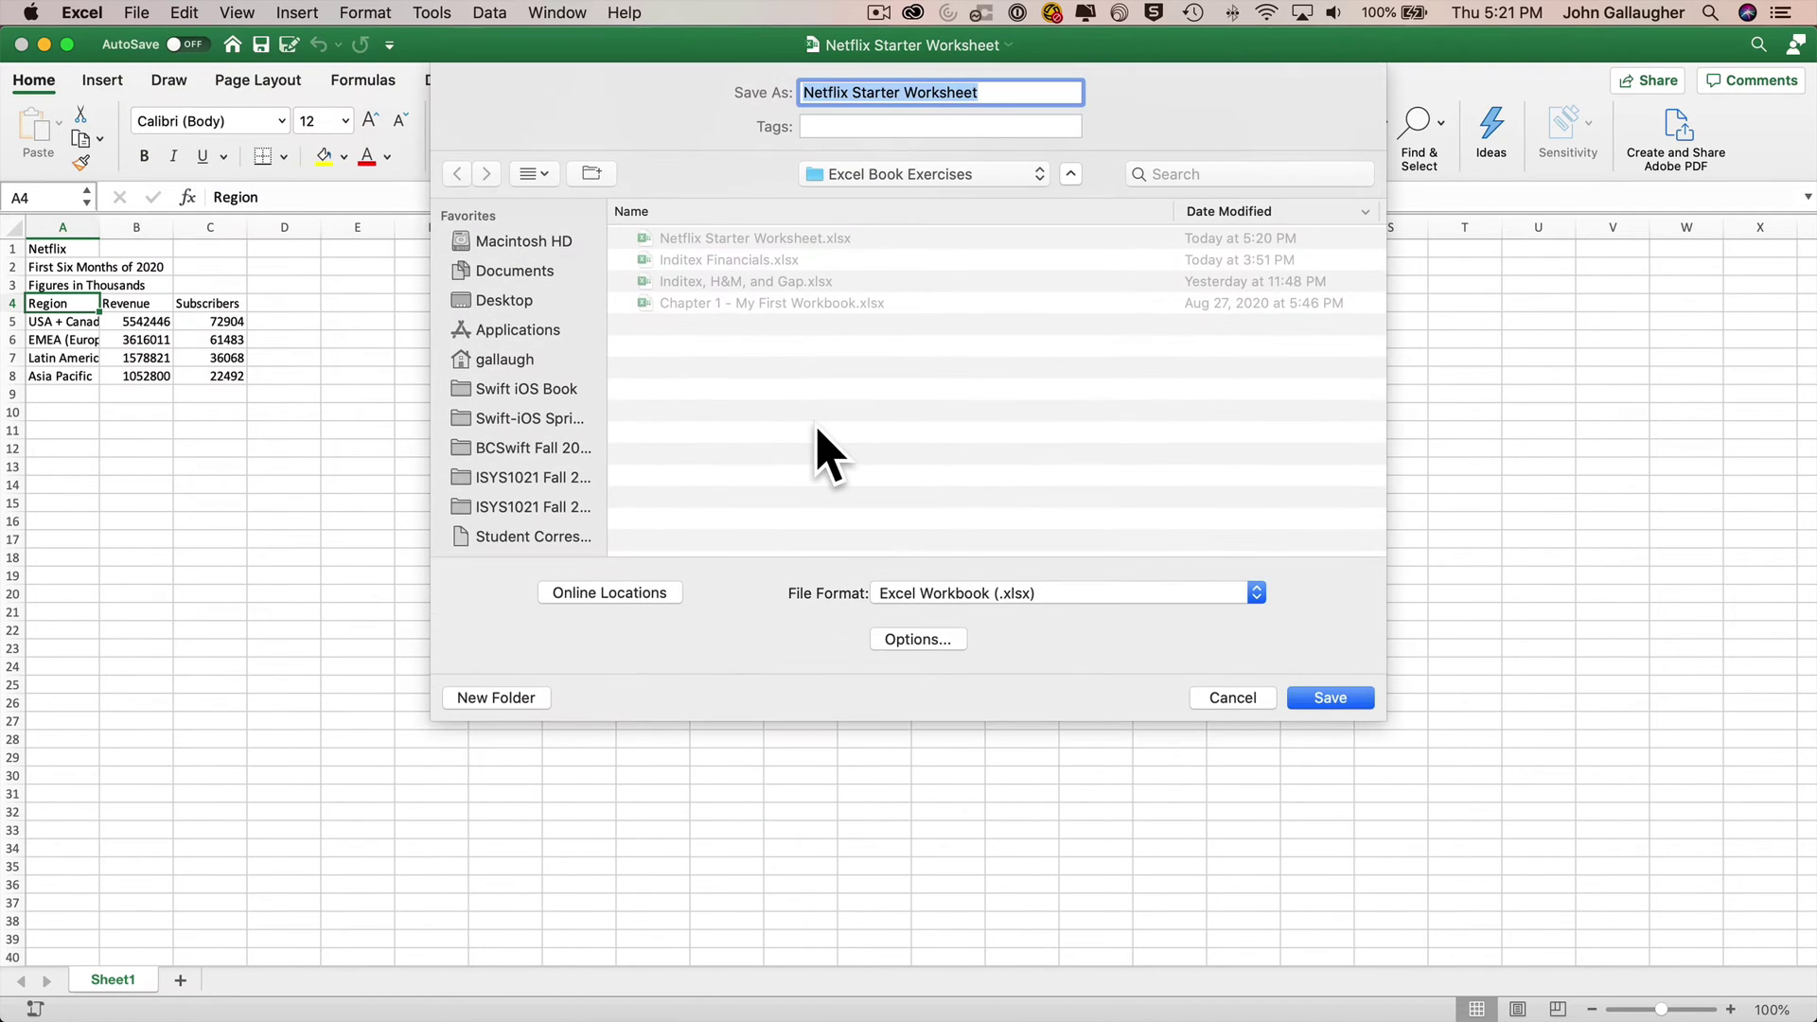
{"action": "key", "text": "Right"}
{"action": "key", "text": "shift+alt+Left"}
{"action": "key", "text": "shift+alt+Left"}
{"action": "type", "text": "-"}
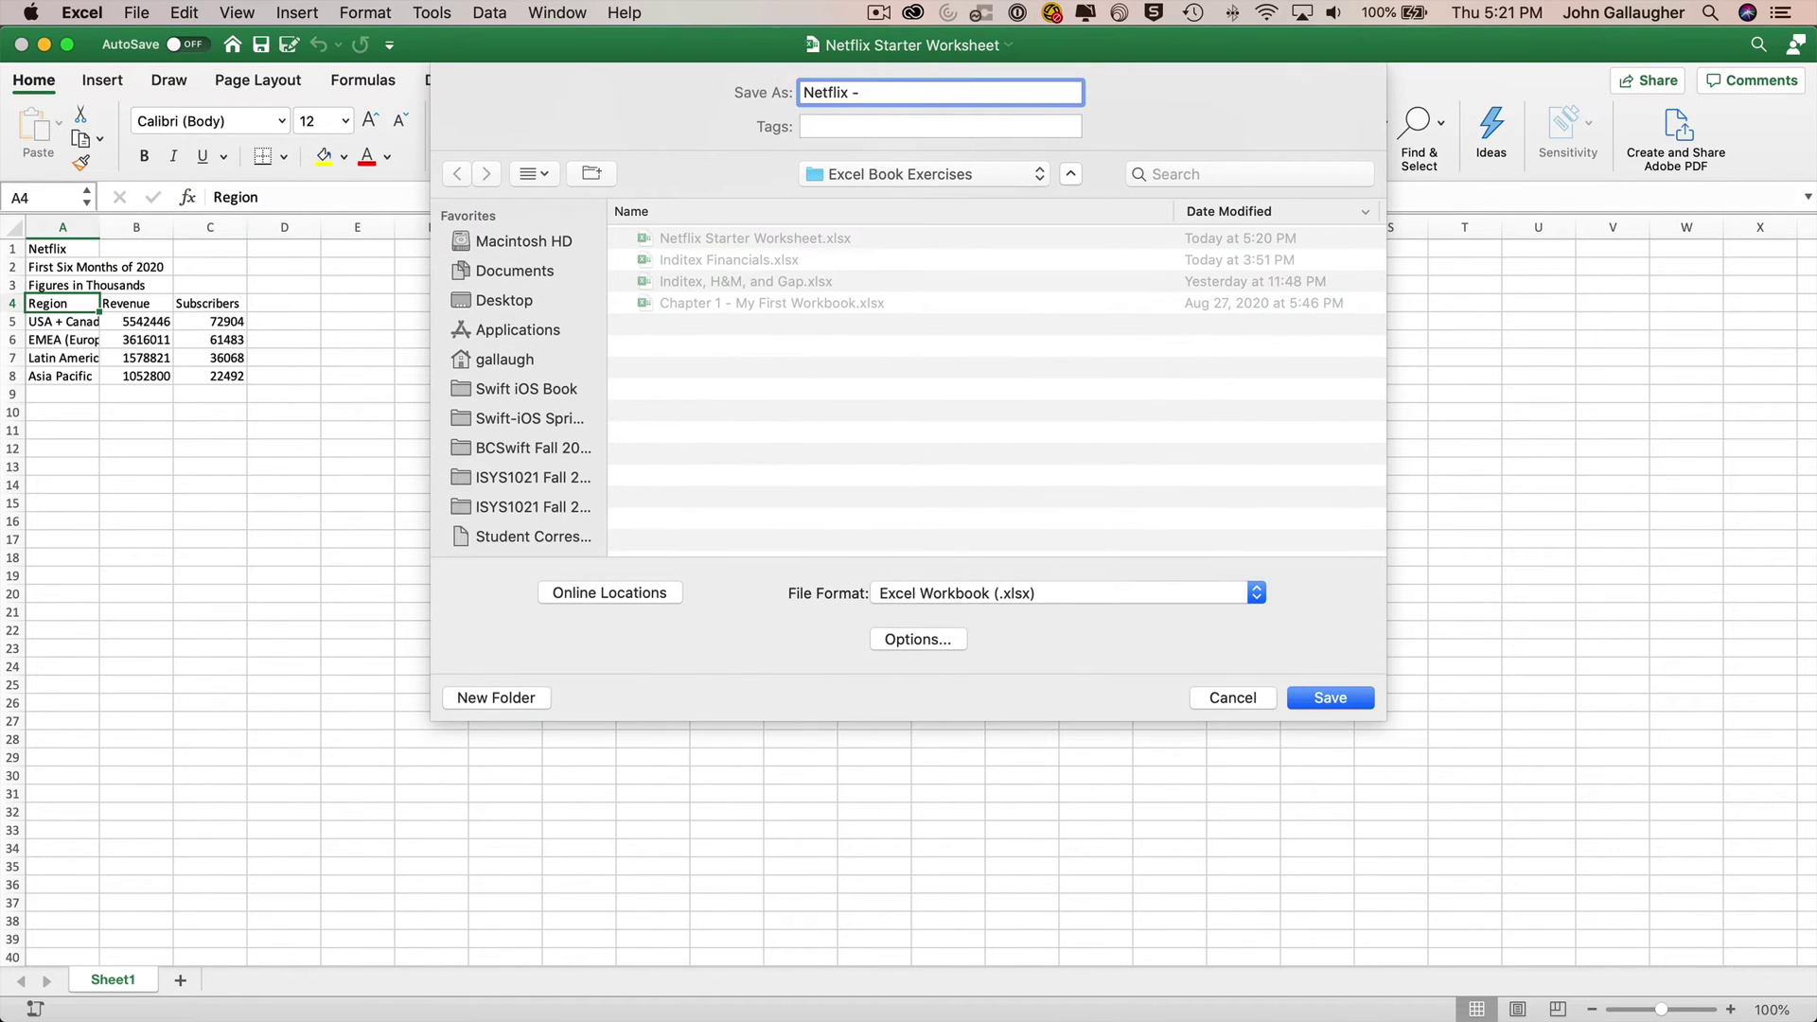
{"action": "type", "text": " Understanding References"}
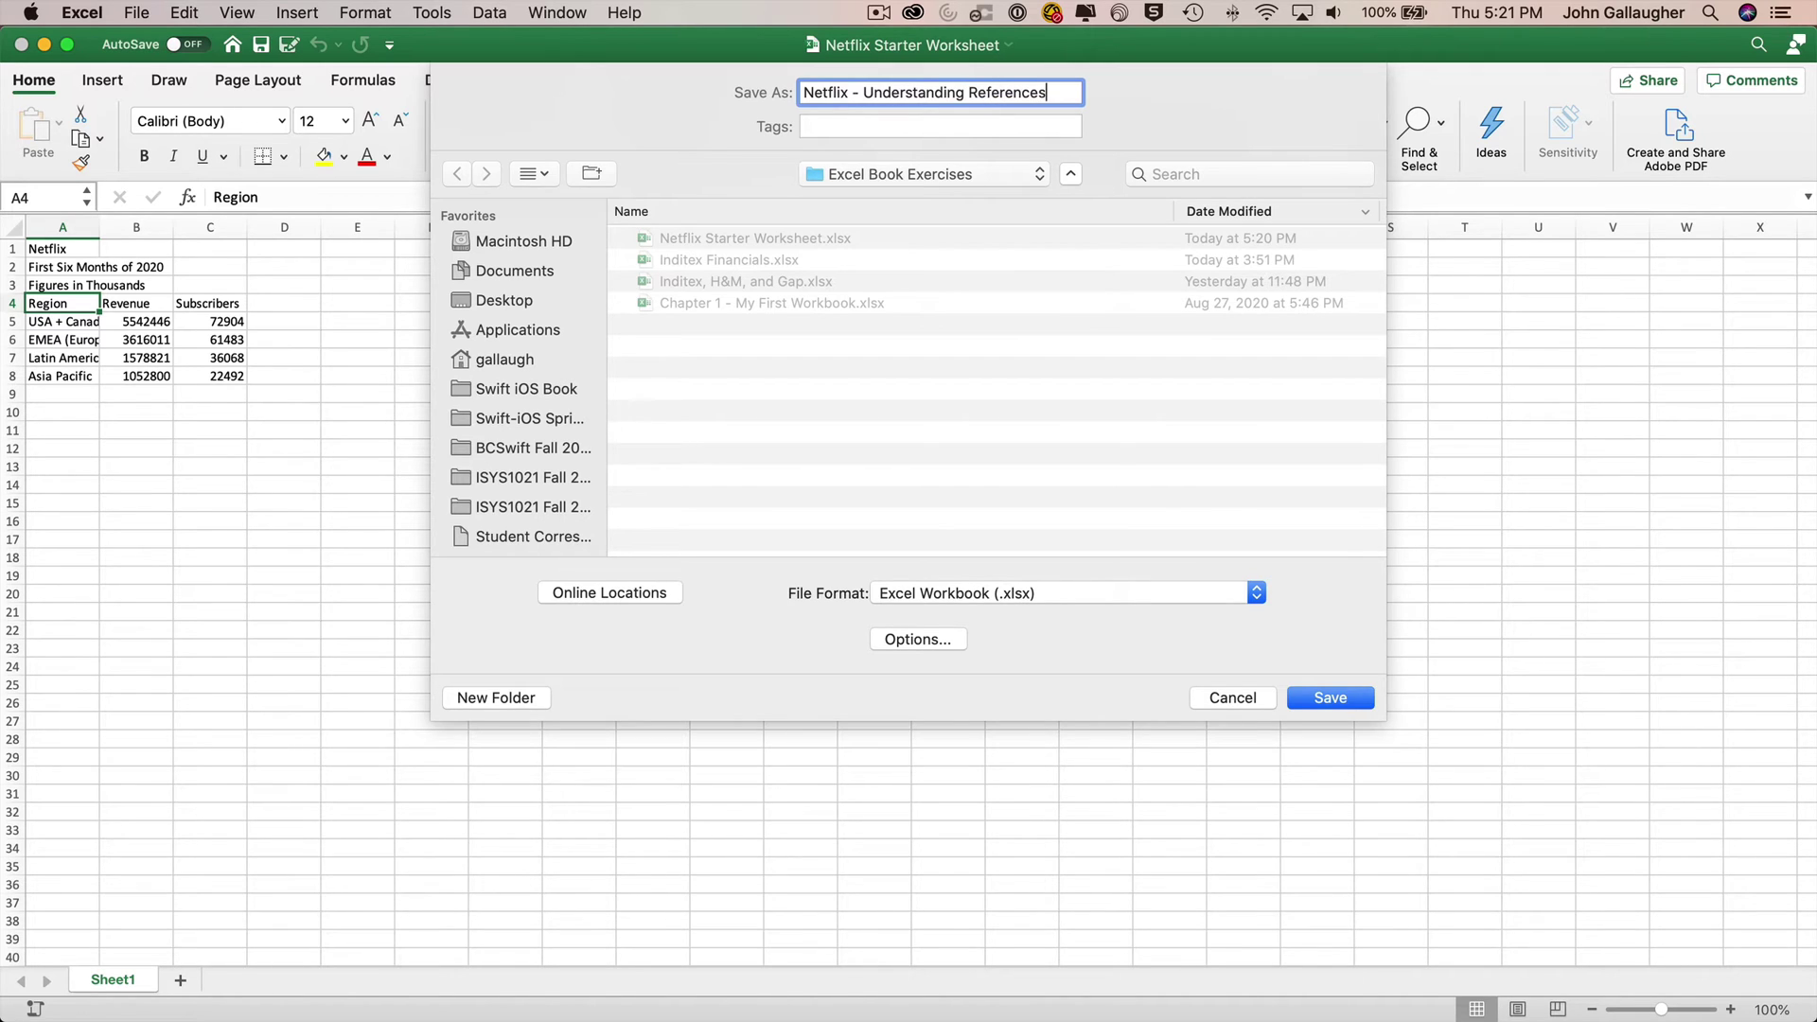
{"action": "key", "text": "Return"}
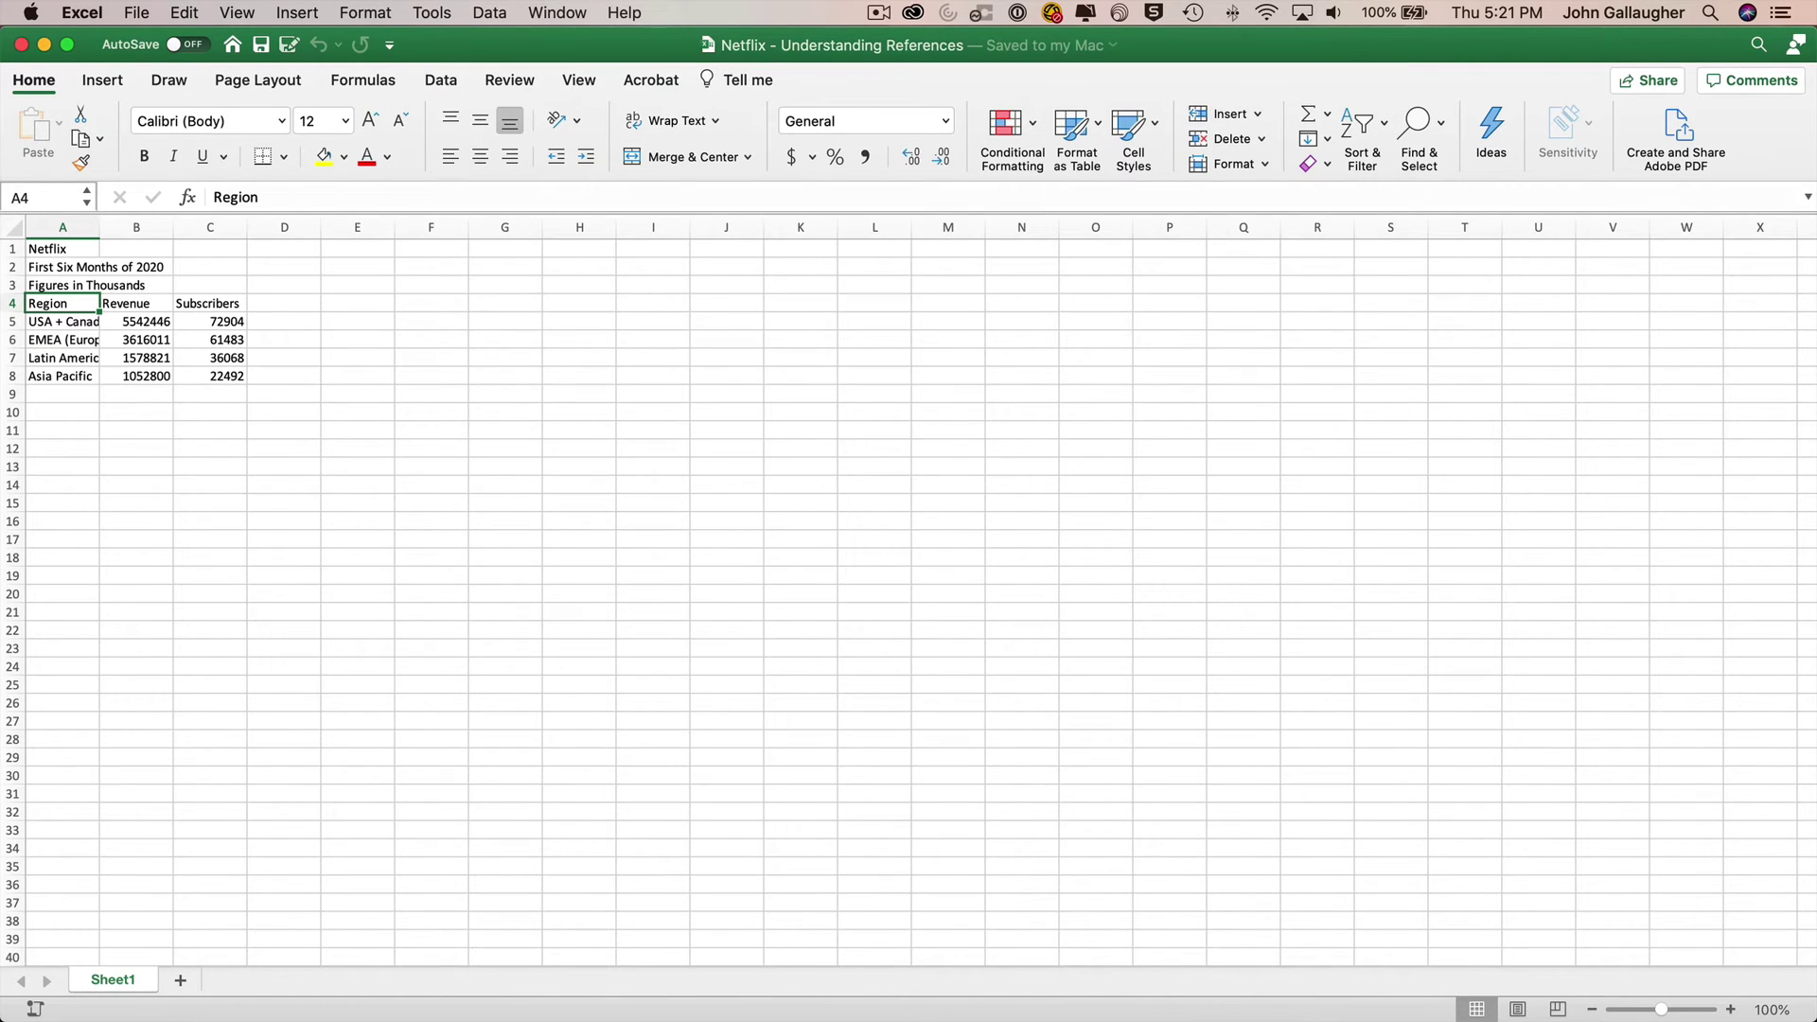
Set the worksheet zoom to 200% from the status bar
{"action": "left_click", "coordinate": [1772, 1010]}
{"action": "left_click", "coordinate": [833, 272]}
{"action": "left_click", "coordinate": [973, 516]}
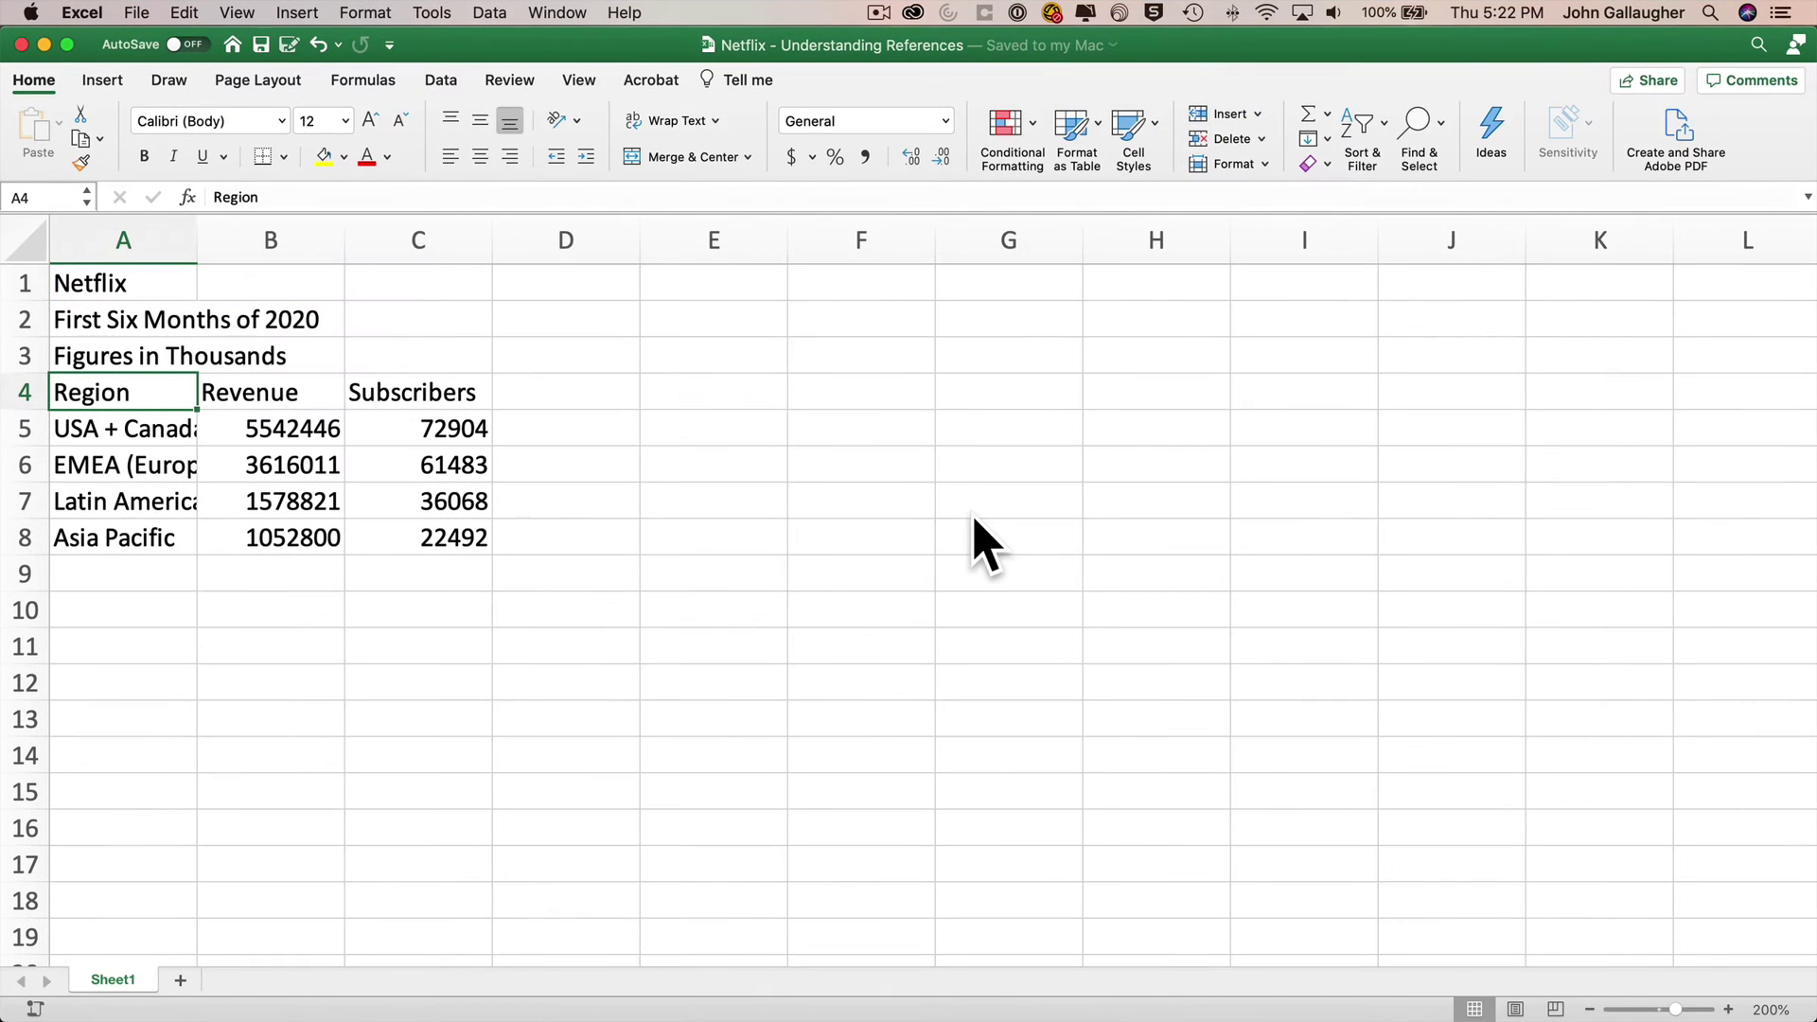
Insert a blank row above the Region header row 4
{"action": "left_click", "coordinate": [24, 390]}
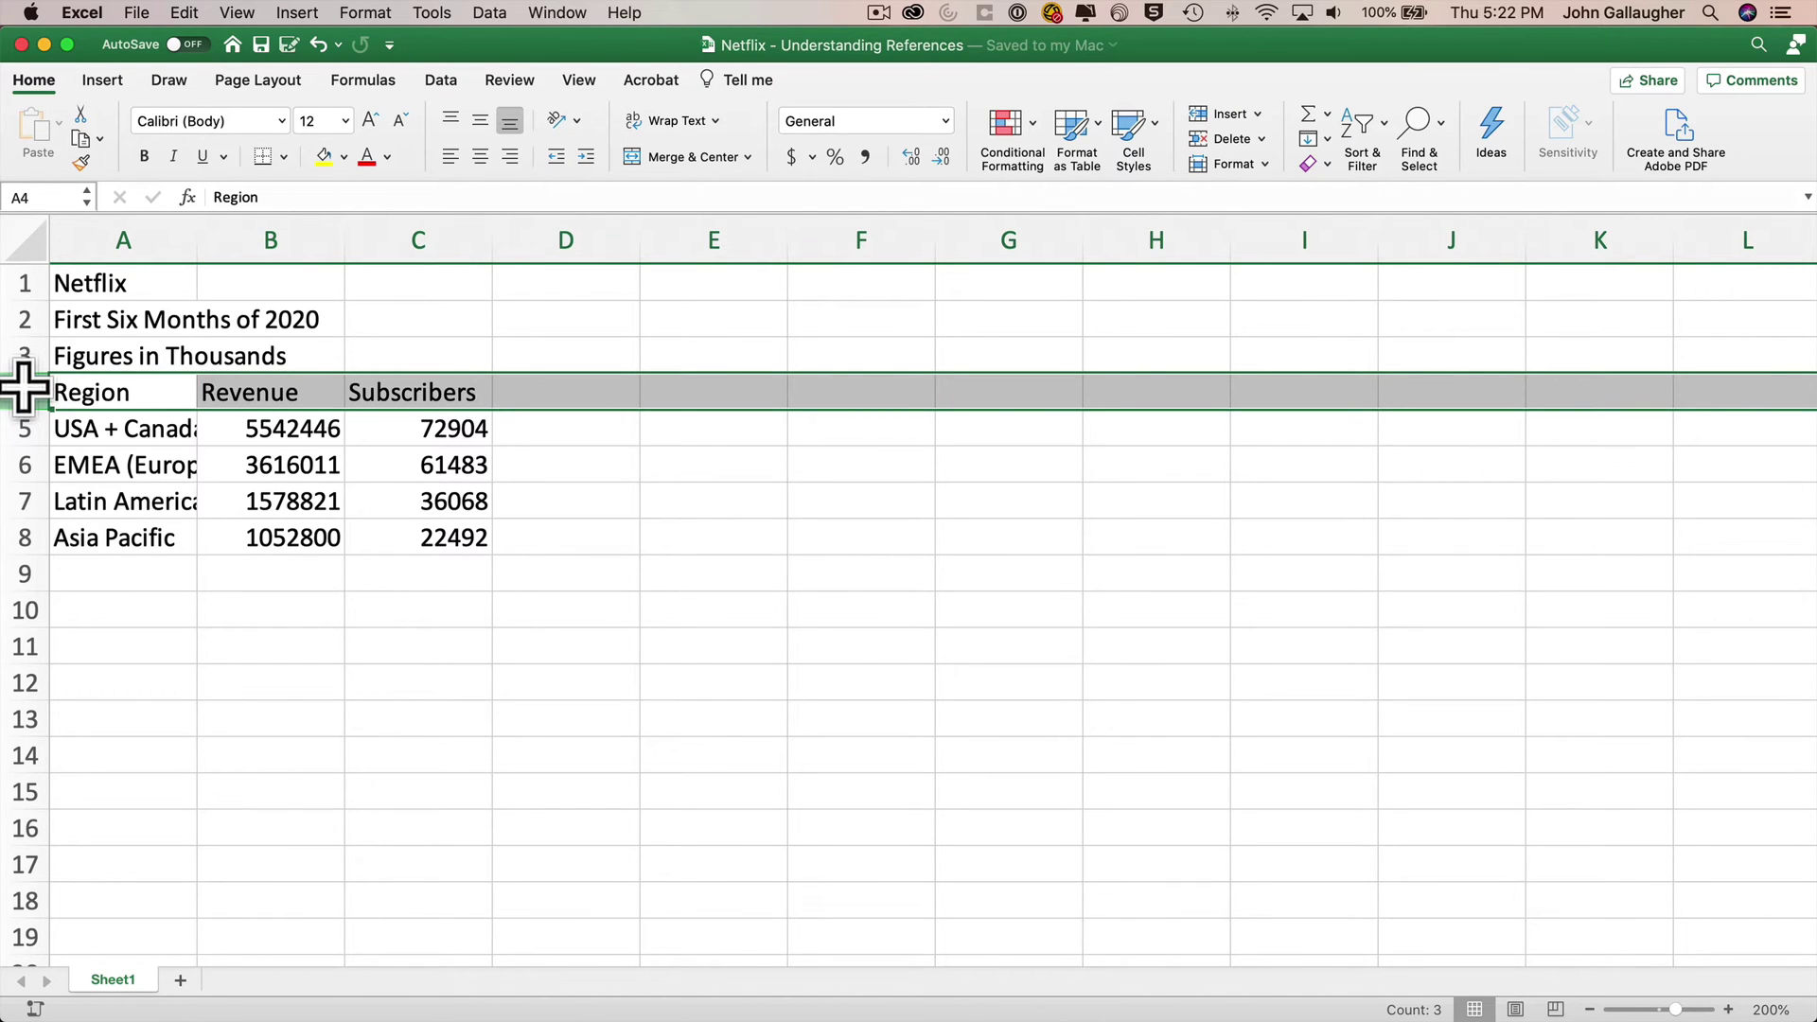
{"action": "right_click", "coordinate": [24, 388]}
{"action": "left_click", "coordinate": [66, 495]}
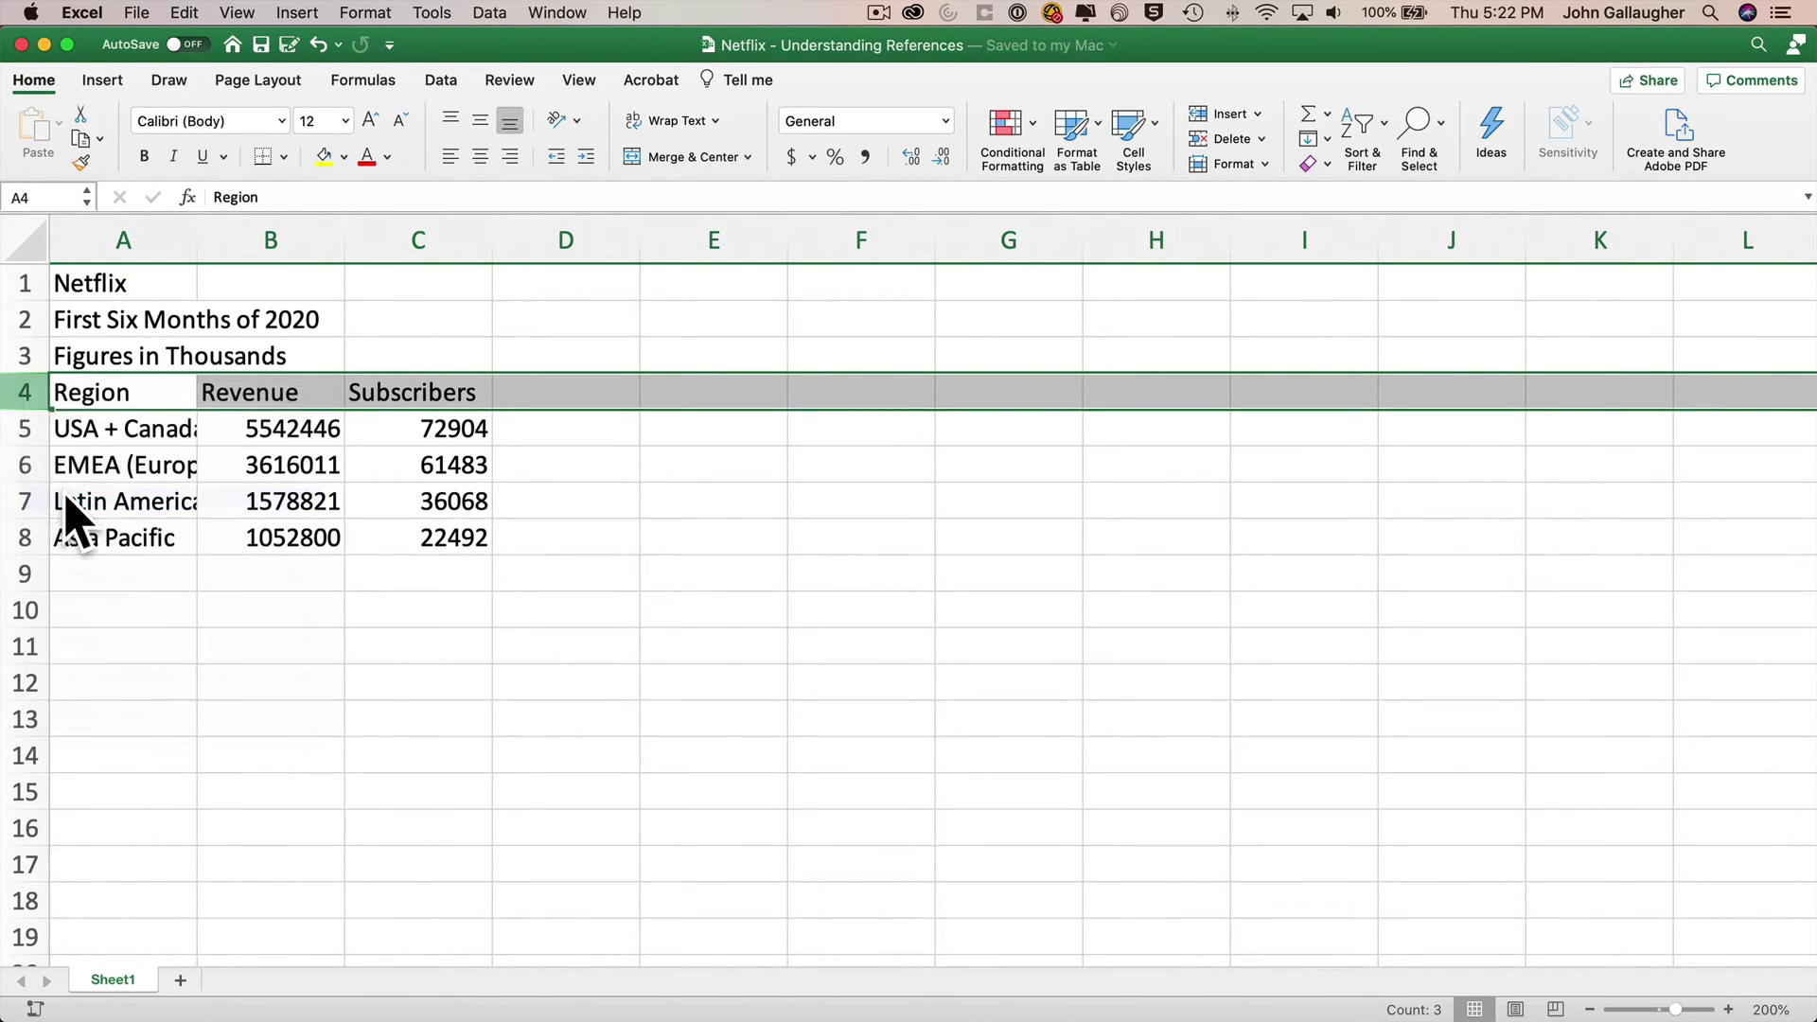
Apply Comma Style with no decimals to the figures in B6:C9
{"action": "left_click_drag", "start_coordinate": [440, 571], "coordinate": [257, 465]}
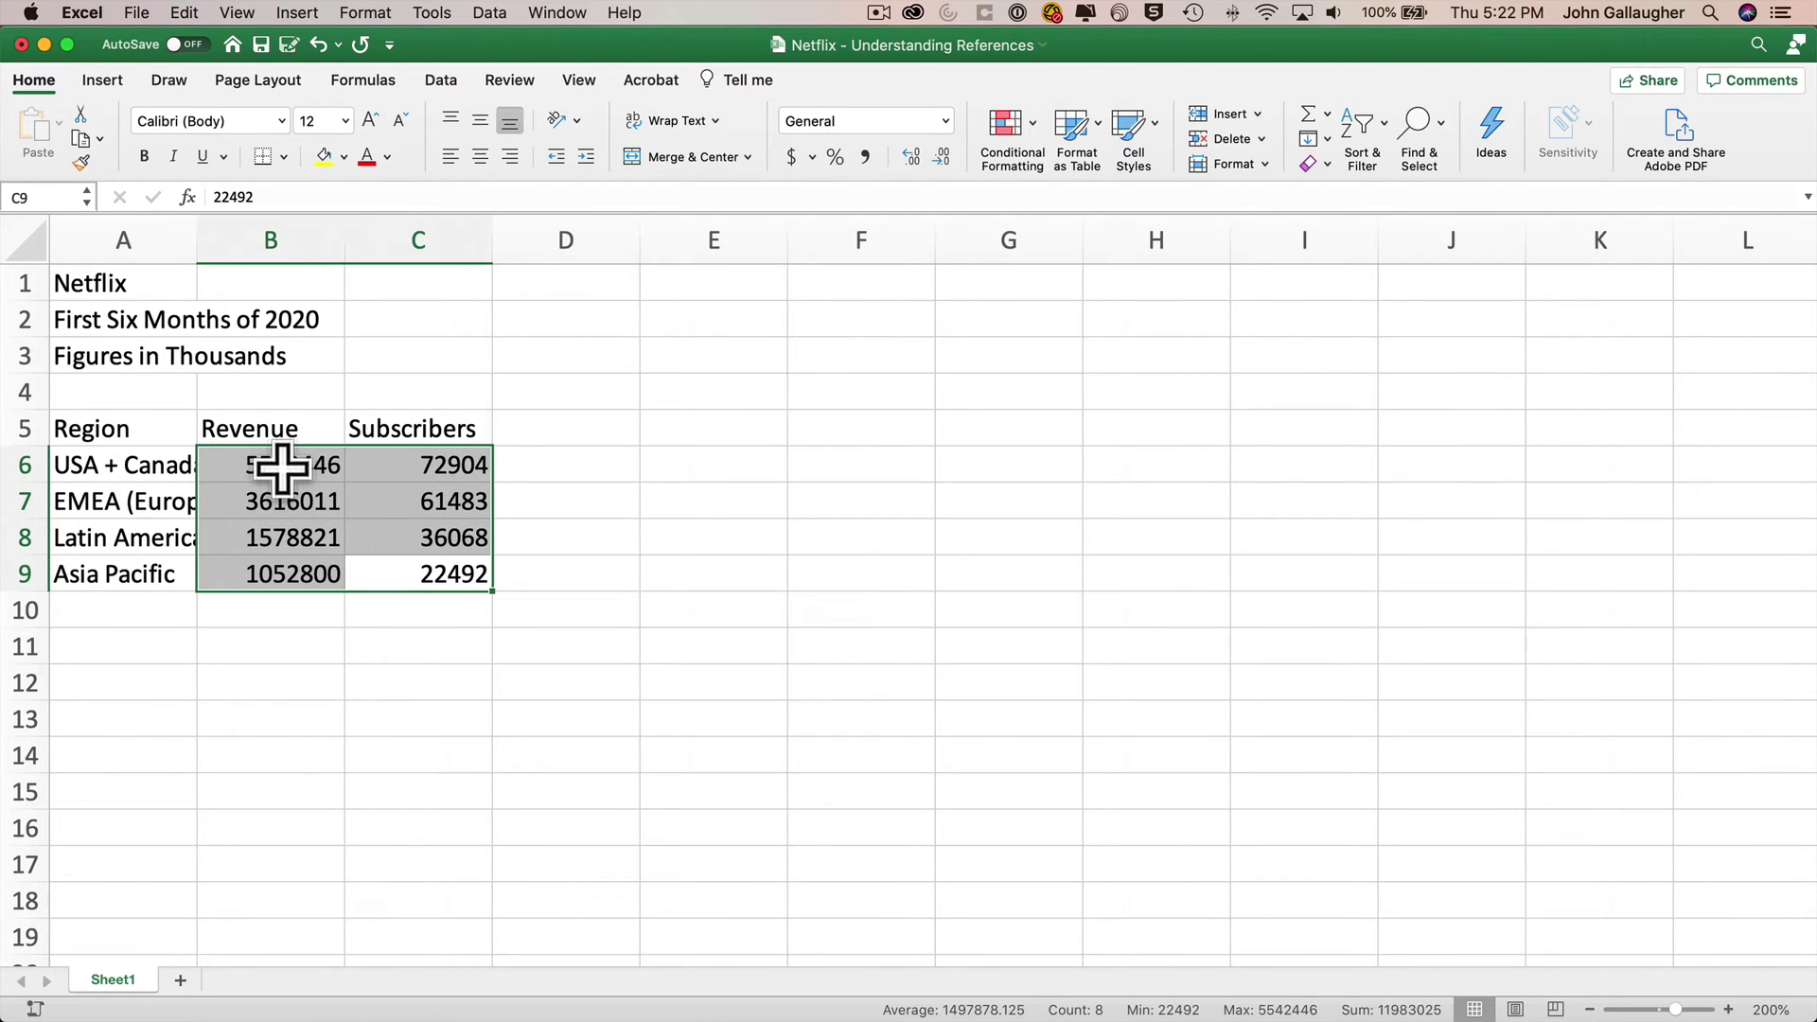
{"action": "left_click", "coordinate": [875, 157]}
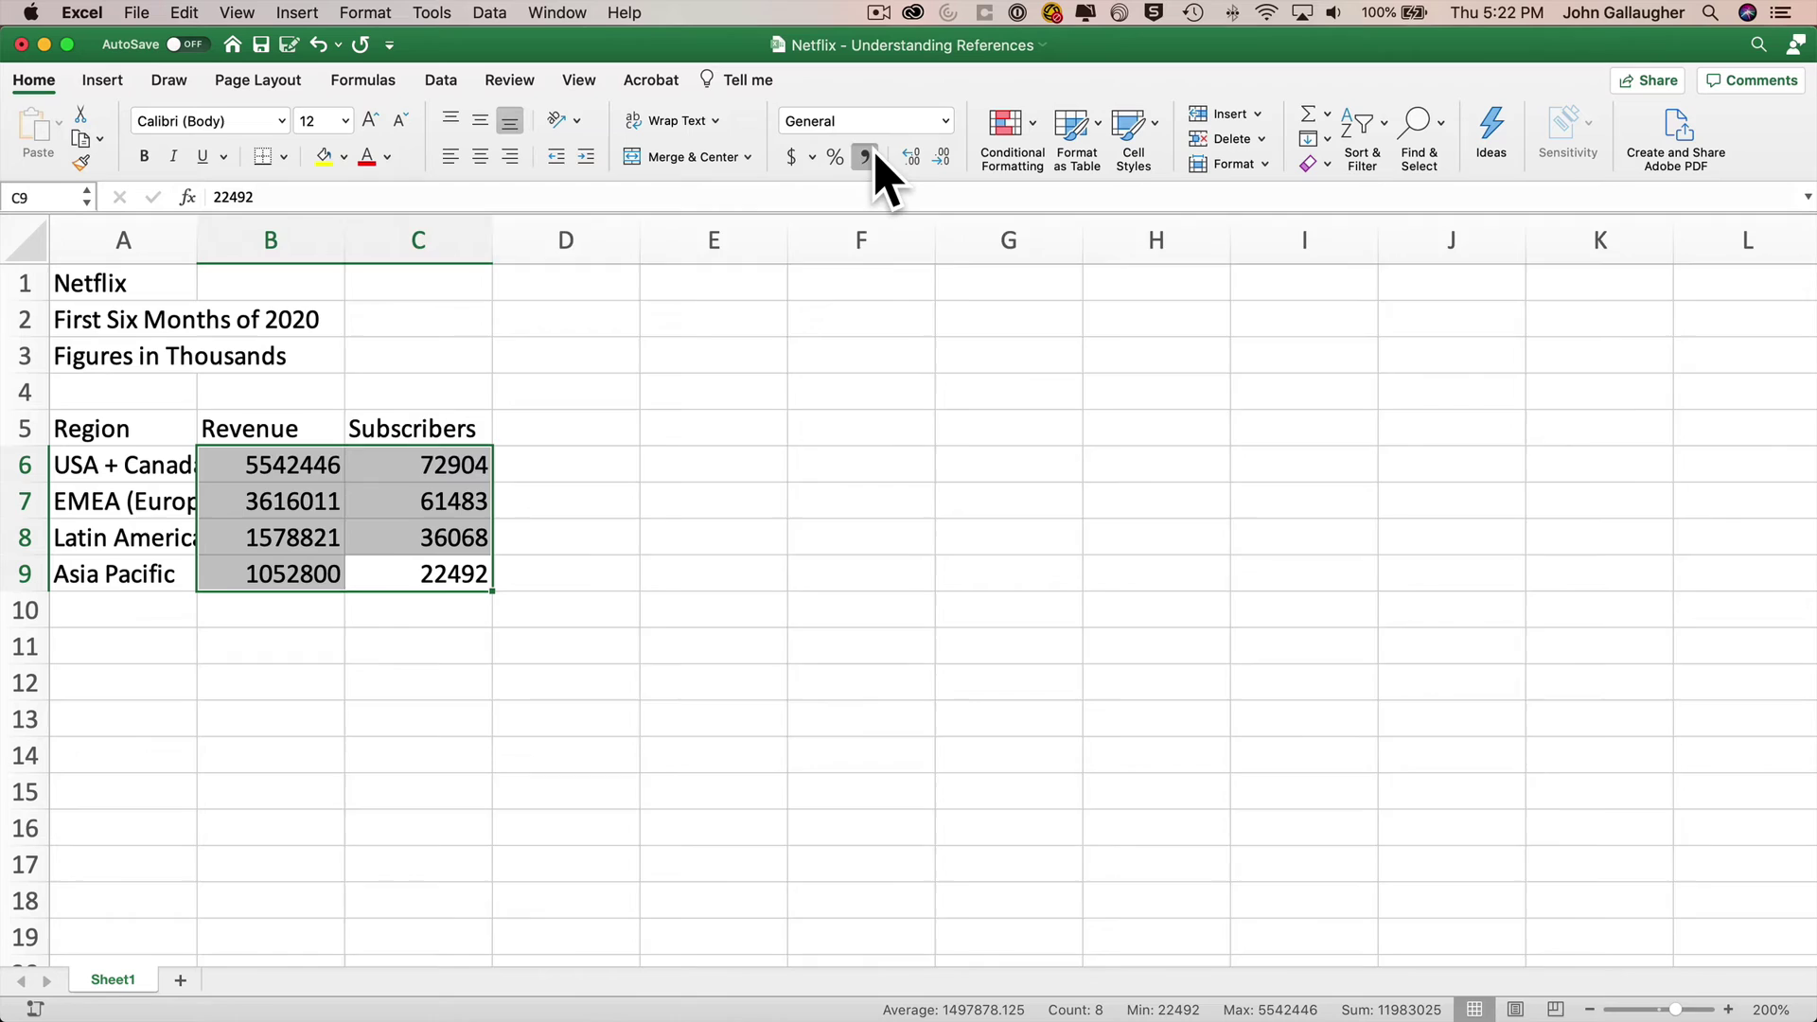
{"action": "left_click", "coordinate": [944, 157]}
{"action": "left_click", "coordinate": [944, 157]}
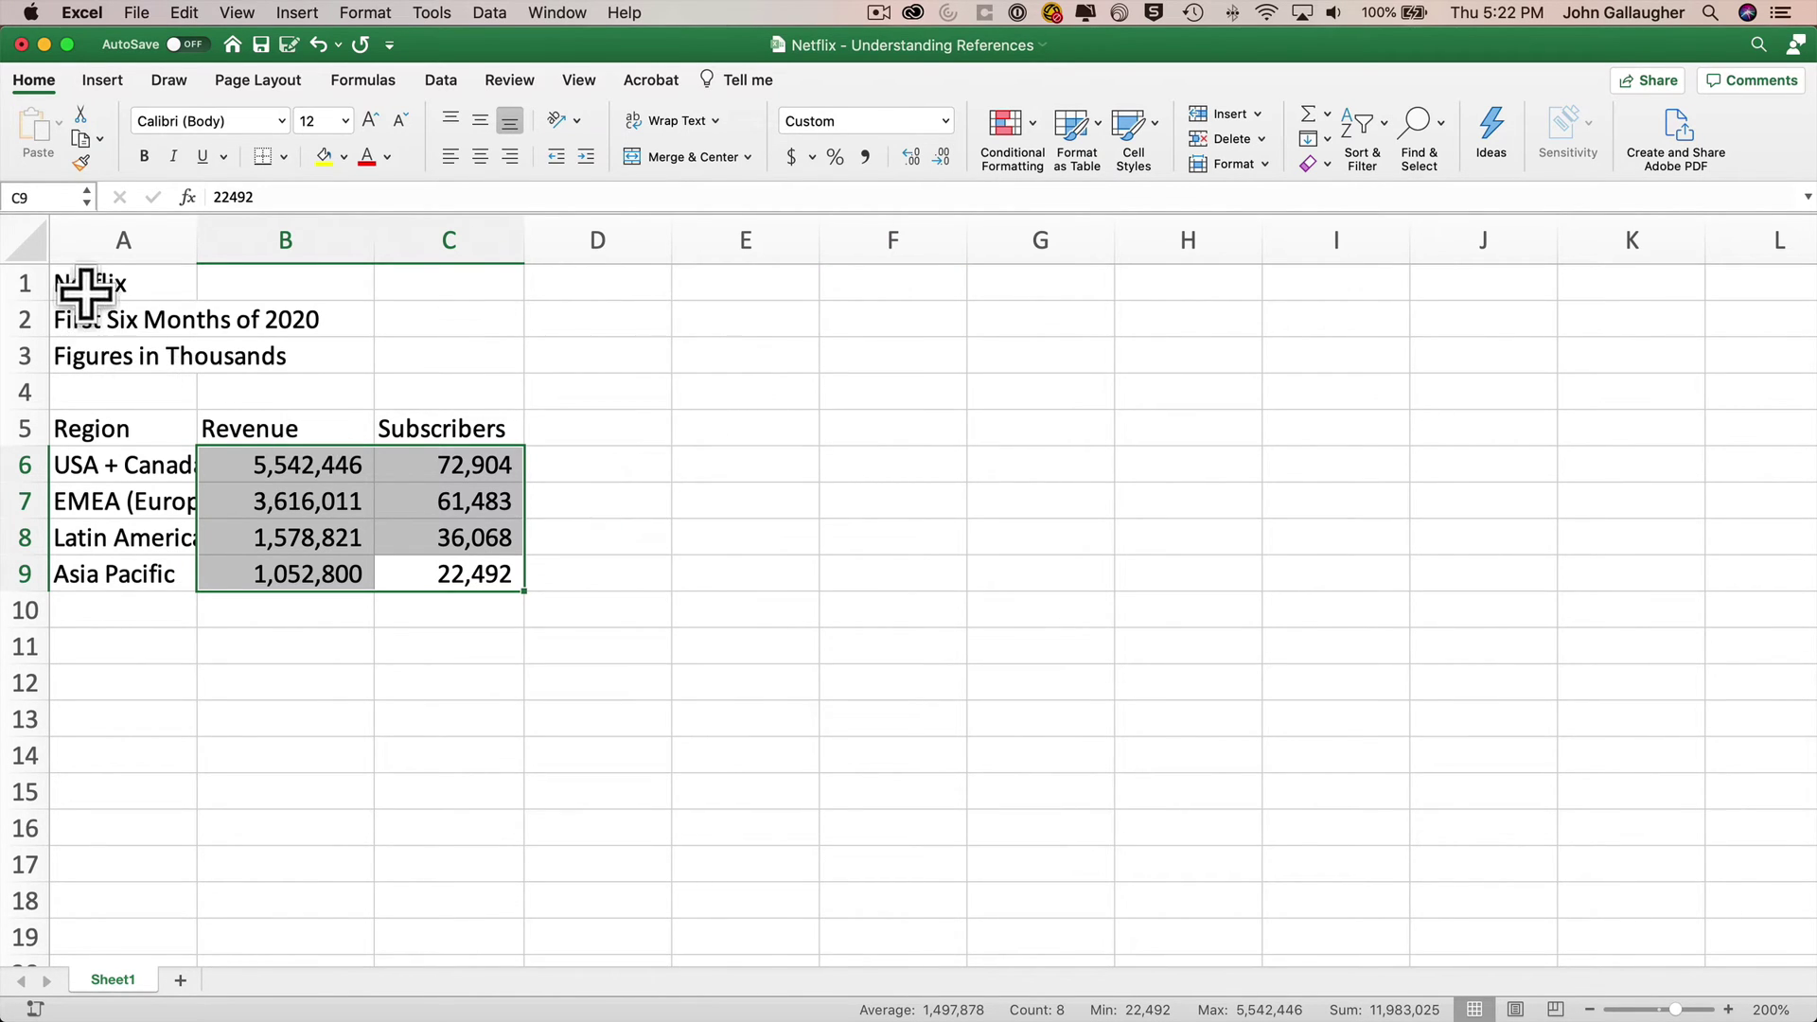
Bold the title, region labels and the Revenue and Subscribers headers
{"action": "left_click_drag", "start_coordinate": [81, 281], "coordinate": [90, 574]}
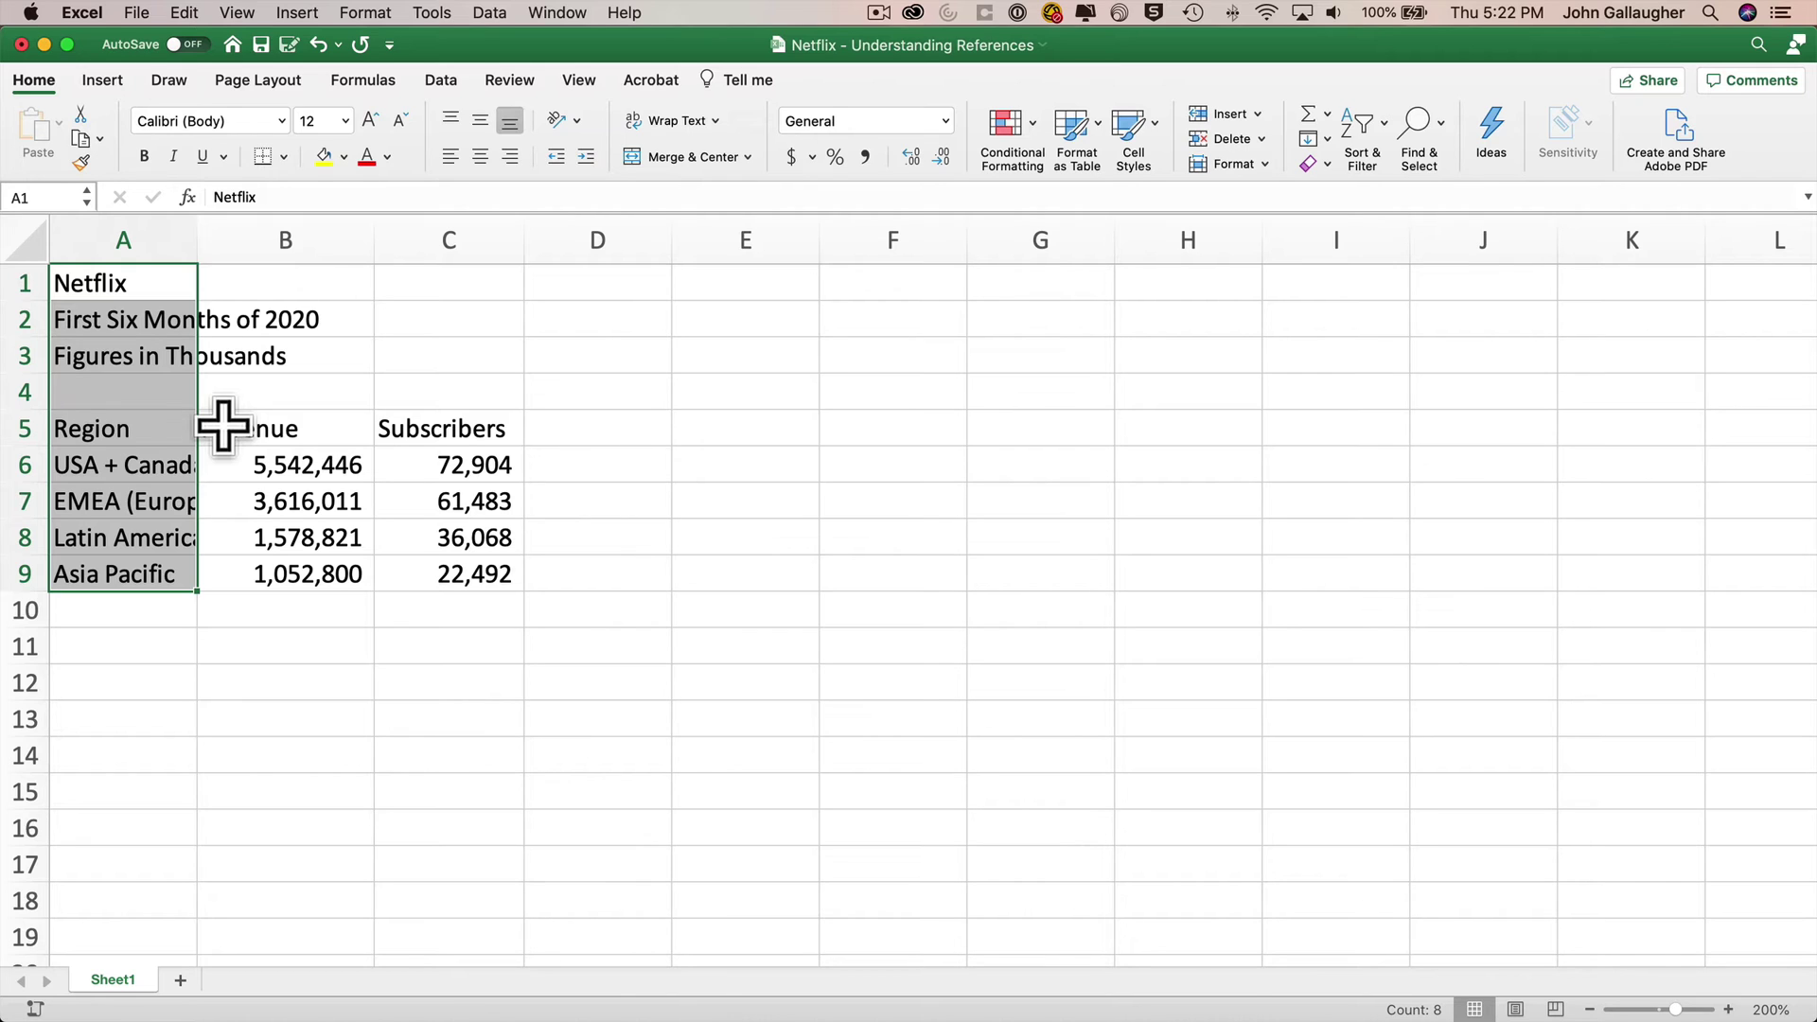
{"action": "left_click_drag", "start_coordinate": [223, 426], "coordinate": [385, 421]}
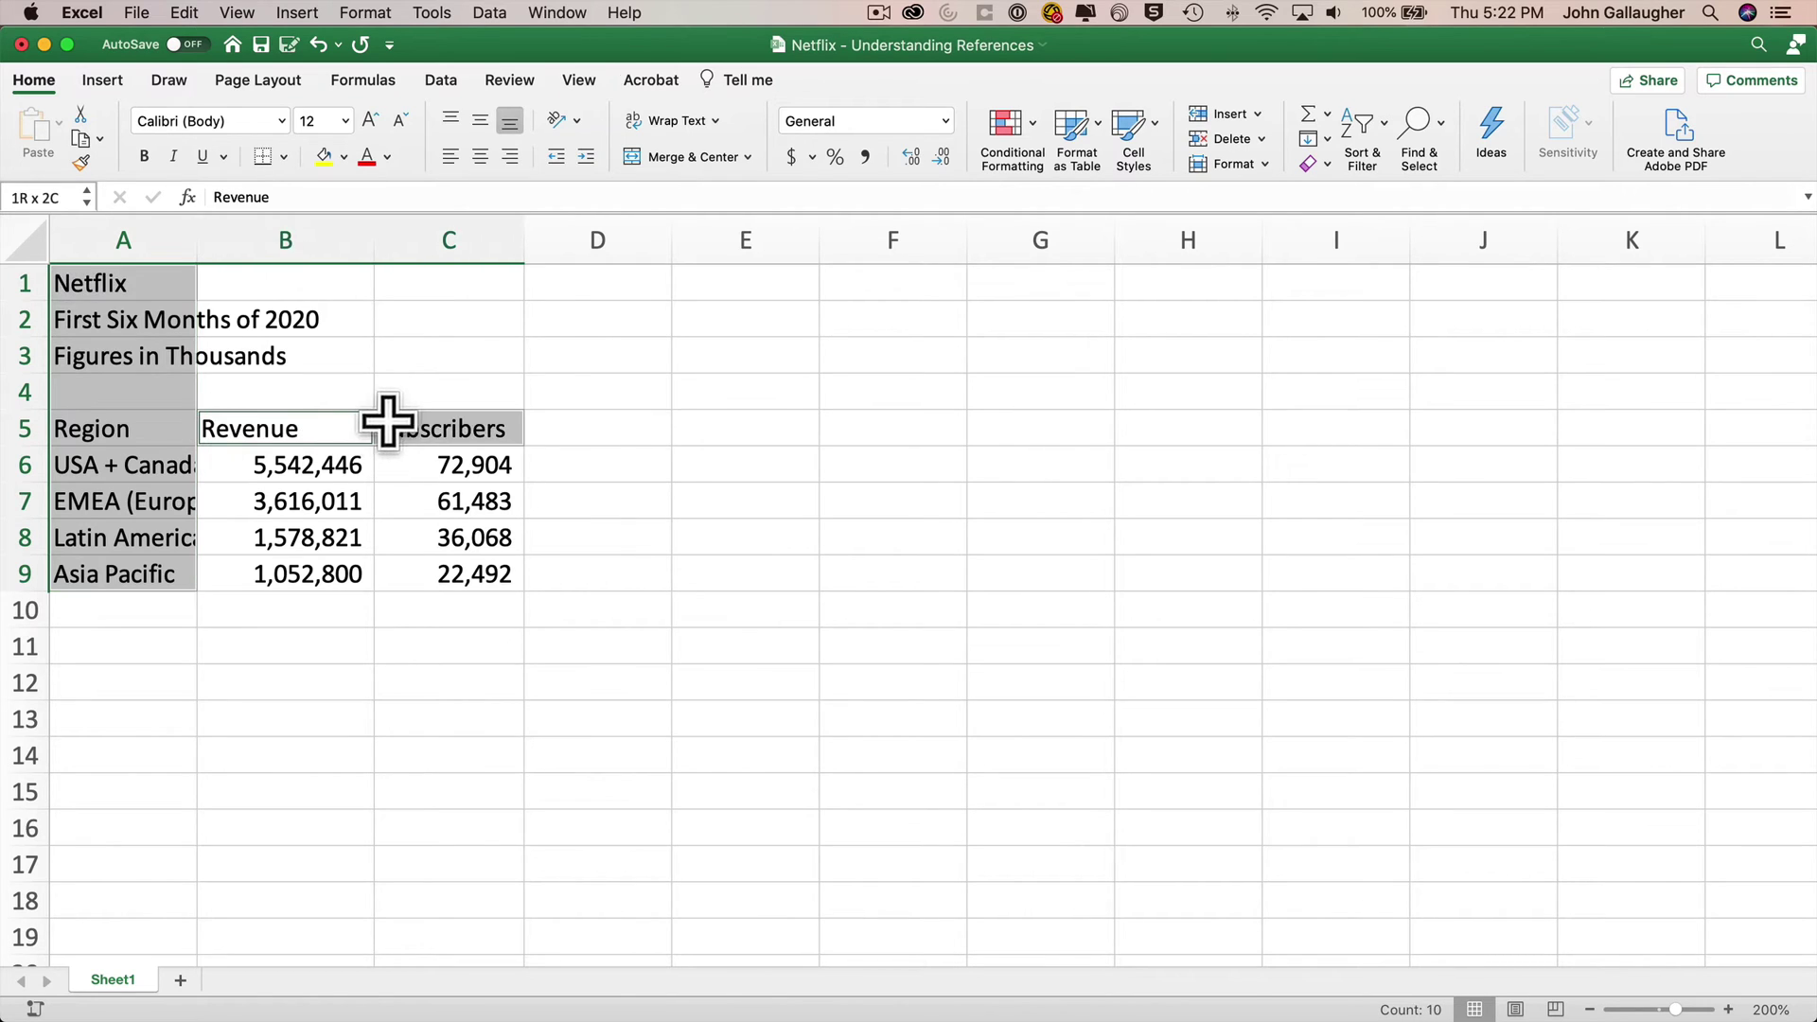
{"action": "left_click", "coordinate": [144, 156]}
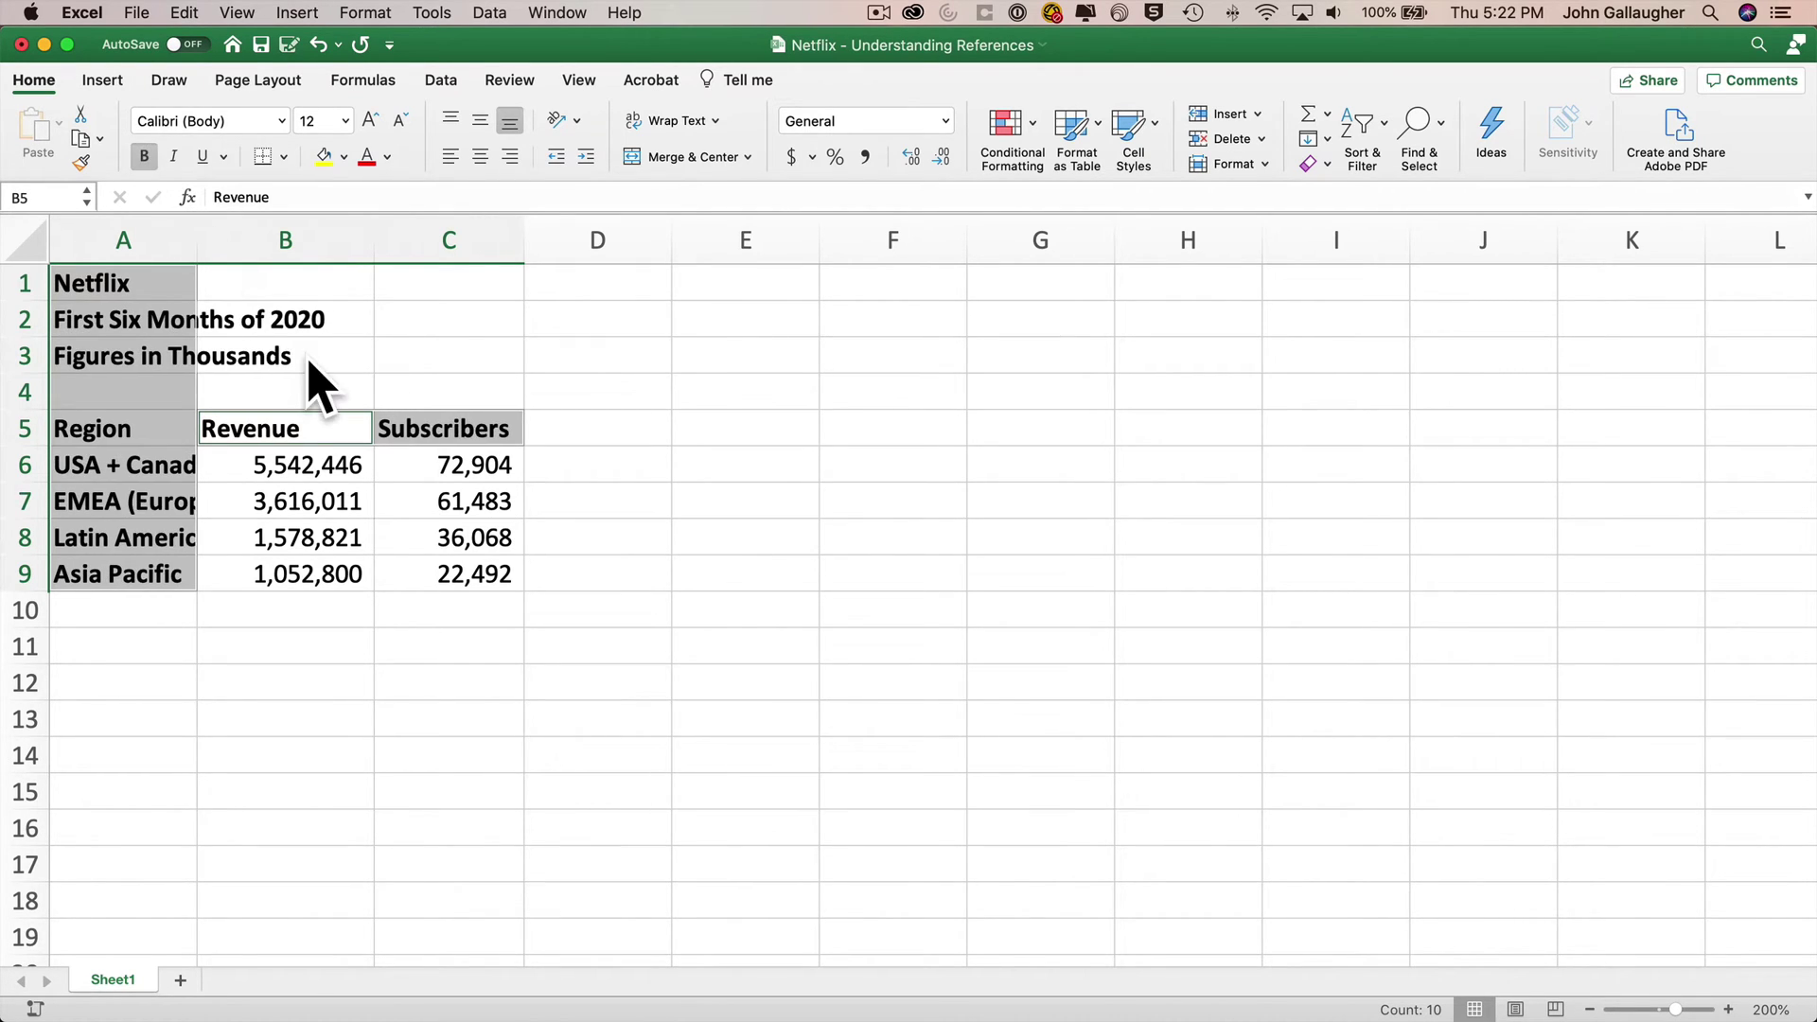
Right-align the Revenue and Subscribers headers in B5:C5, then select A6:C9
{"action": "left_click", "coordinate": [301, 428]}
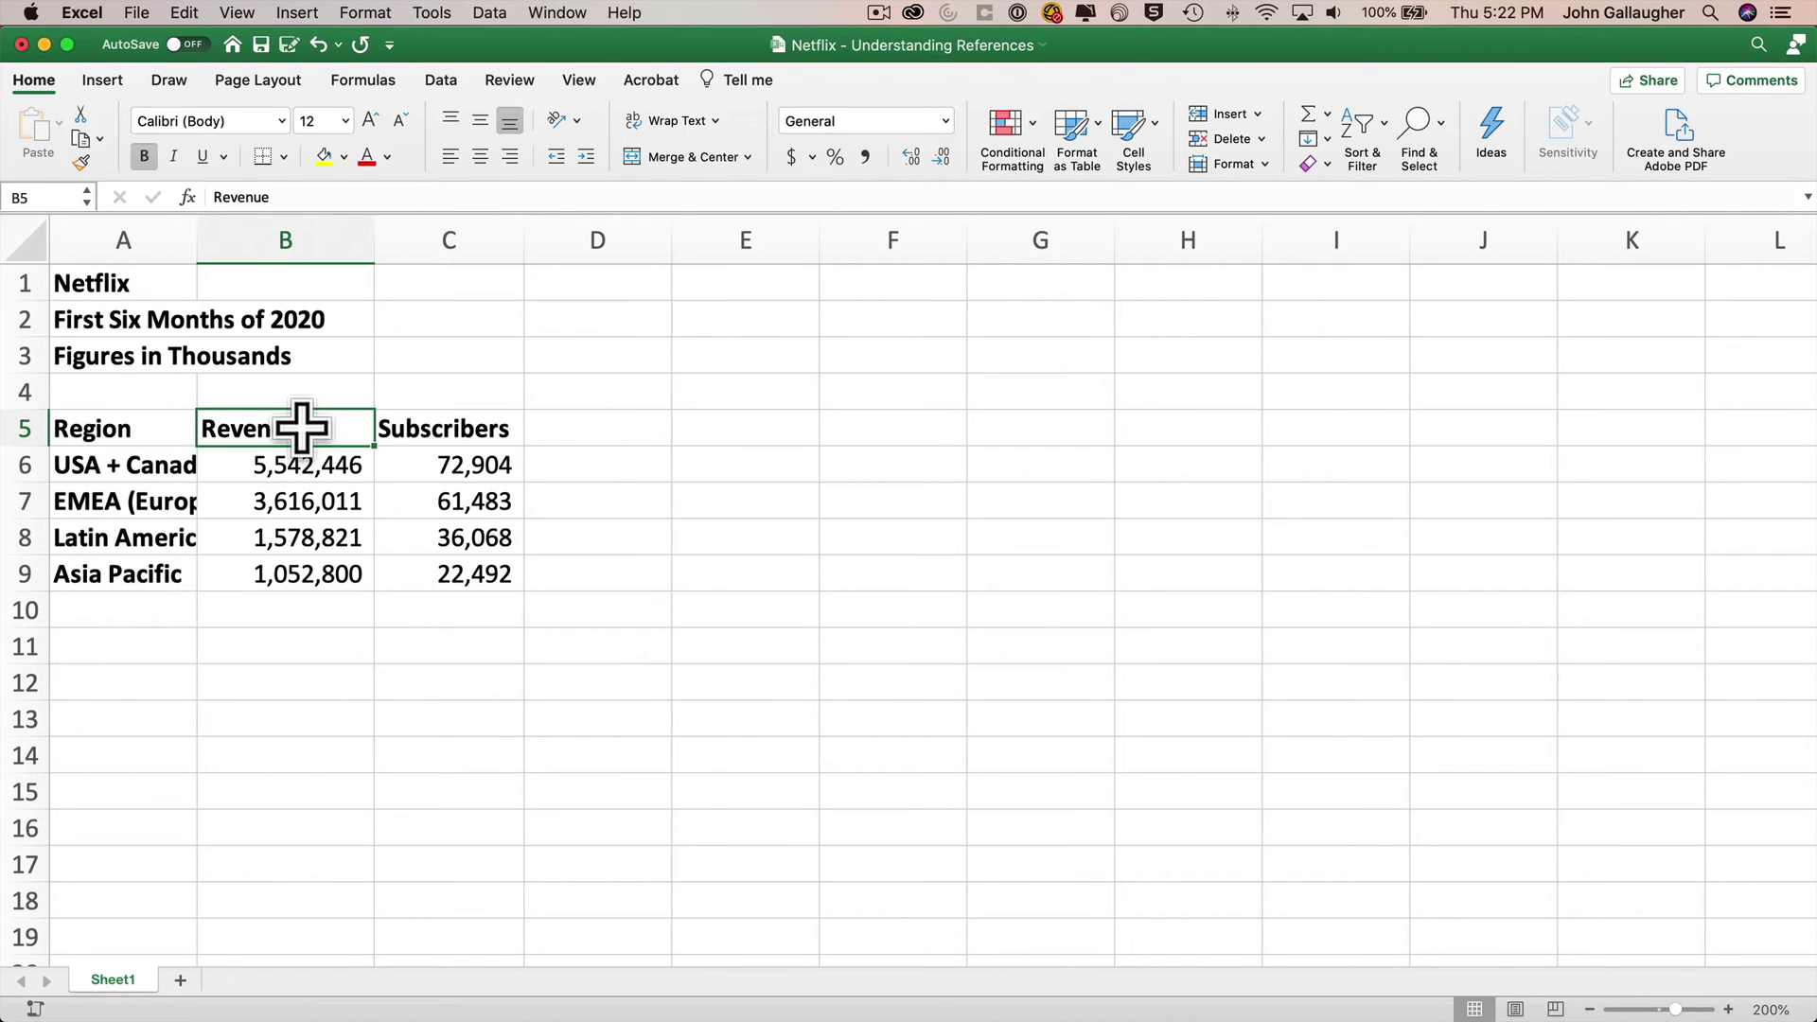
{"action": "left_click_drag", "start_coordinate": [301, 427], "coordinate": [422, 424]}
{"action": "left_click", "coordinate": [511, 157]}
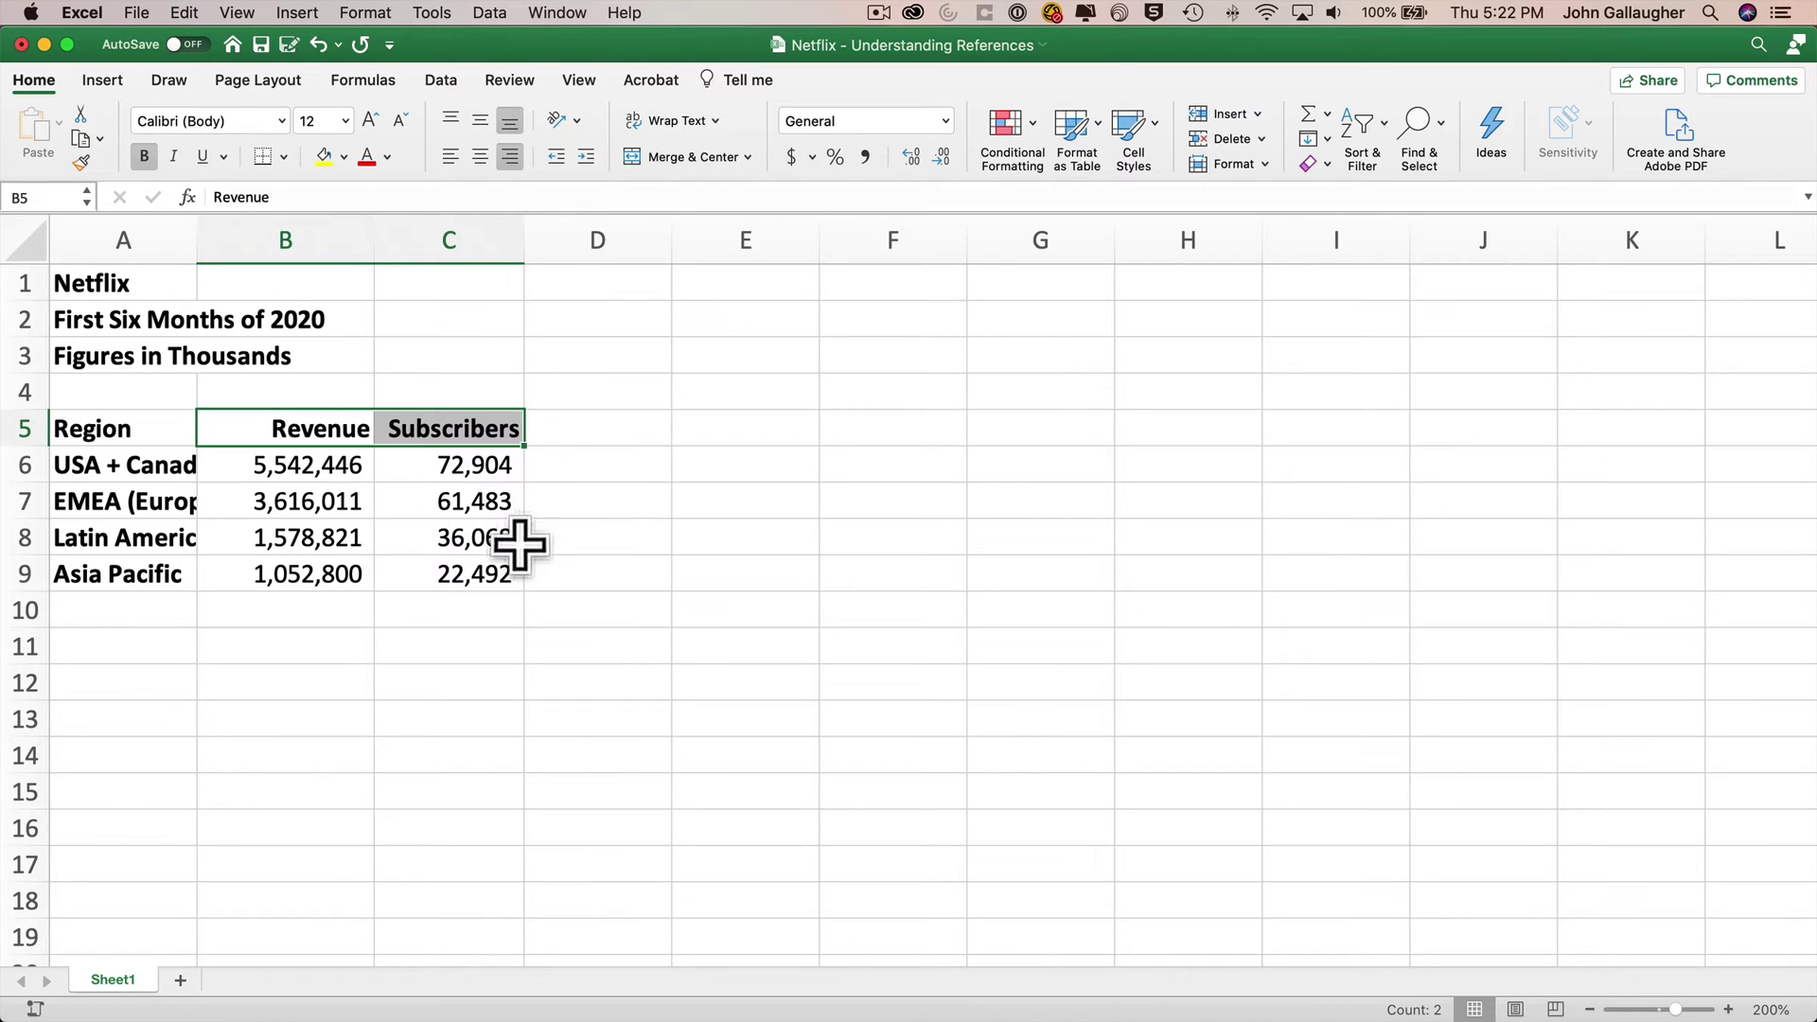
{"action": "left_click_drag", "start_coordinate": [502, 568], "coordinate": [115, 437]}
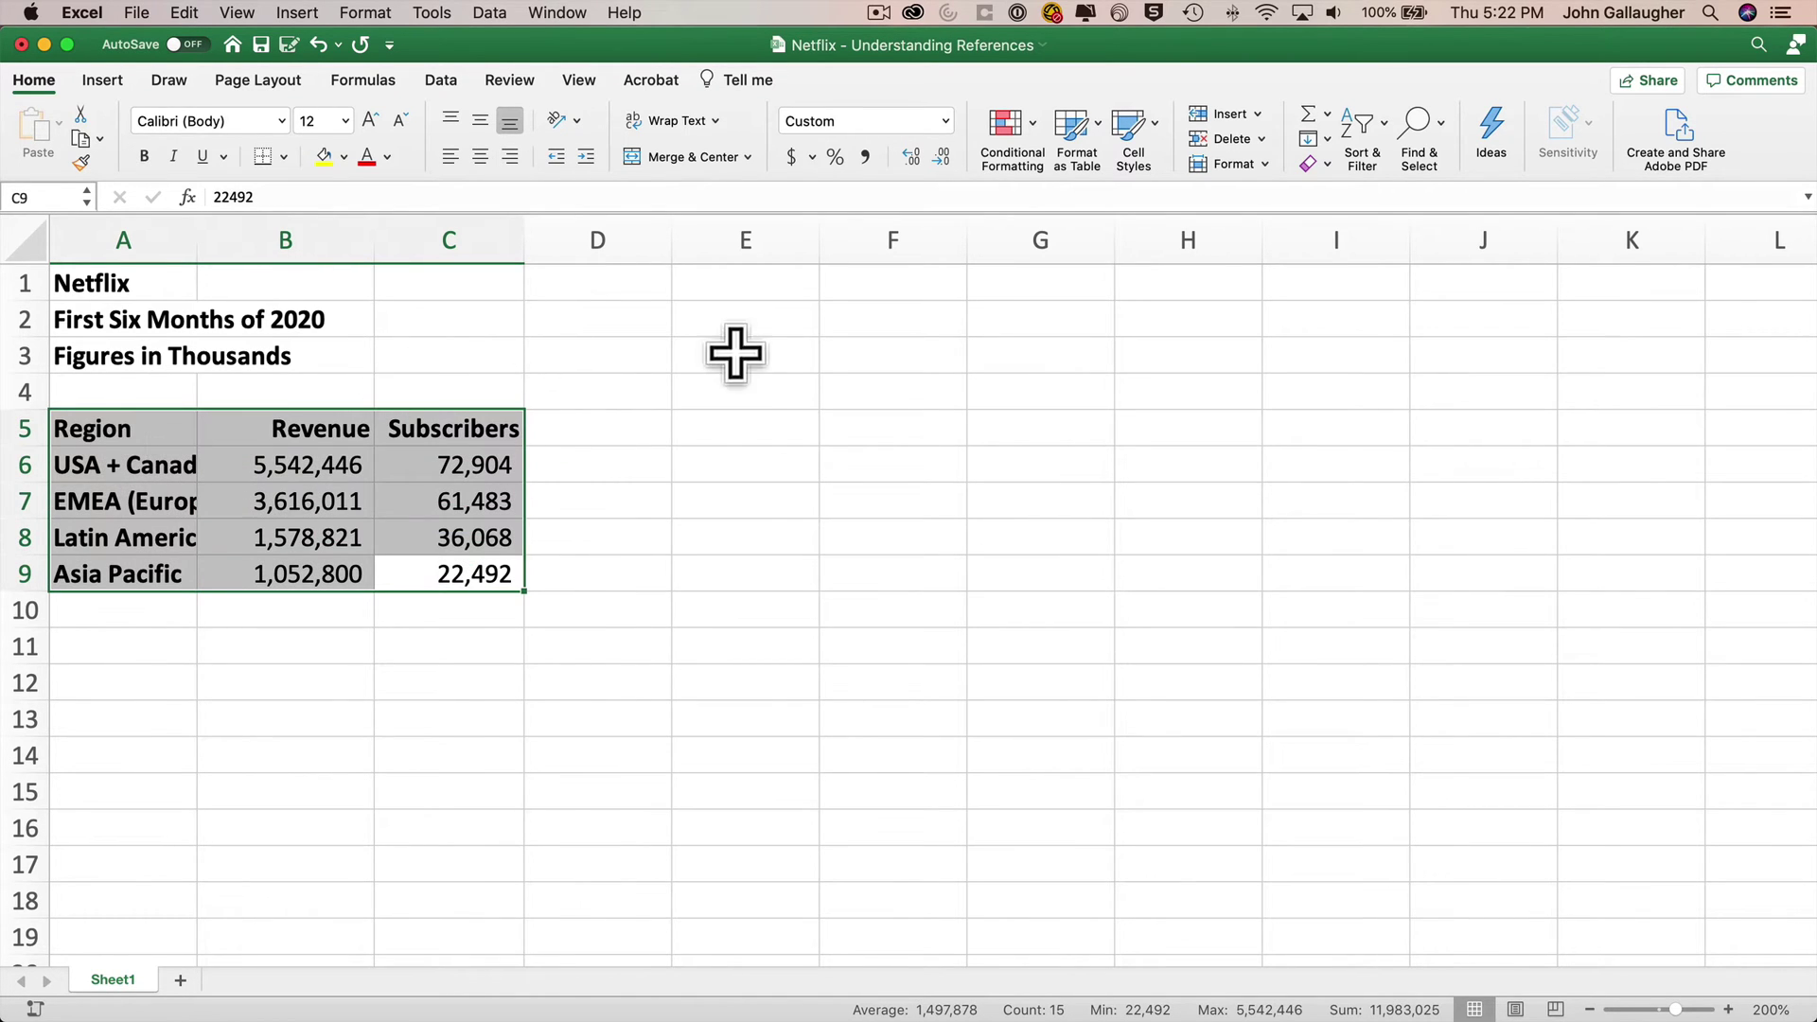
AutoFit columns A to C and label cell A10 TOTAL
{"action": "left_click", "coordinate": [1265, 164]}
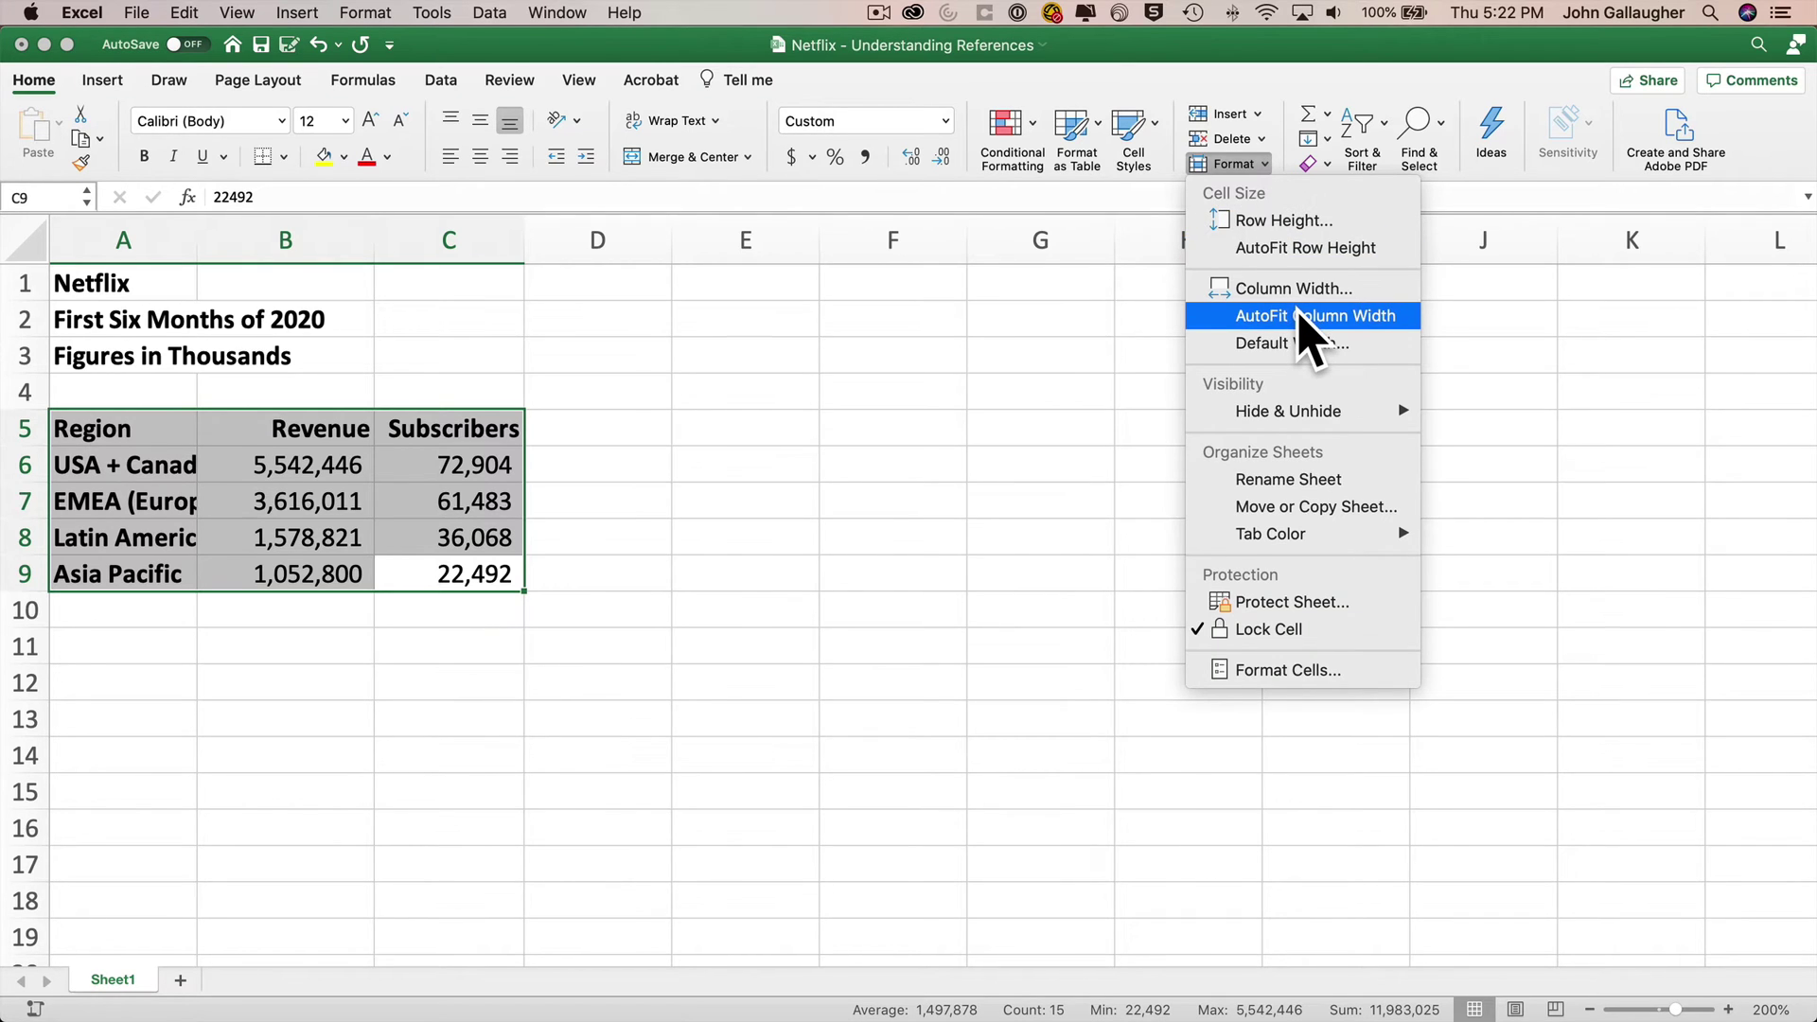
{"action": "left_click", "coordinate": [1316, 315]}
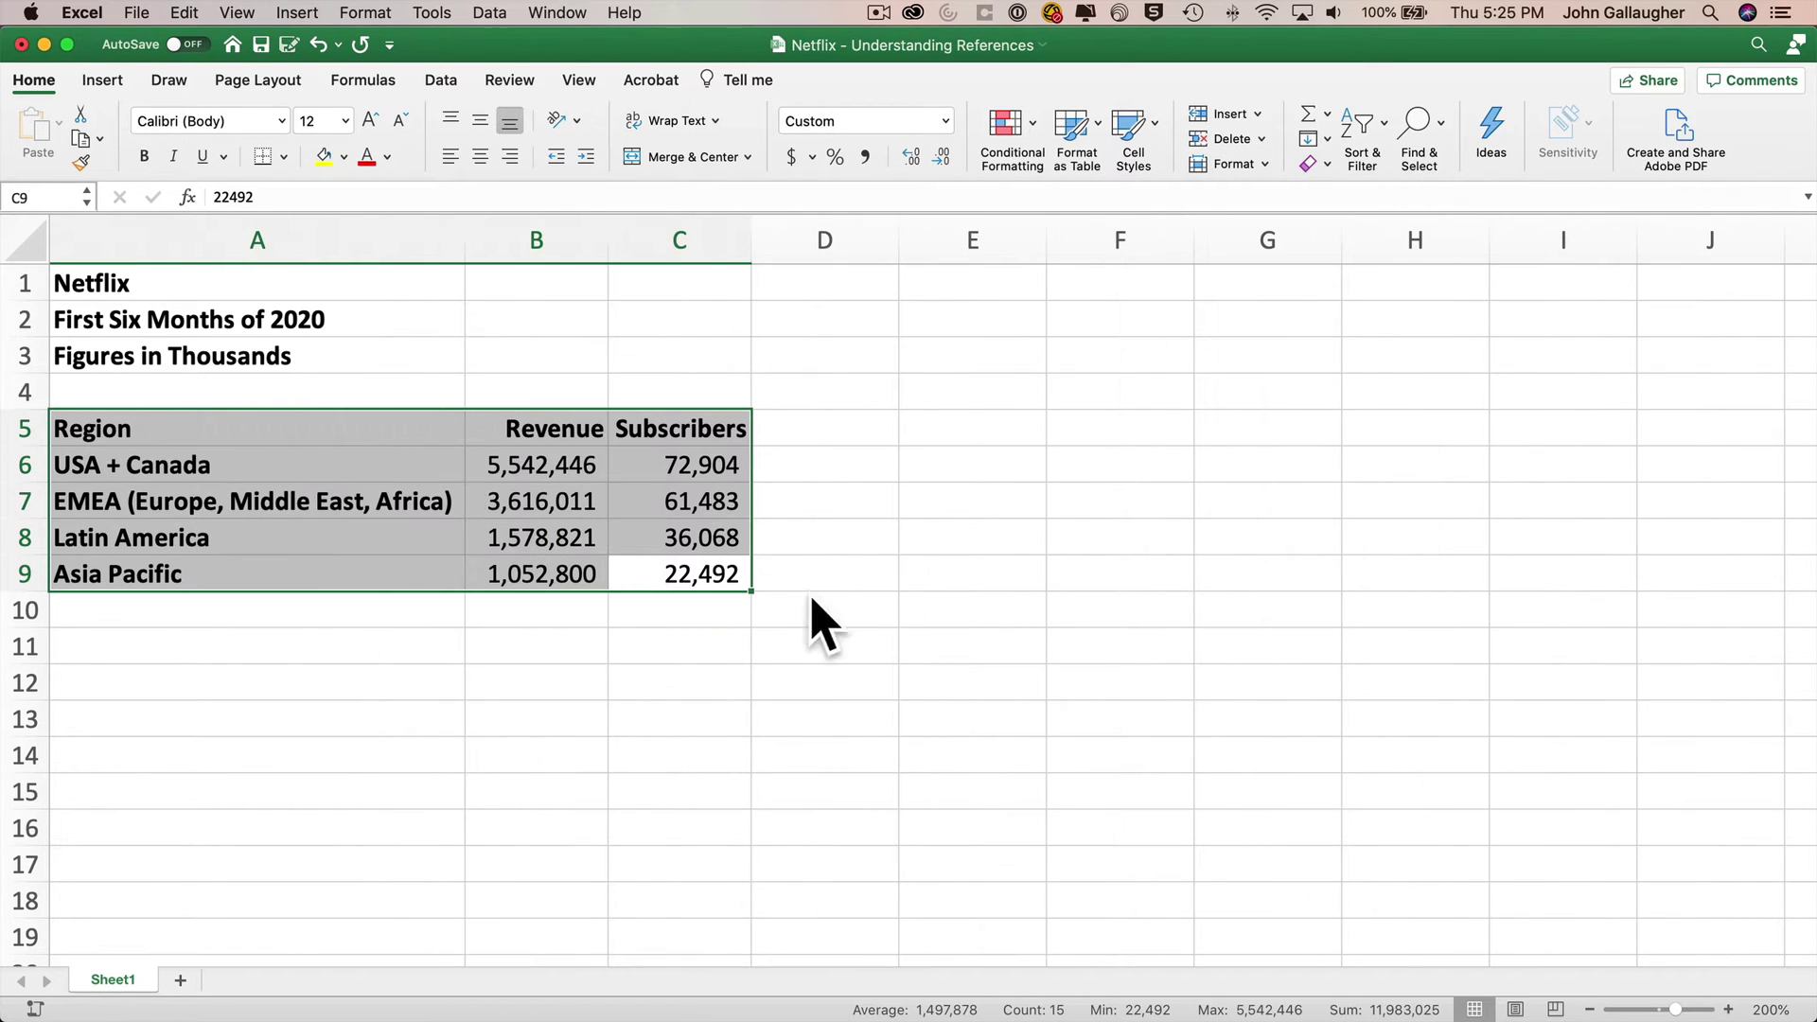
{"action": "left_click", "coordinate": [199, 611]}
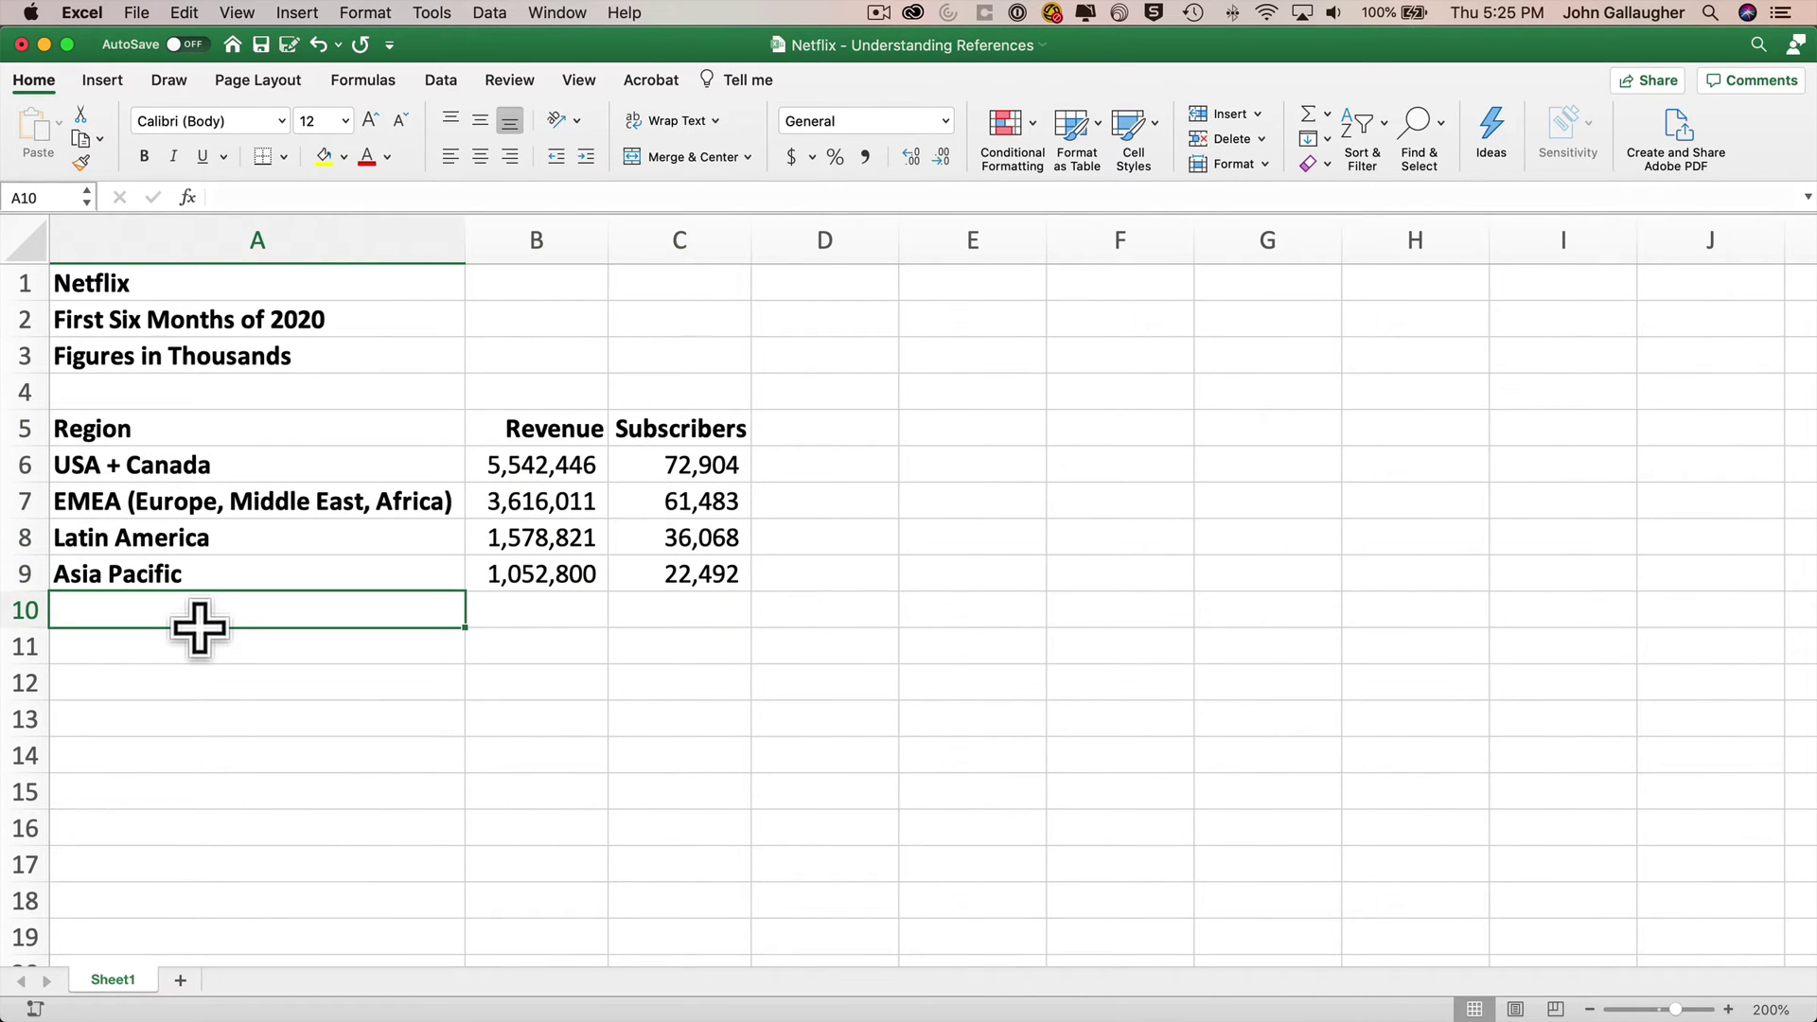
{"action": "type", "text": "TOTAL"}
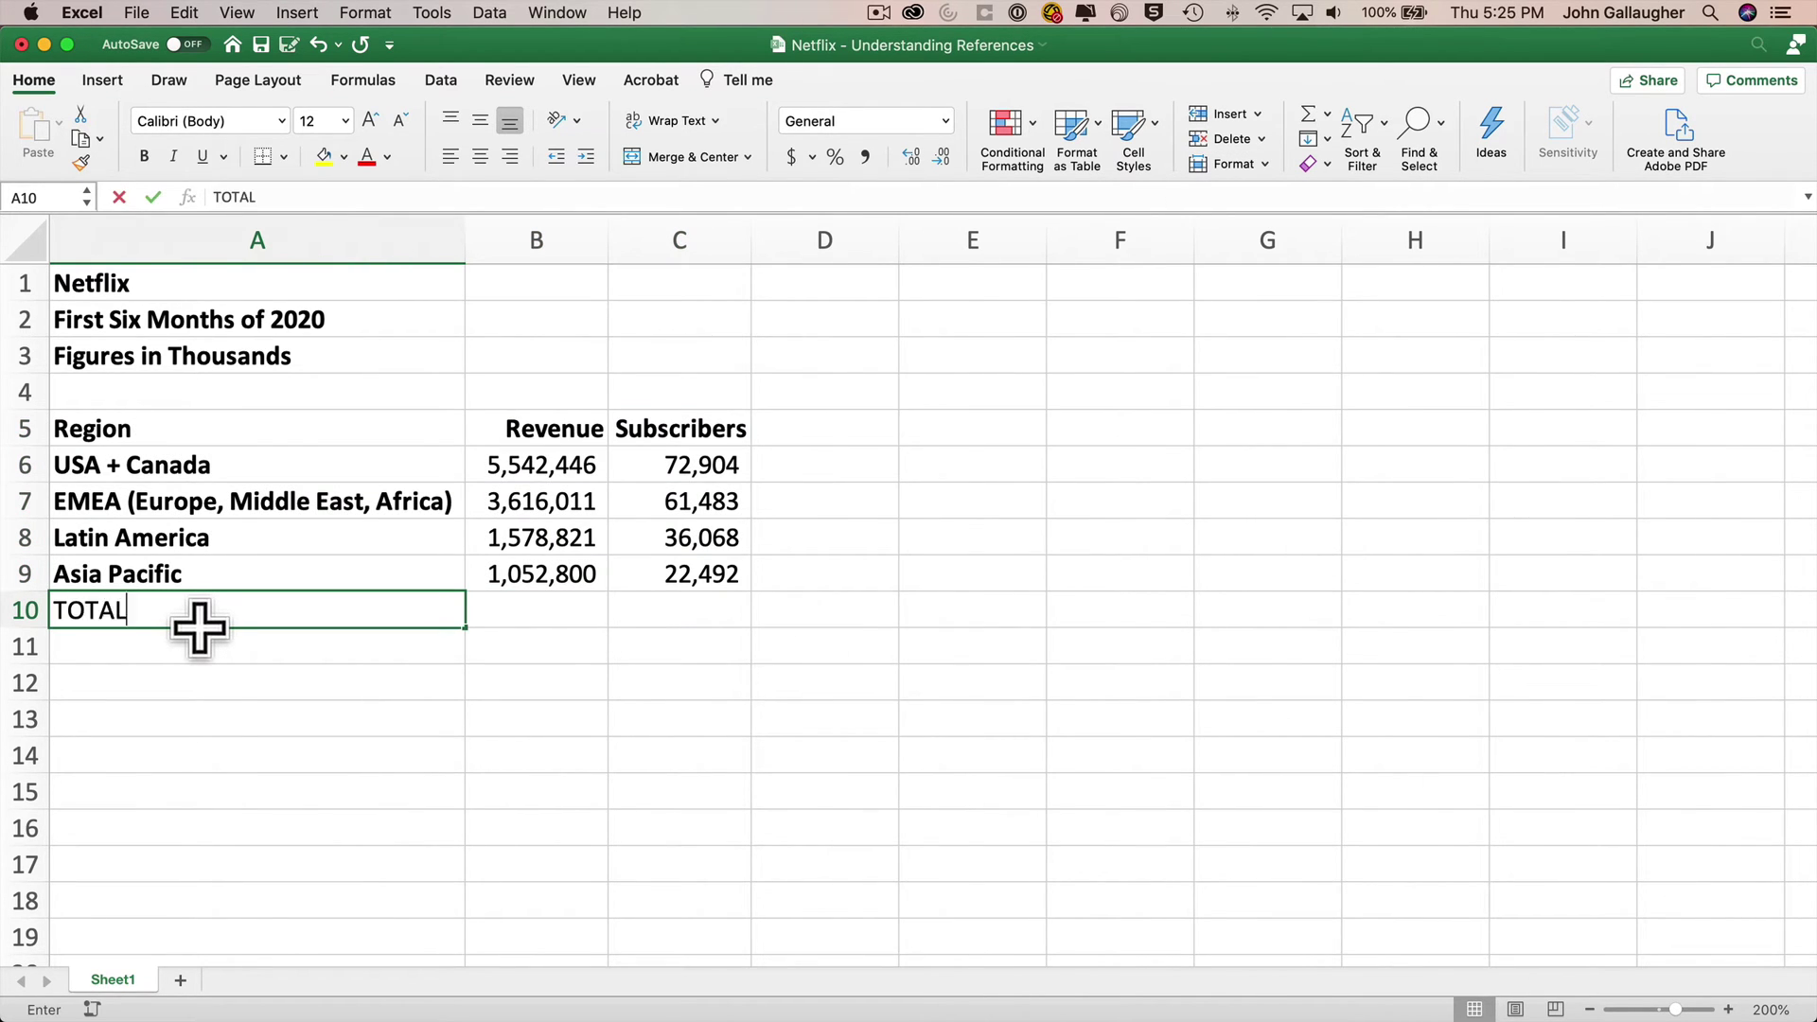
{"action": "key", "text": "Tab"}
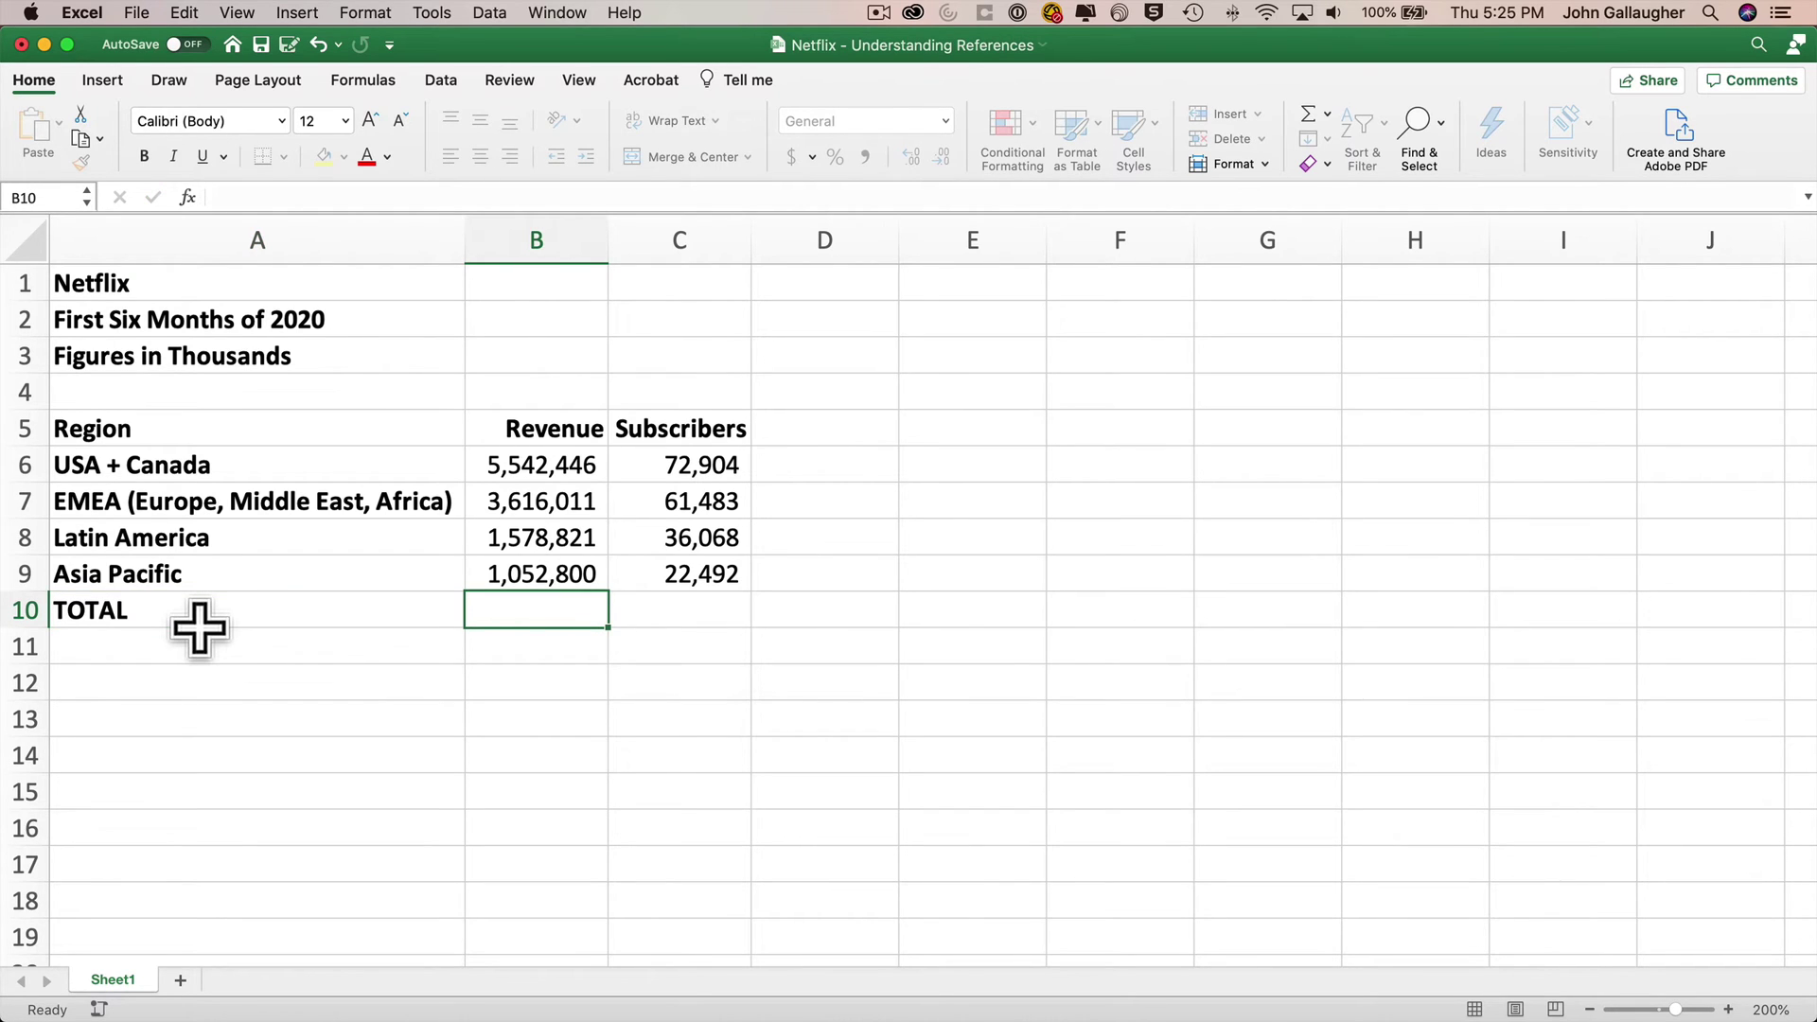
AutoSum Revenue in B10 and fill it to C10, giving 11,790,078 and 192,947
{"action": "left_click", "coordinate": [1311, 118]}
{"action": "key", "text": "Return"}
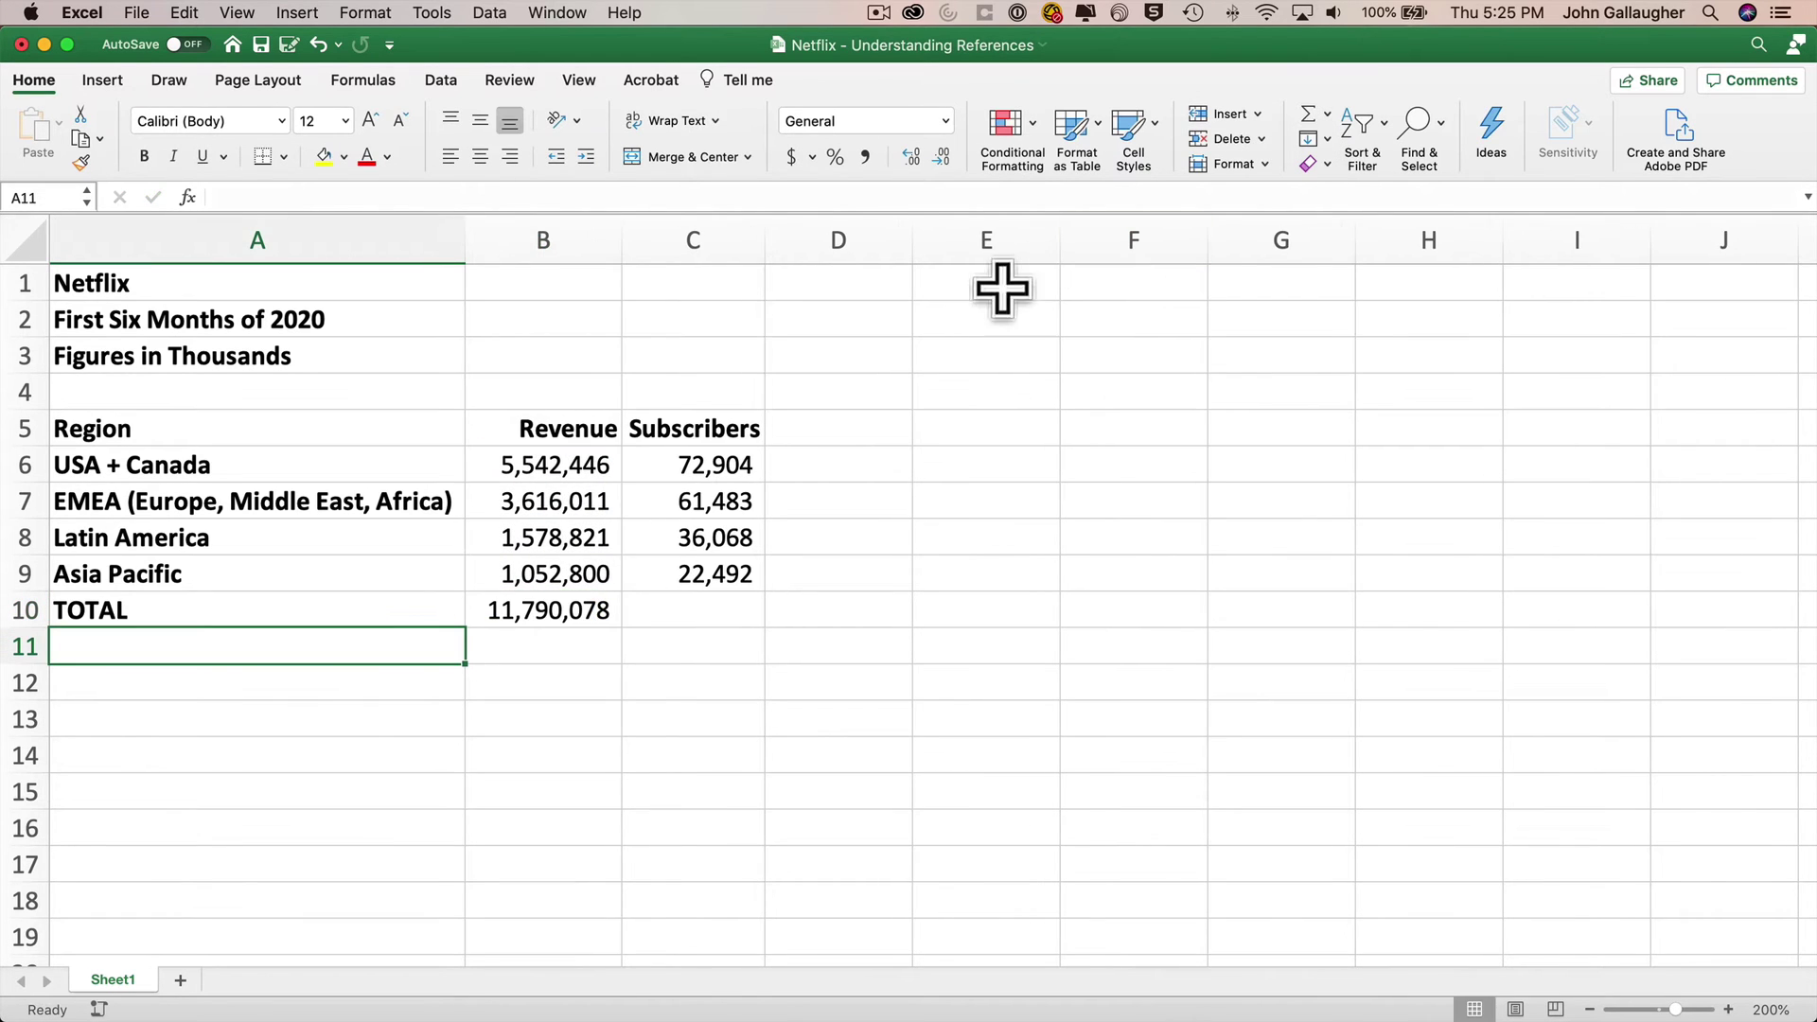
{"action": "left_click", "coordinate": [602, 610]}
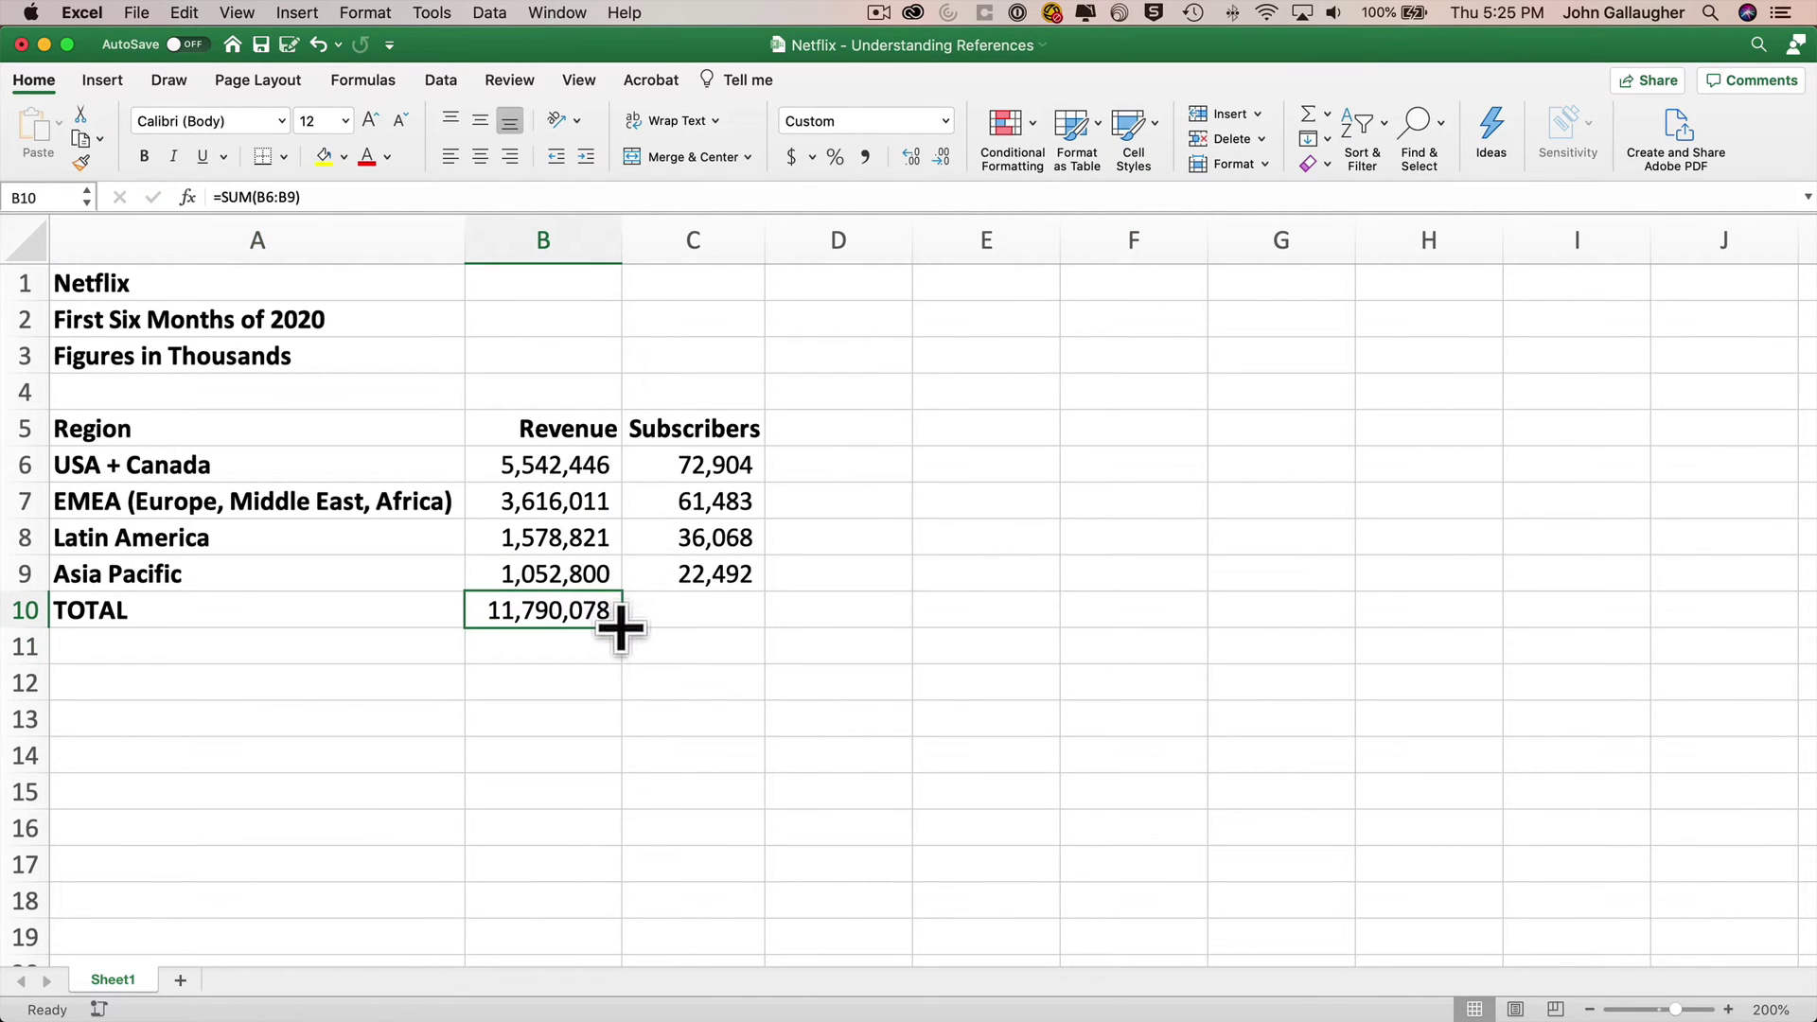
{"action": "left_click_drag", "start_coordinate": [620, 628], "coordinate": [753, 627]}
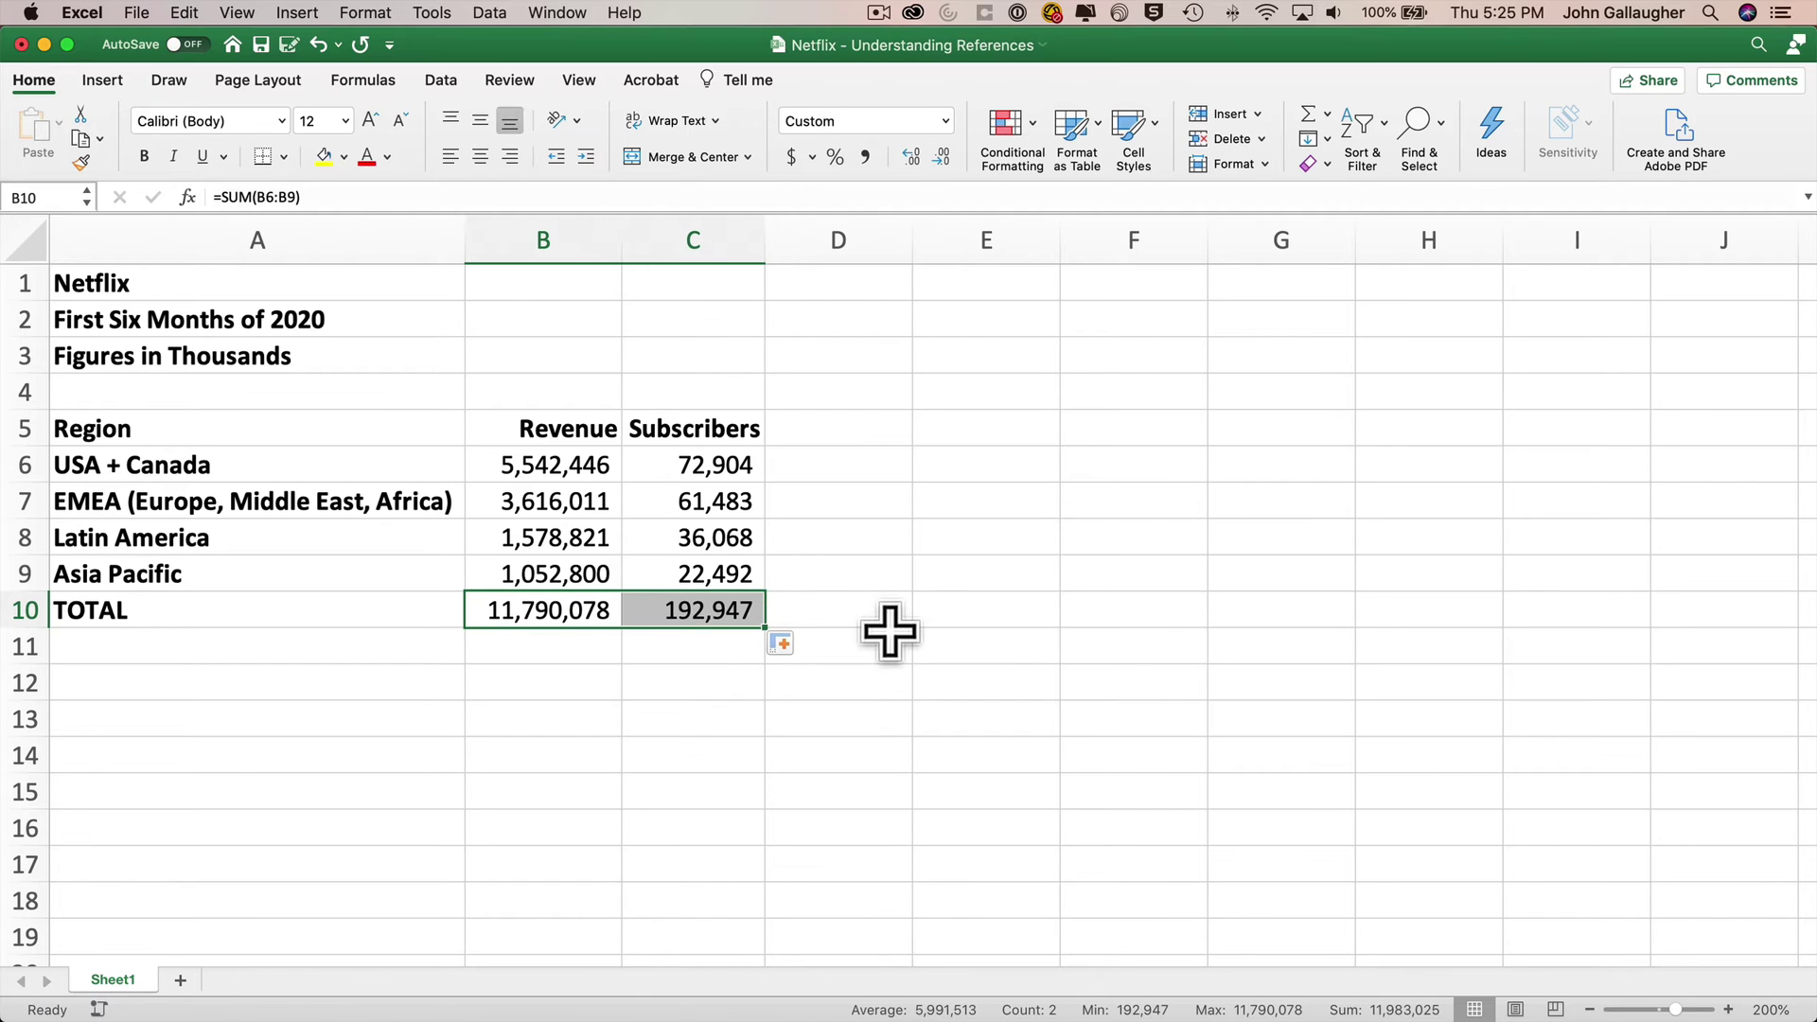
{"action": "left_click", "coordinate": [1119, 663]}
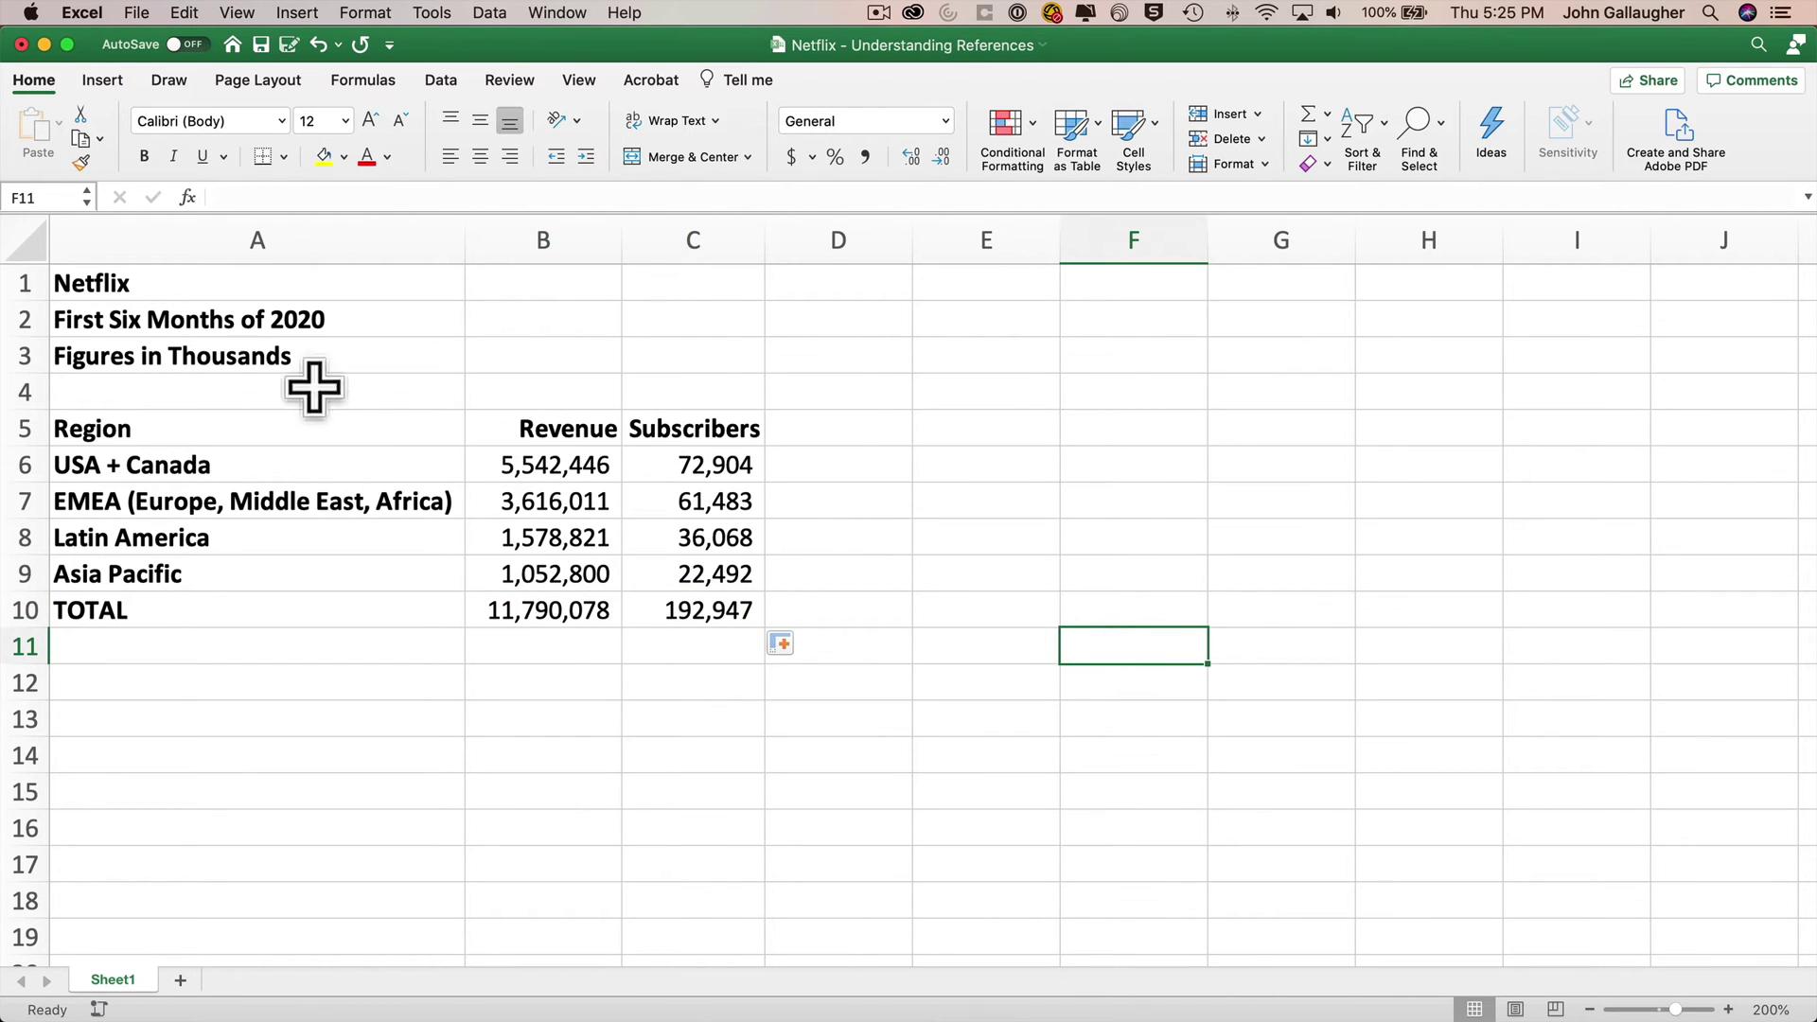
{"action": "left_click", "coordinate": [203, 286]}
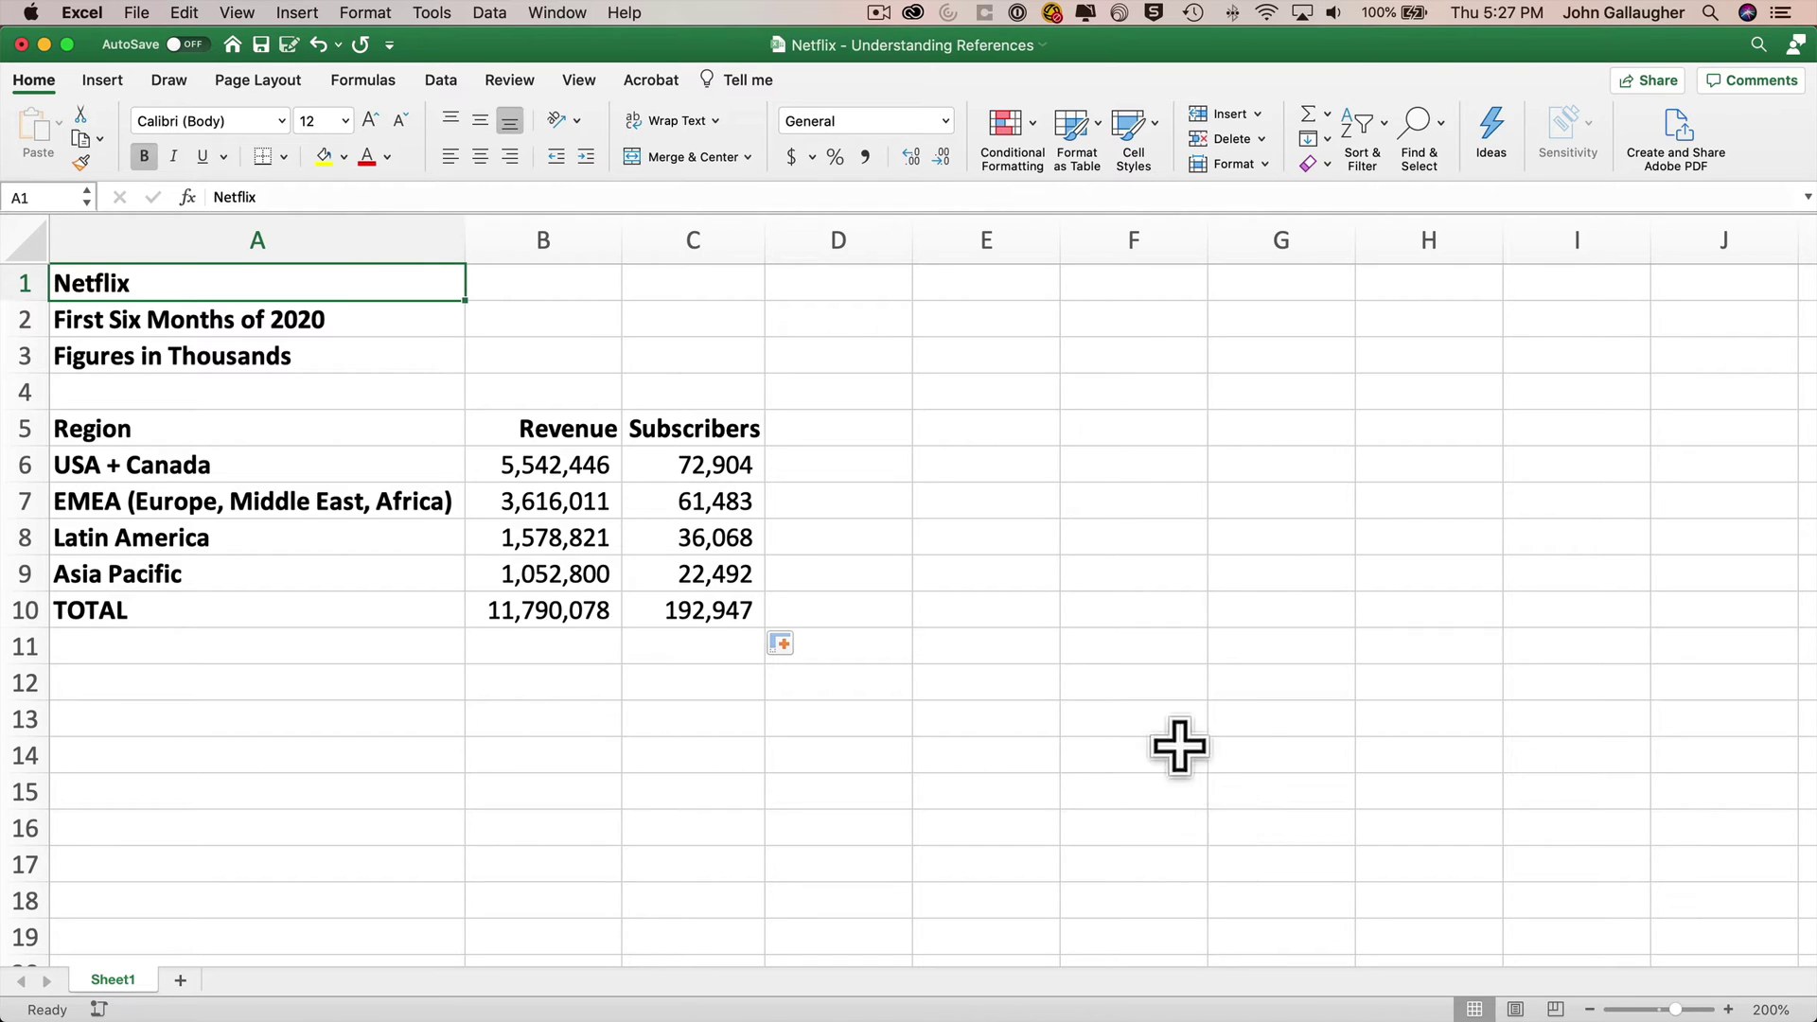
Insert a new column C before Subscribers with the heading %
{"action": "left_click", "coordinate": [701, 239]}
{"action": "right_click", "coordinate": [702, 236]}
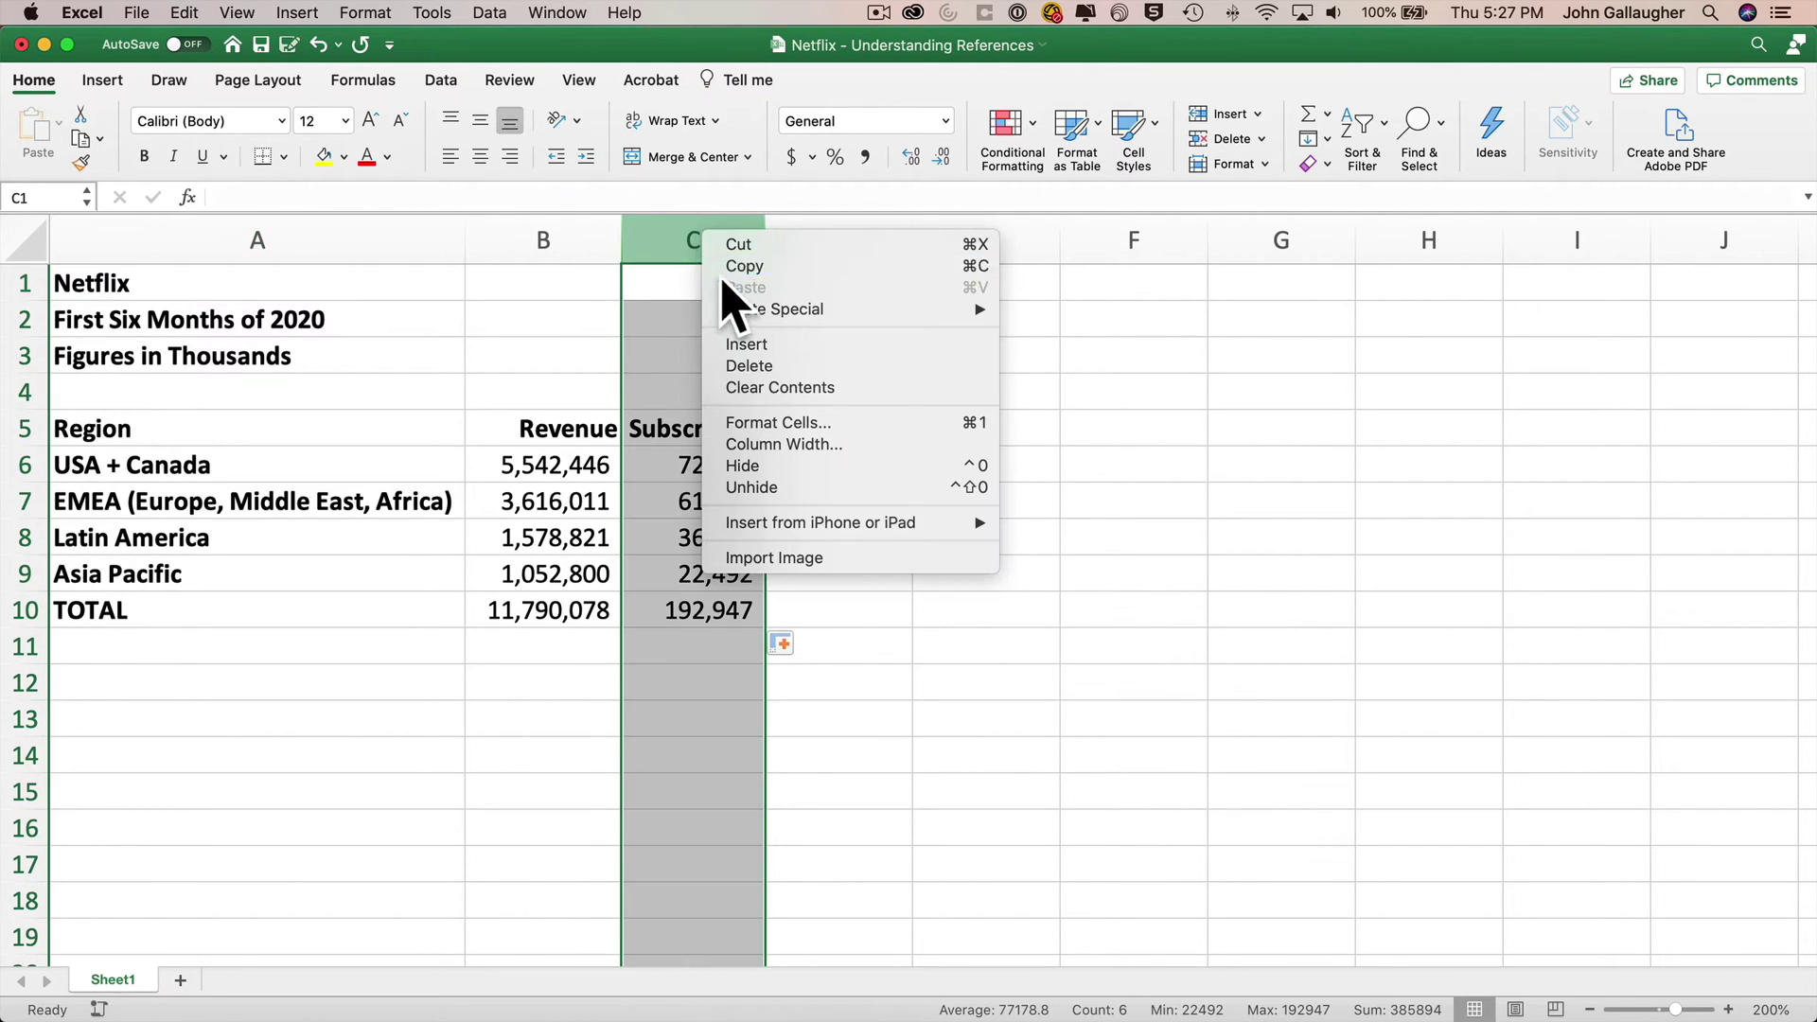
{"action": "left_click", "coordinate": [764, 345]}
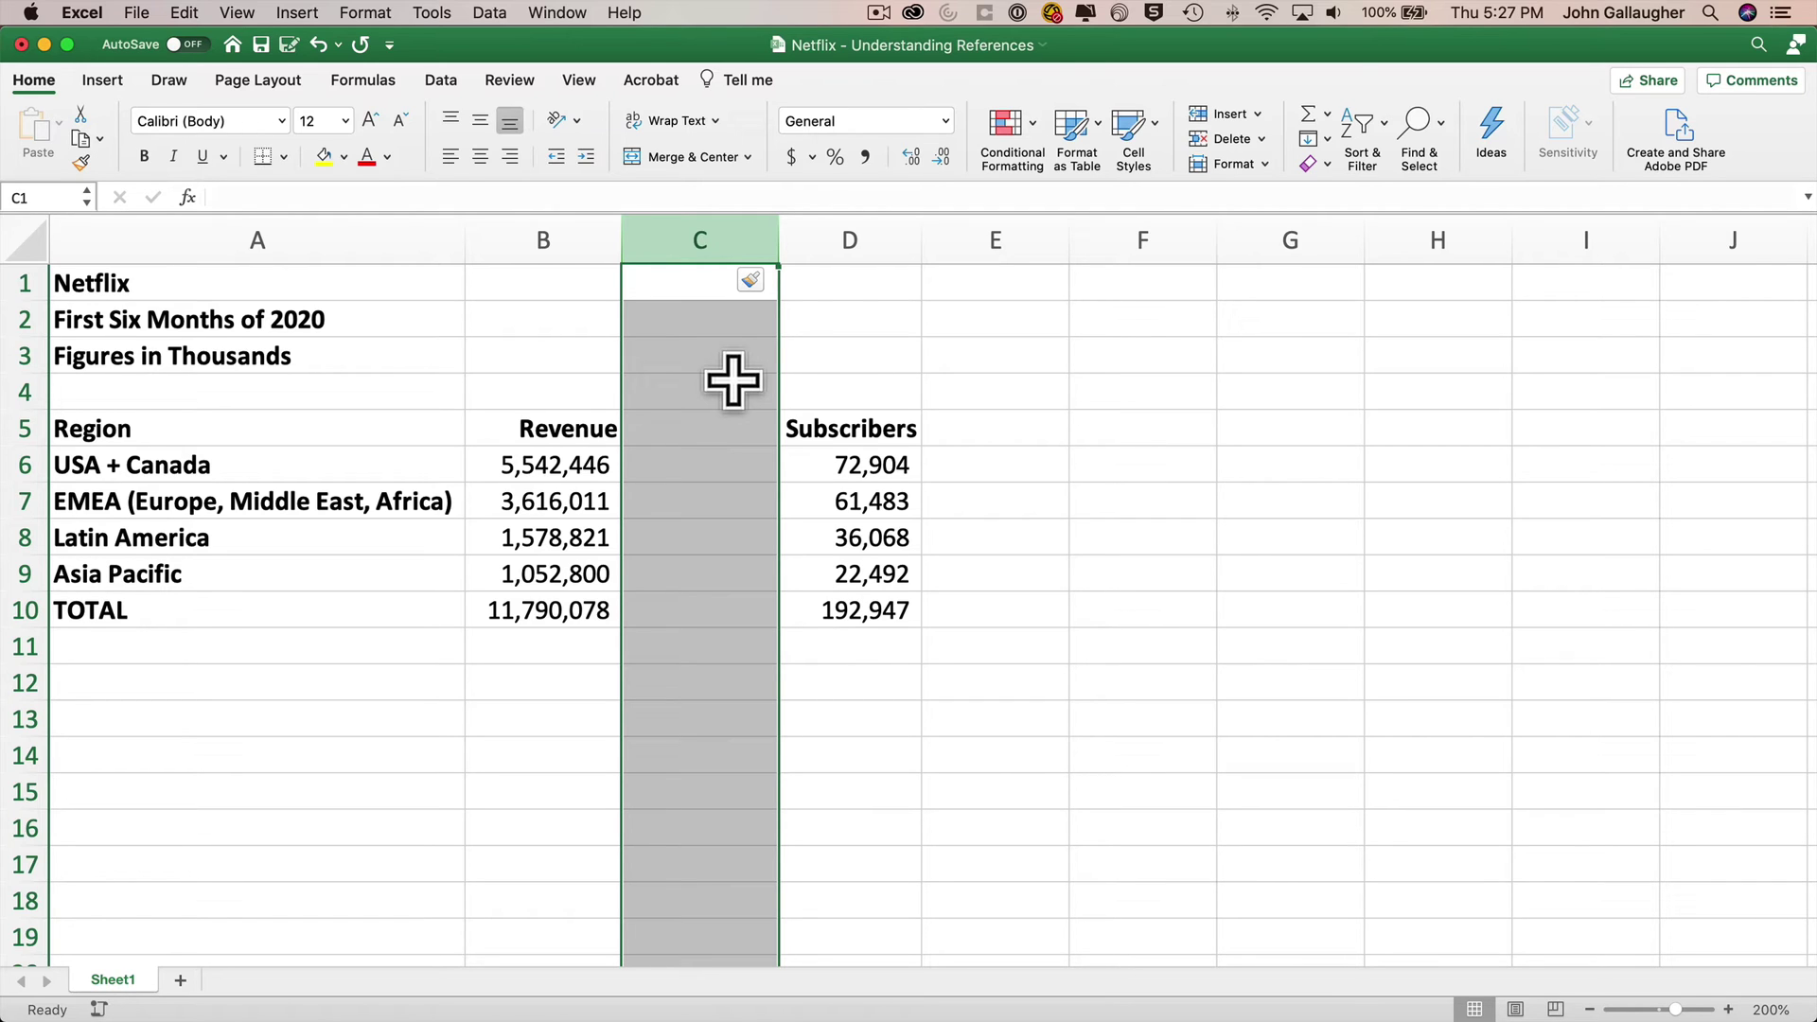
{"action": "left_click", "coordinate": [700, 428]}
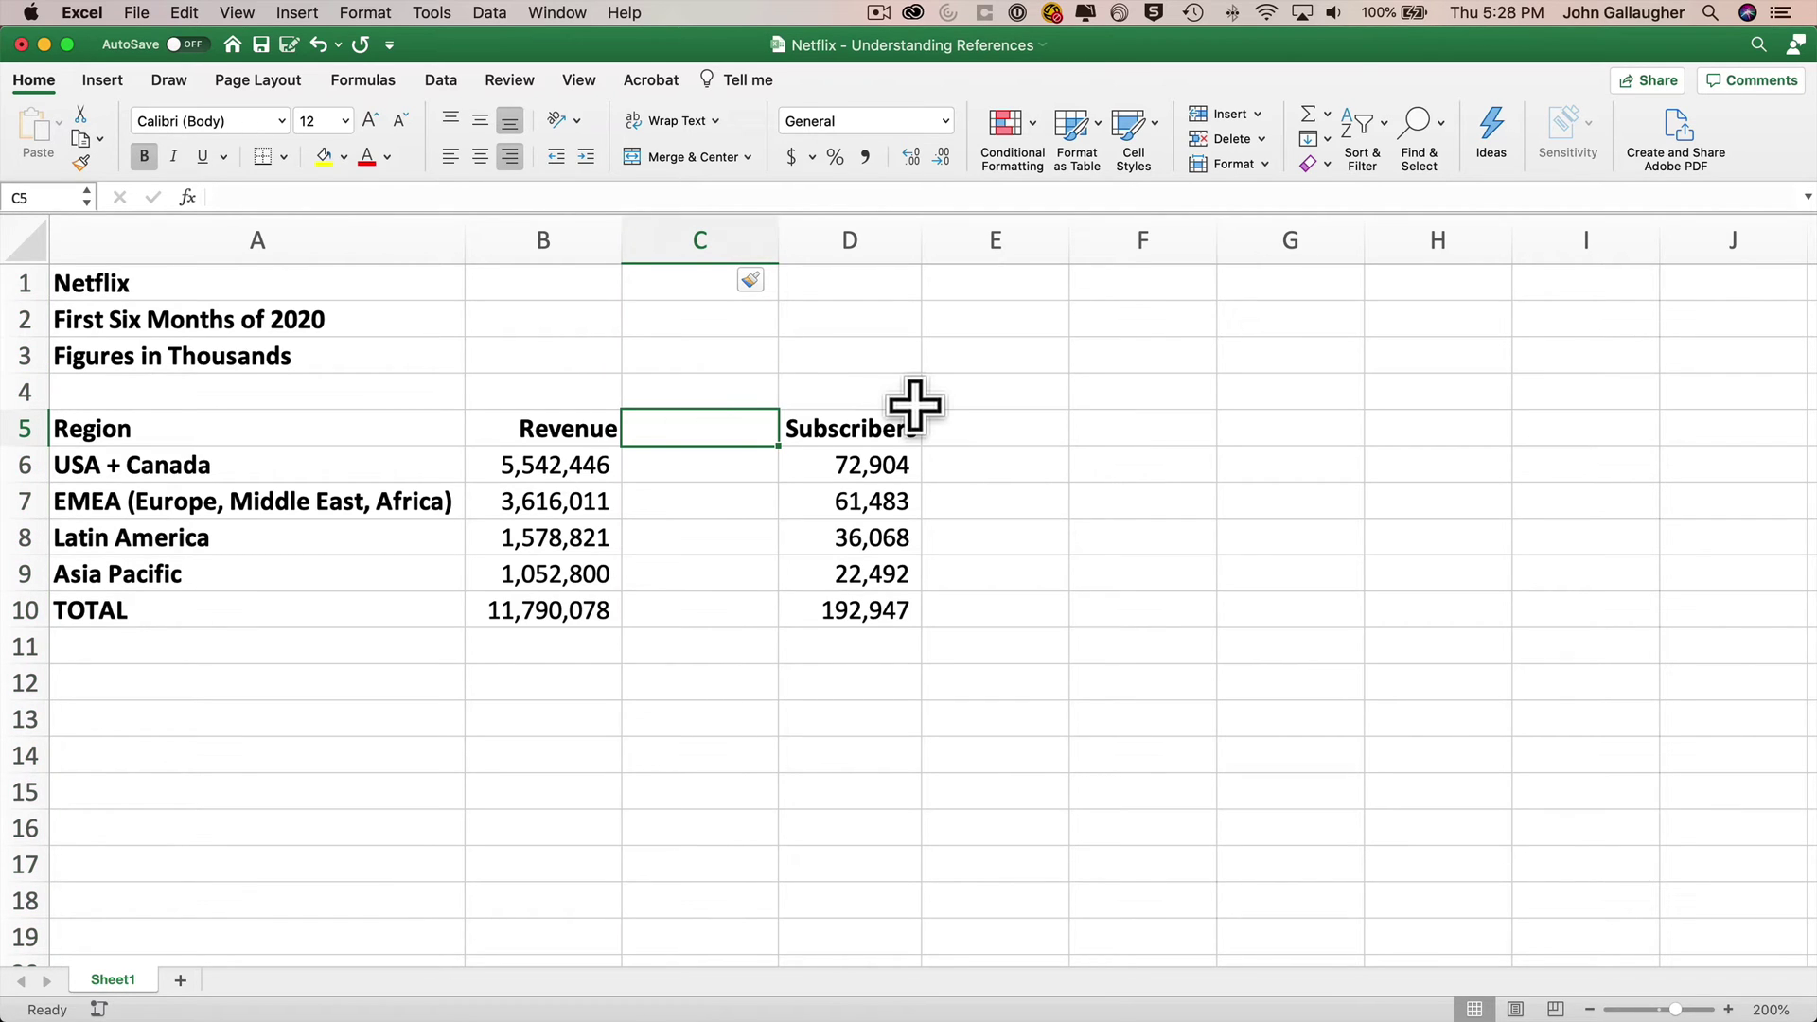
{"action": "type", "text": "%"}
{"action": "key", "text": "Return"}
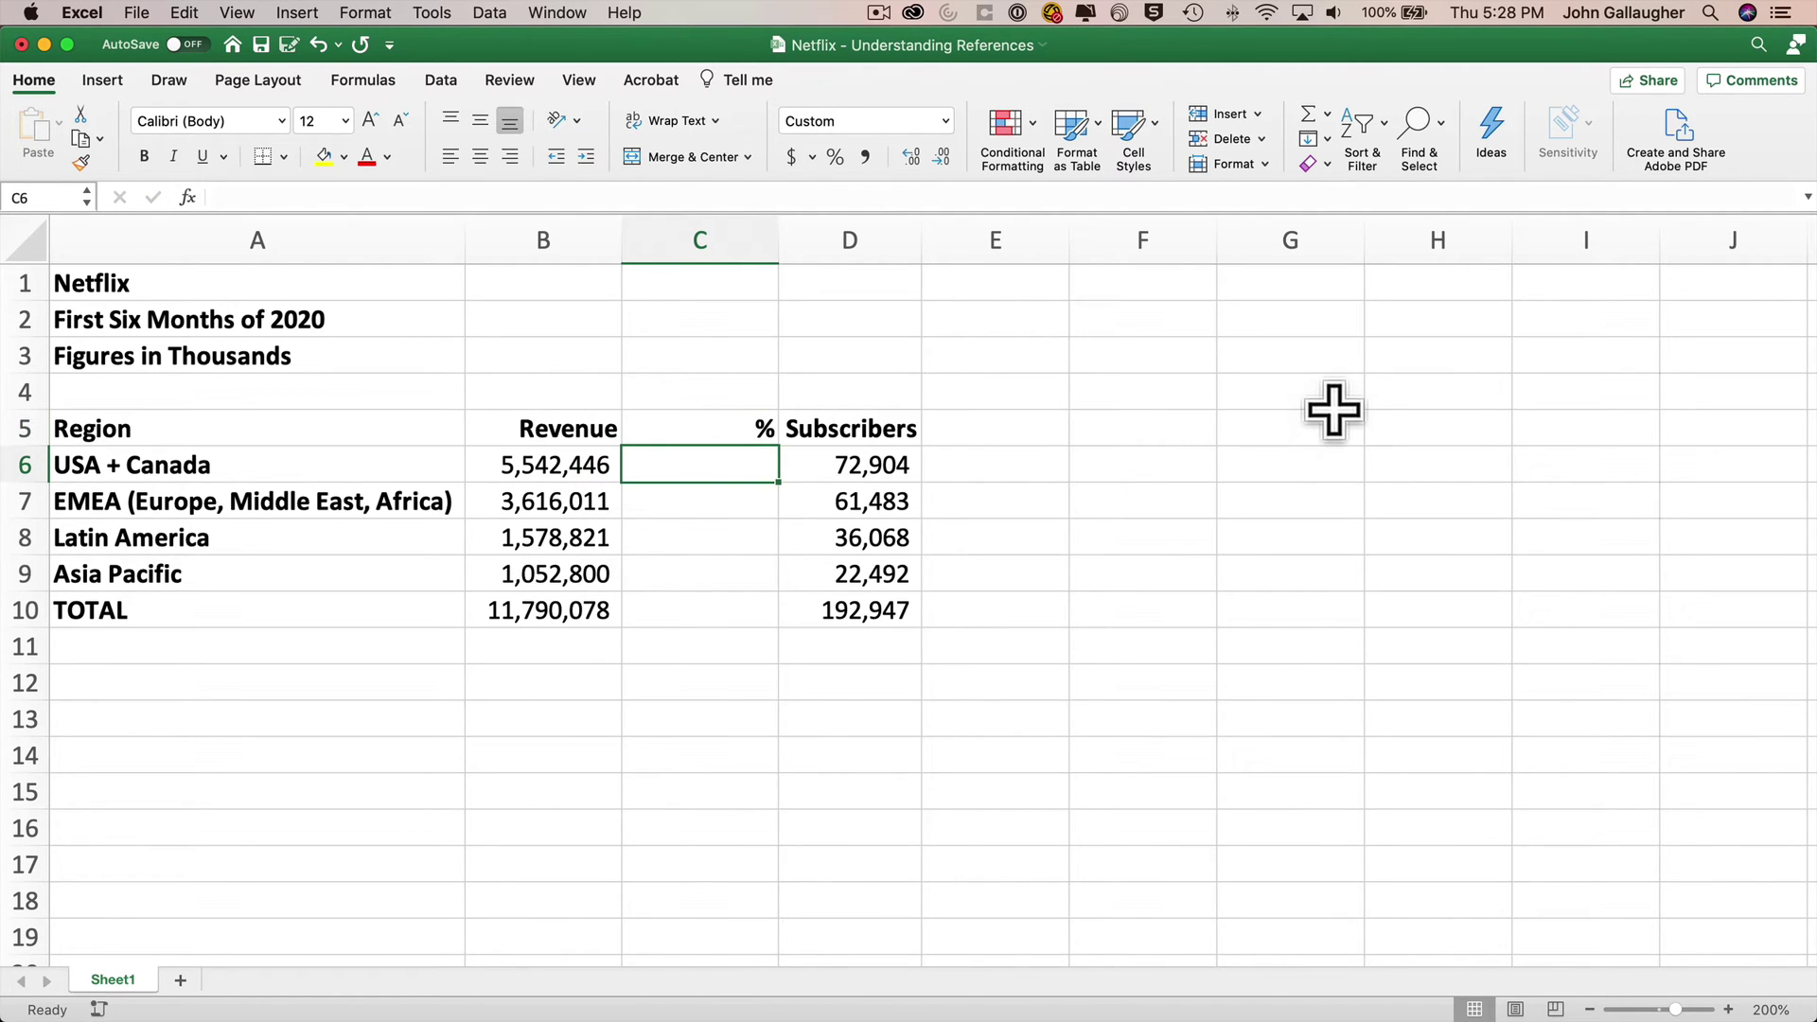
Enter =B6/B10 in C6 to compute USA + Canada's revenue share
{"action": "type", "text": "="}
{"action": "left_click", "coordinate": [596, 459]}
{"action": "type", "text": "/"}
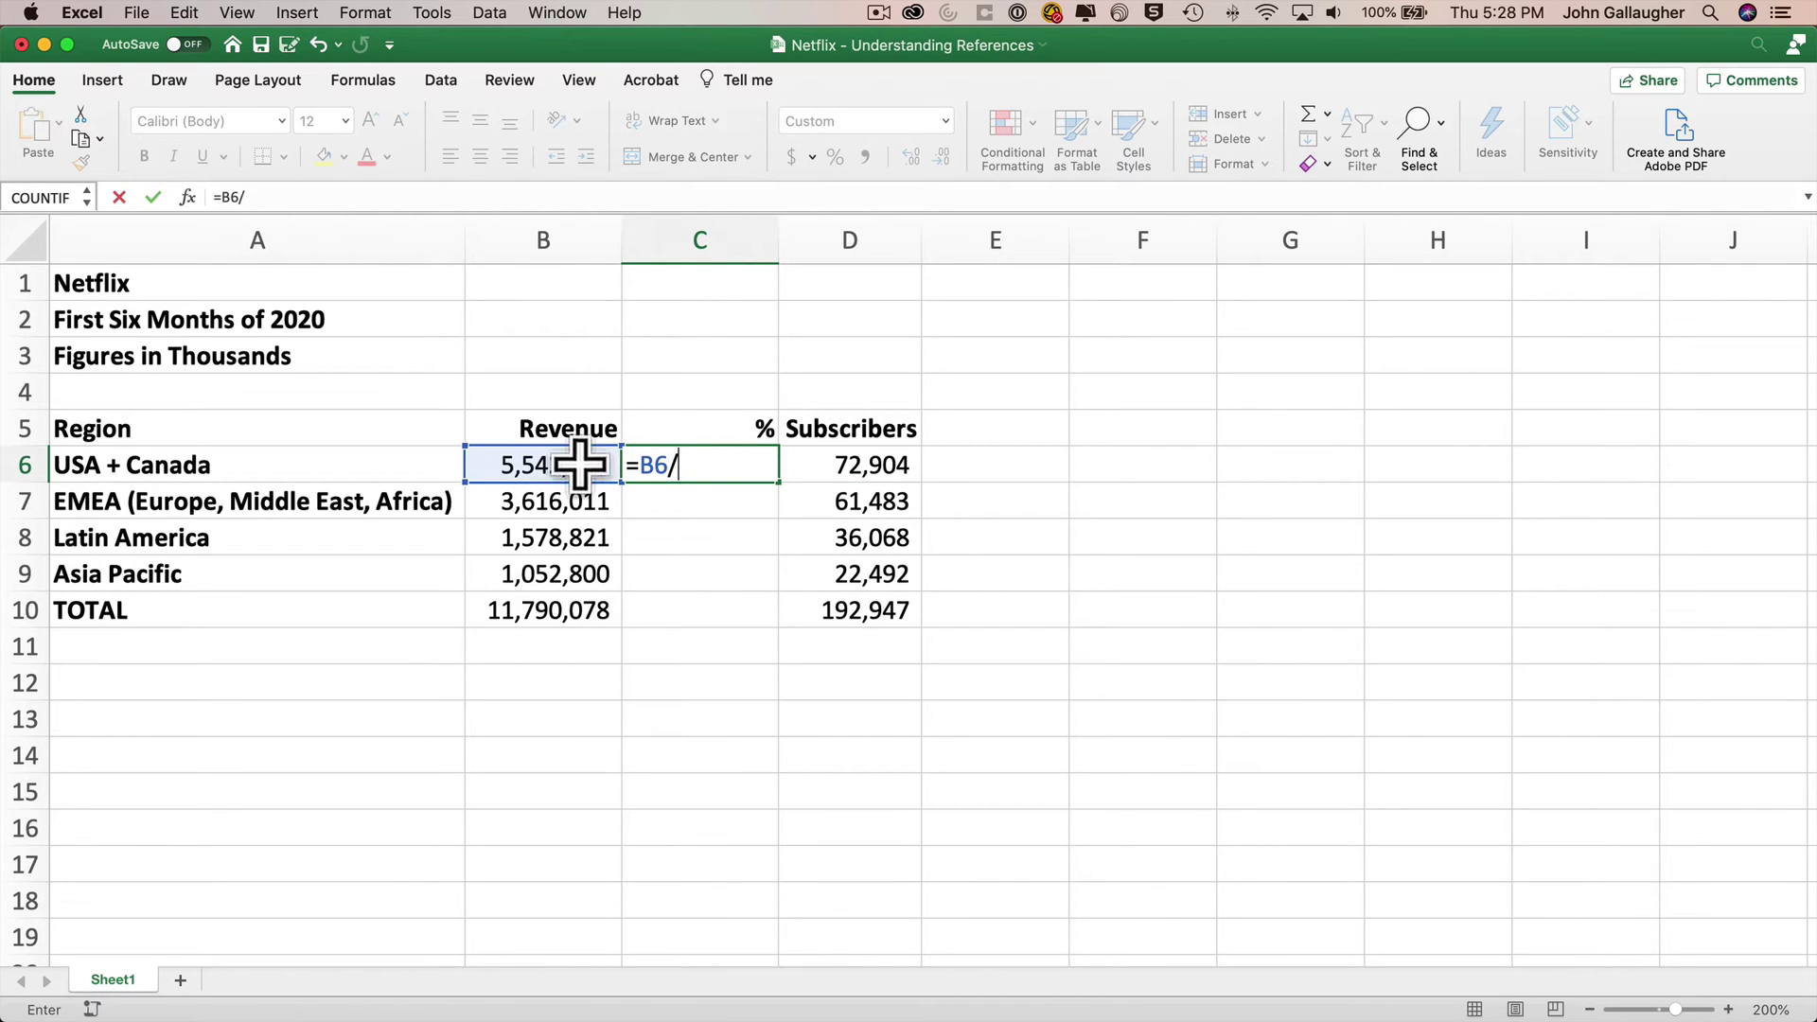
{"action": "left_click", "coordinate": [561, 611]}
{"action": "key", "text": "Return"}
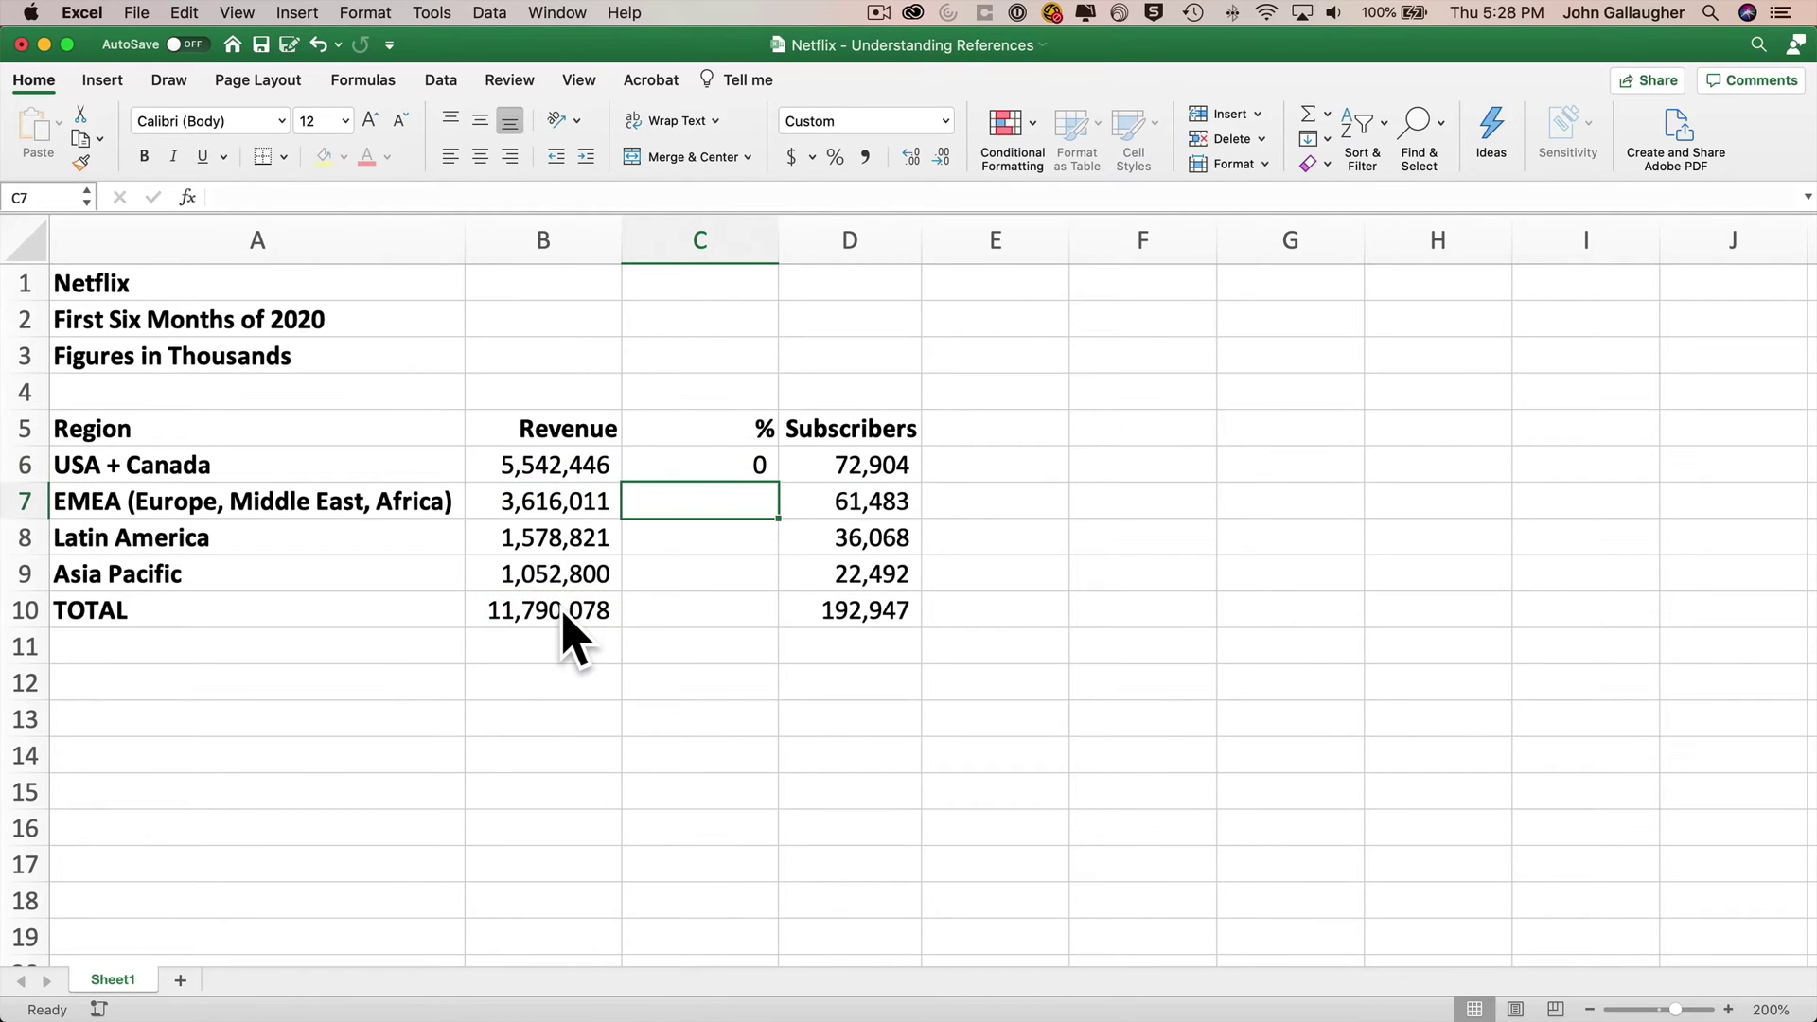
Format C6 with Percent Style and one decimal place so it reads 47.0%
{"action": "left_click", "coordinate": [727, 470]}
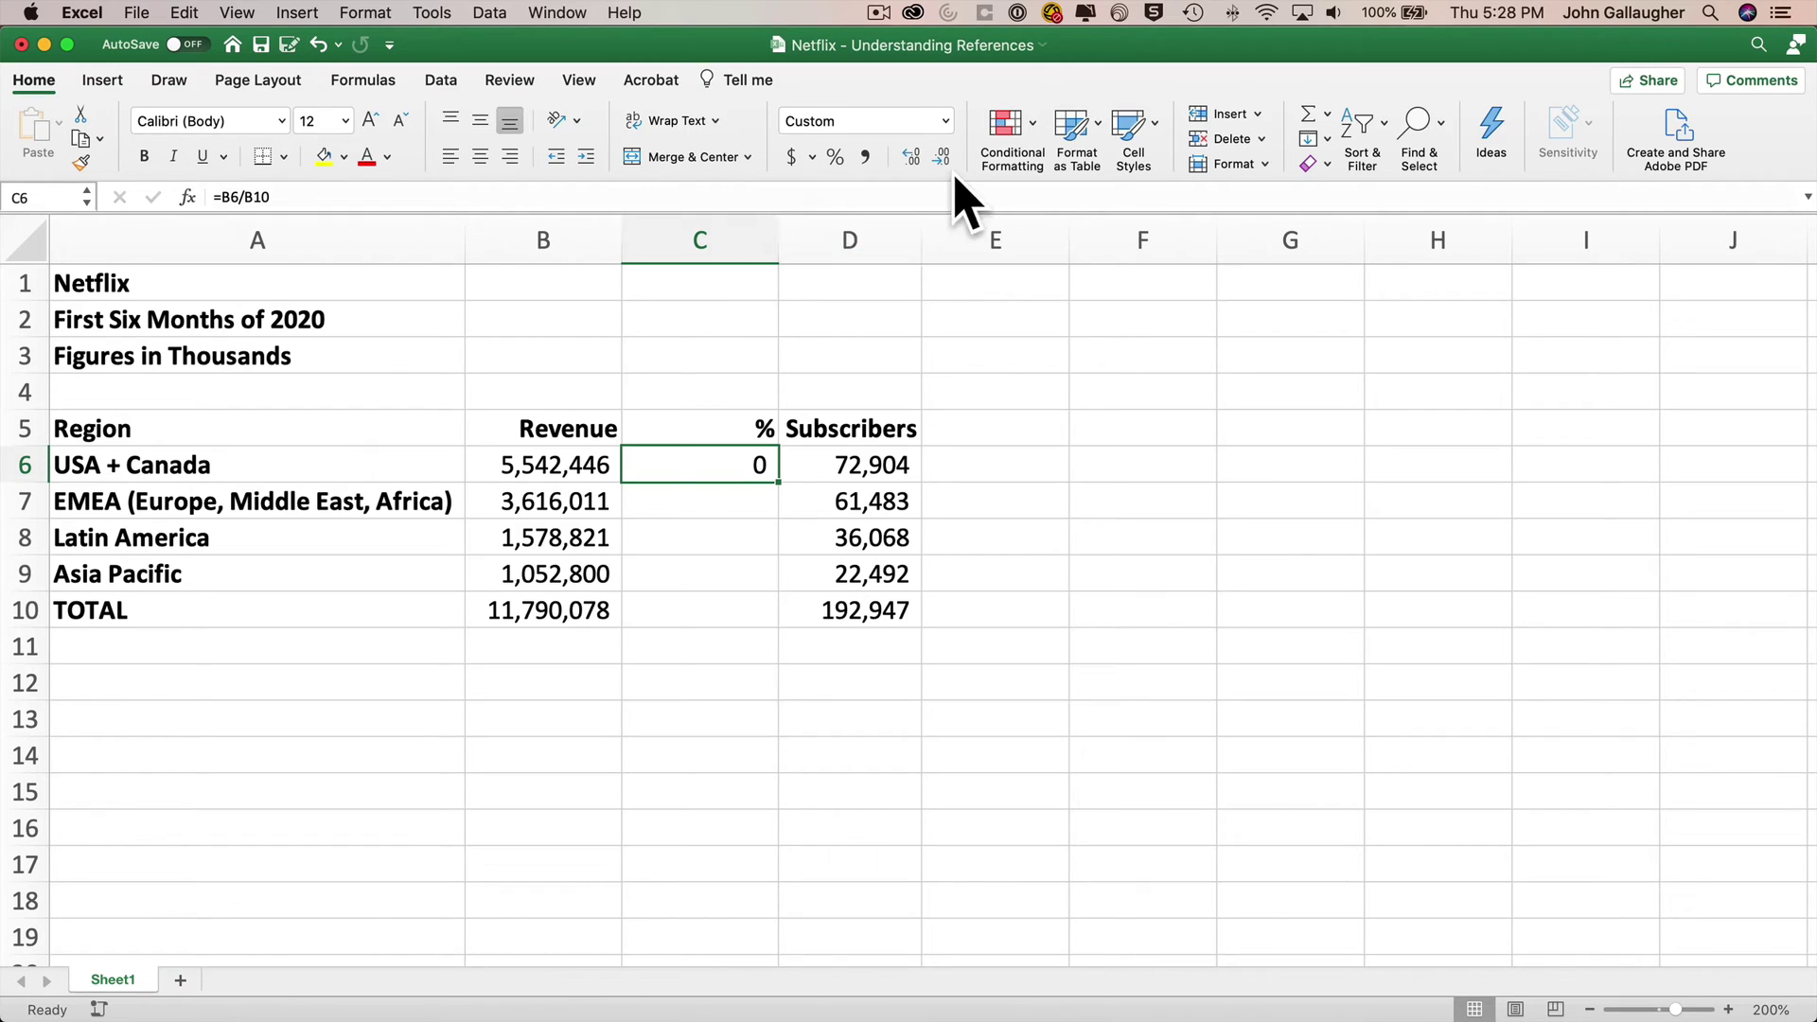
{"action": "left_click", "coordinate": [909, 161]}
{"action": "left_click", "coordinate": [909, 161]}
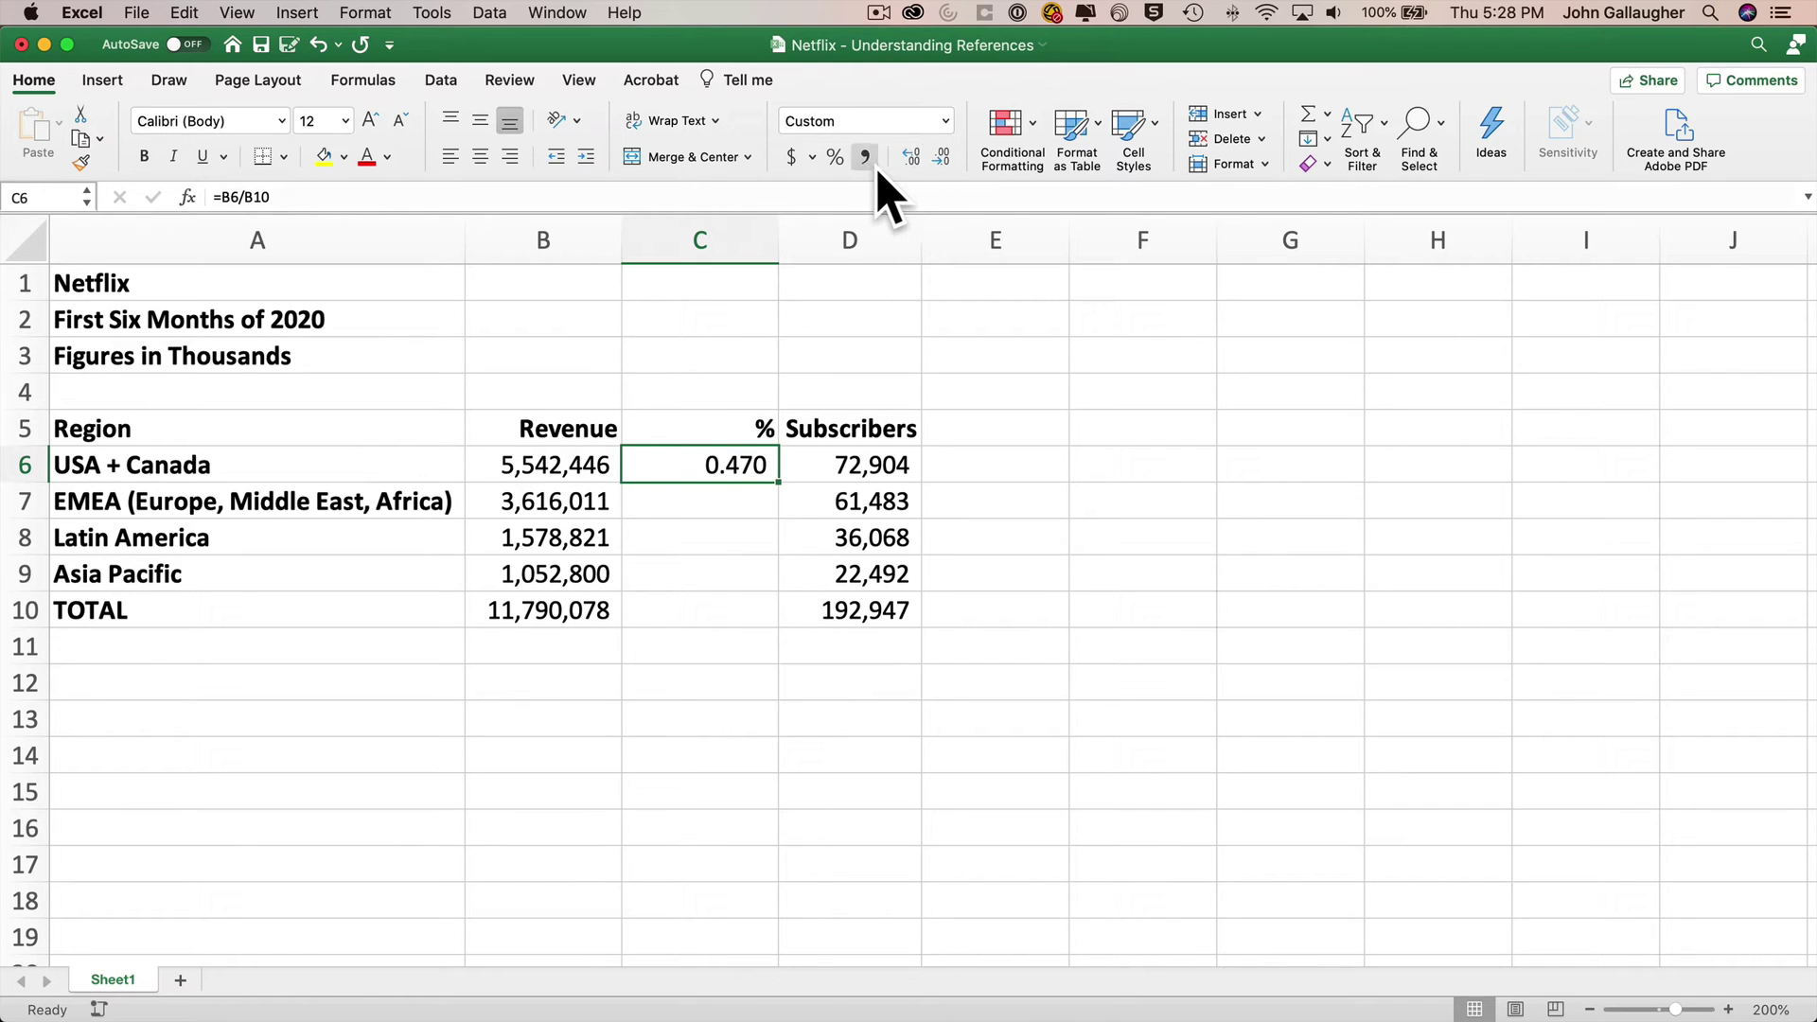
{"action": "left_click", "coordinate": [835, 158]}
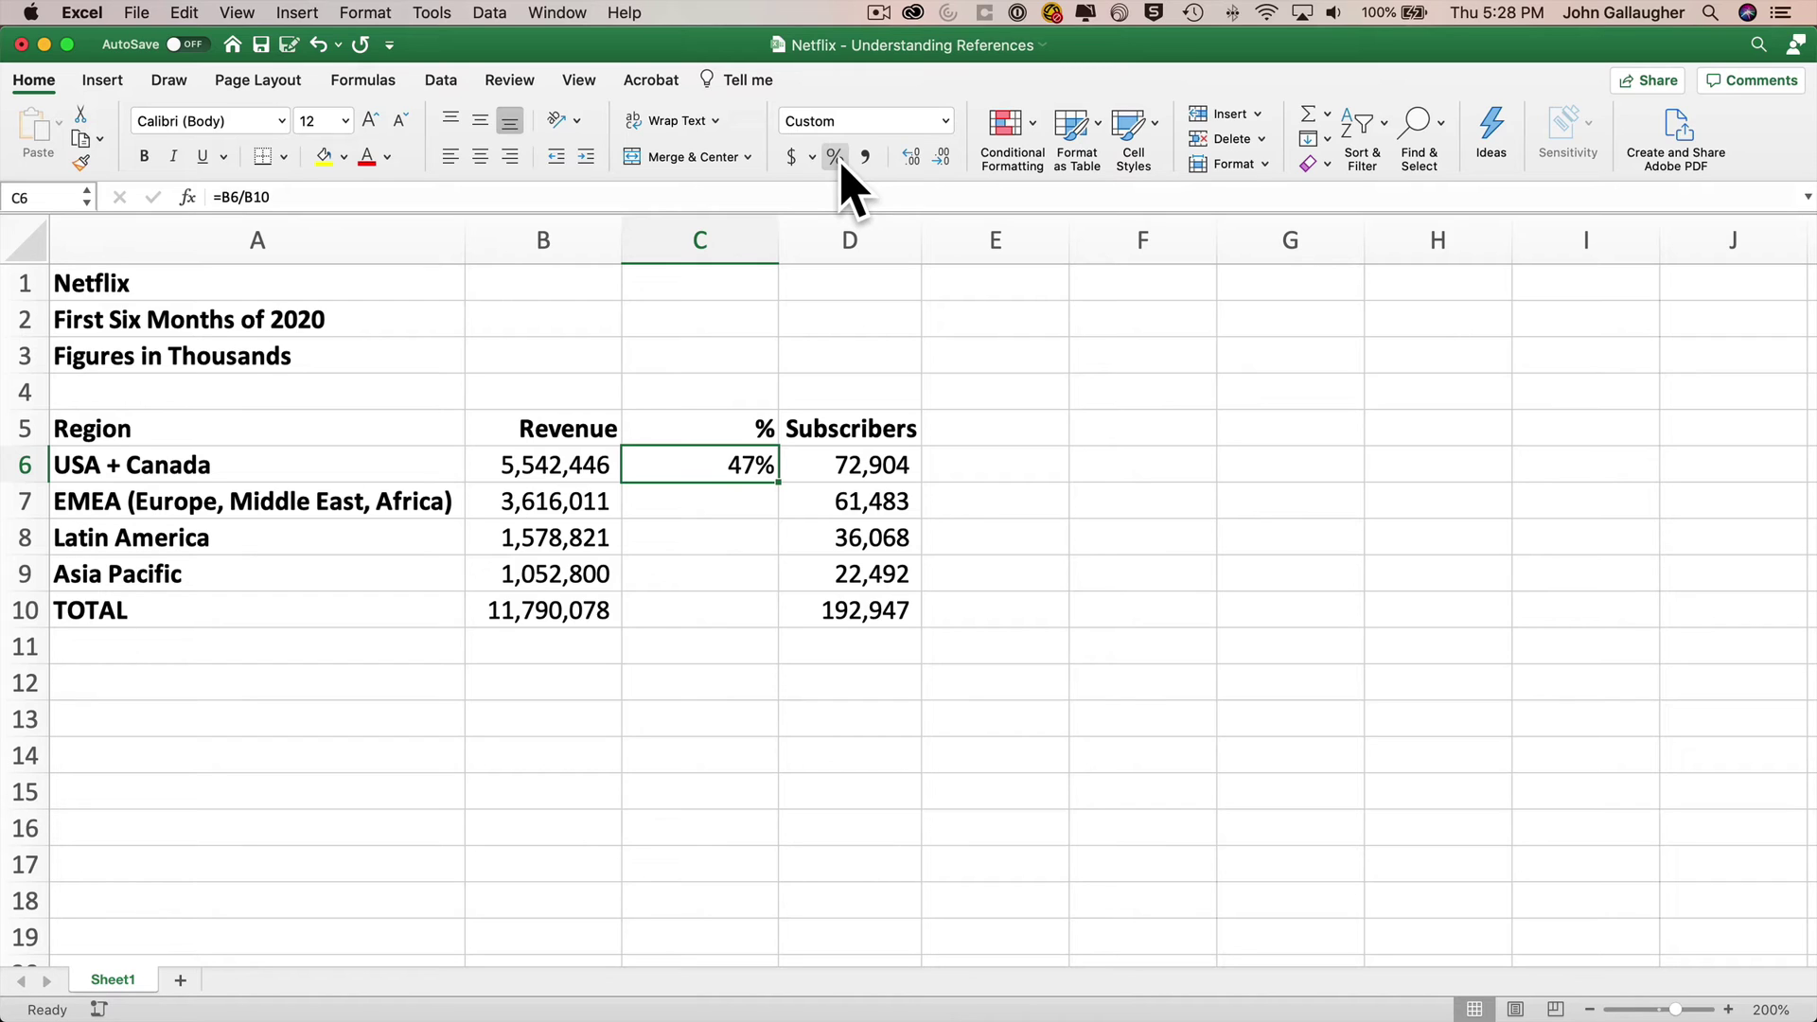
{"action": "left_click", "coordinate": [911, 158]}
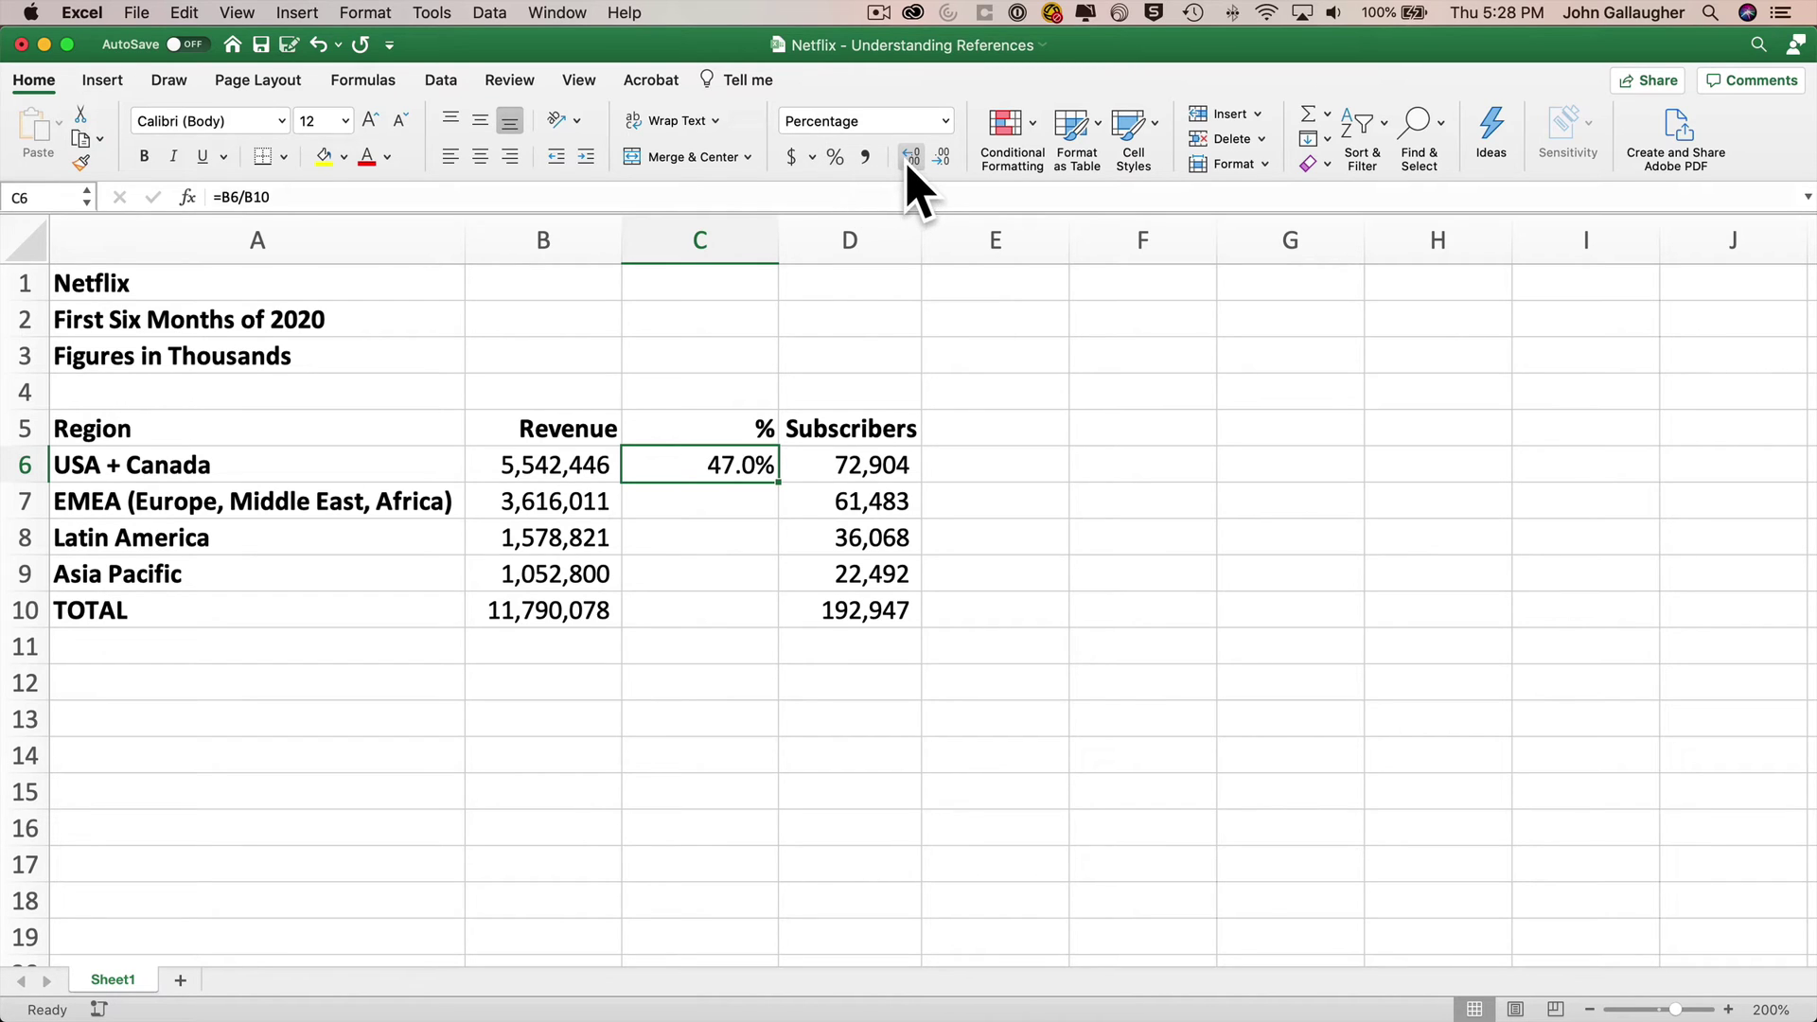
Fill the C6 share formula down to C9 and check each formula, ending at =B9/B13
{"action": "double_click", "coordinate": [778, 483]}
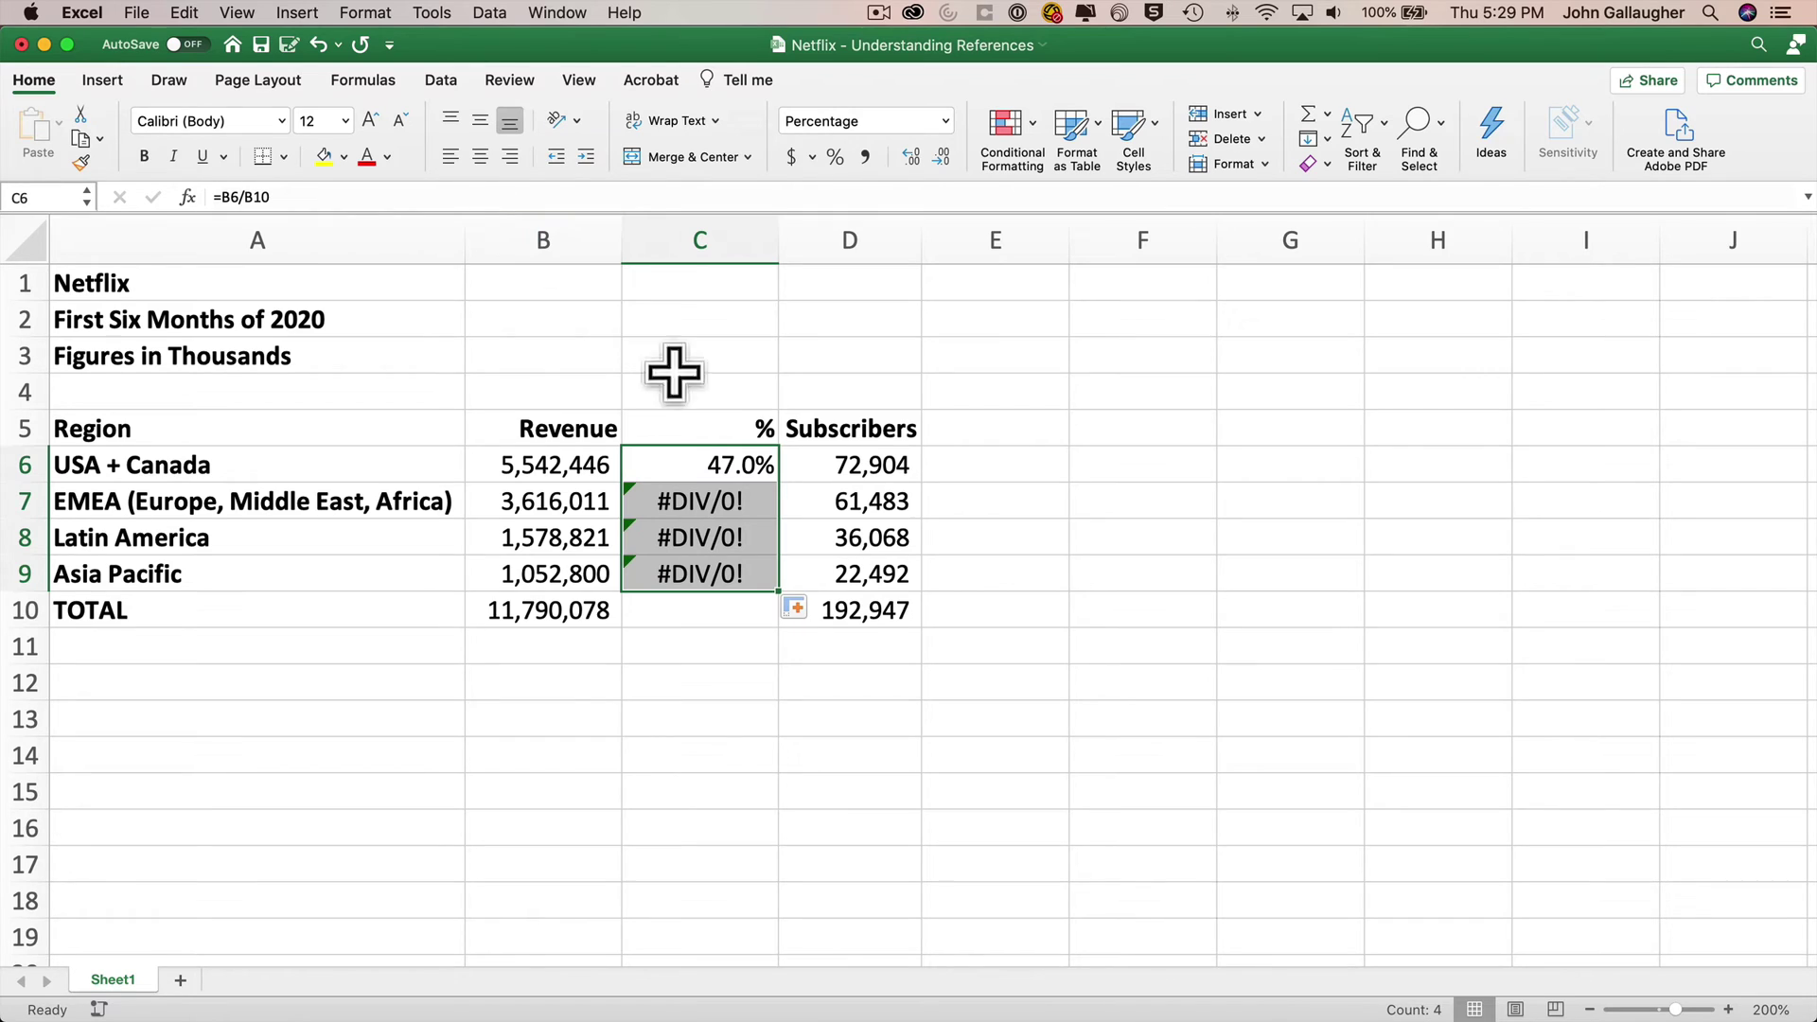
{"action": "double_click", "coordinate": [724, 465]}
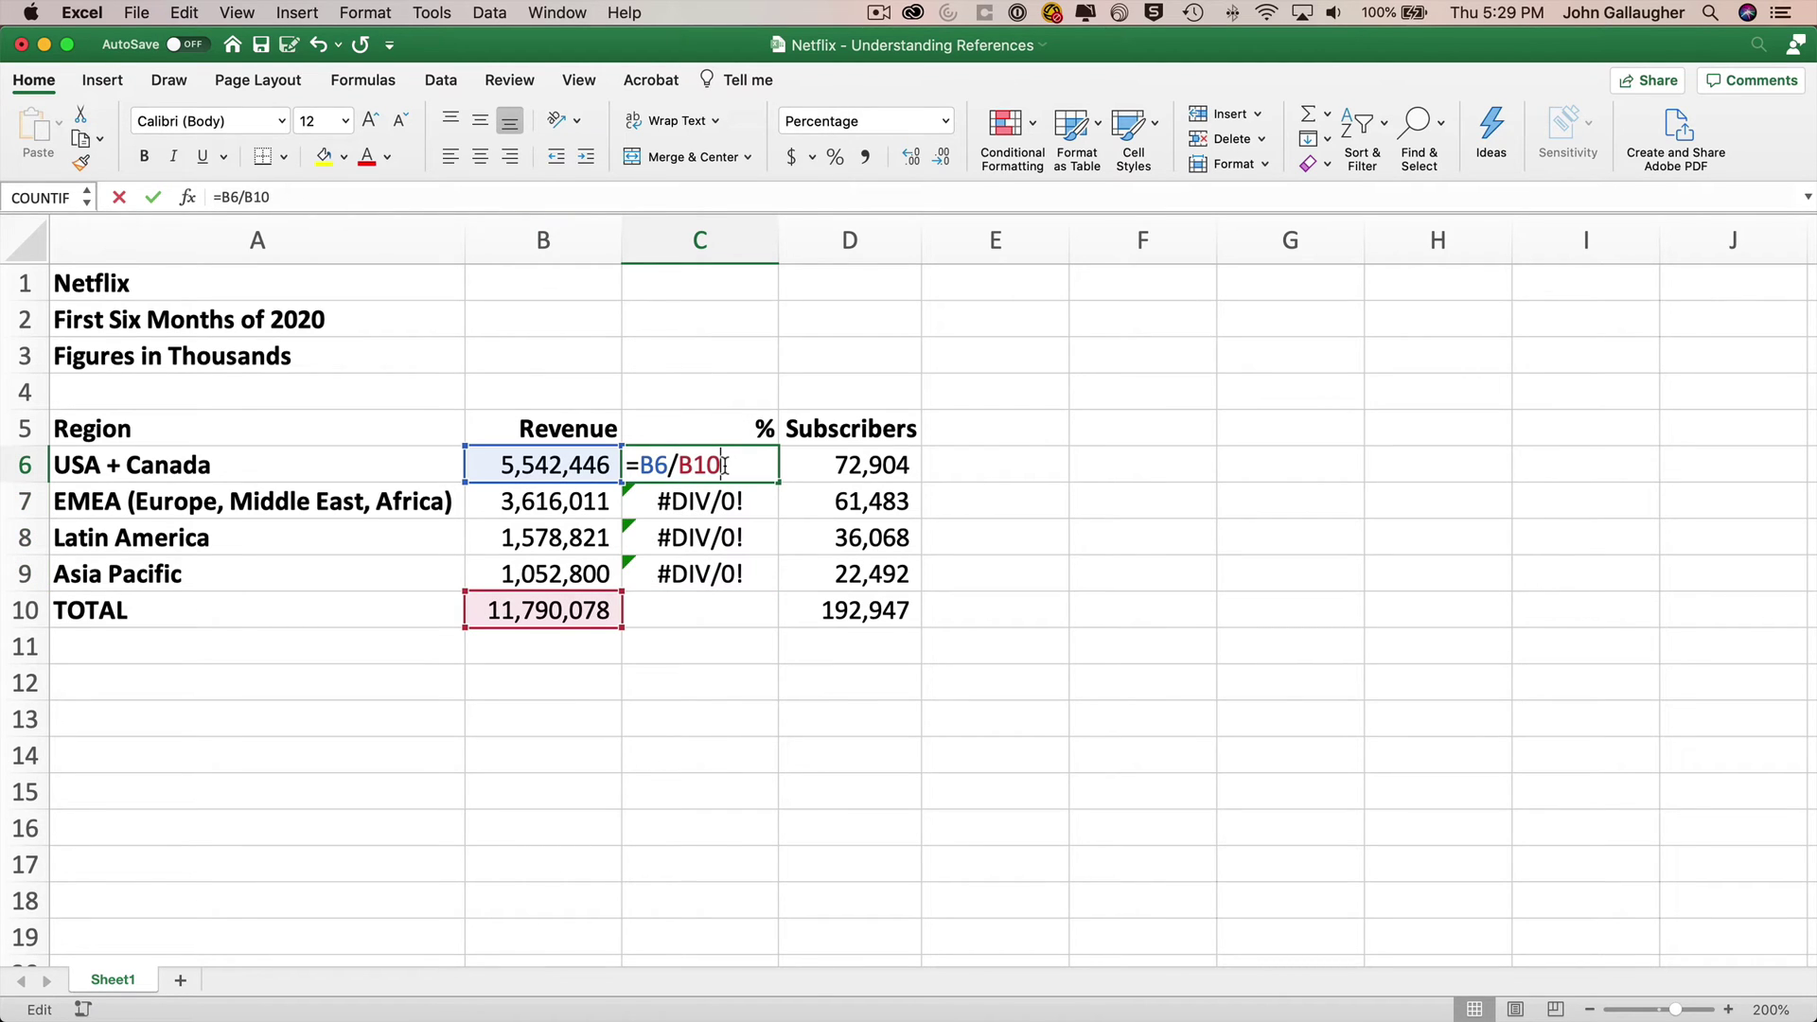
{"action": "double_click", "coordinate": [766, 519]}
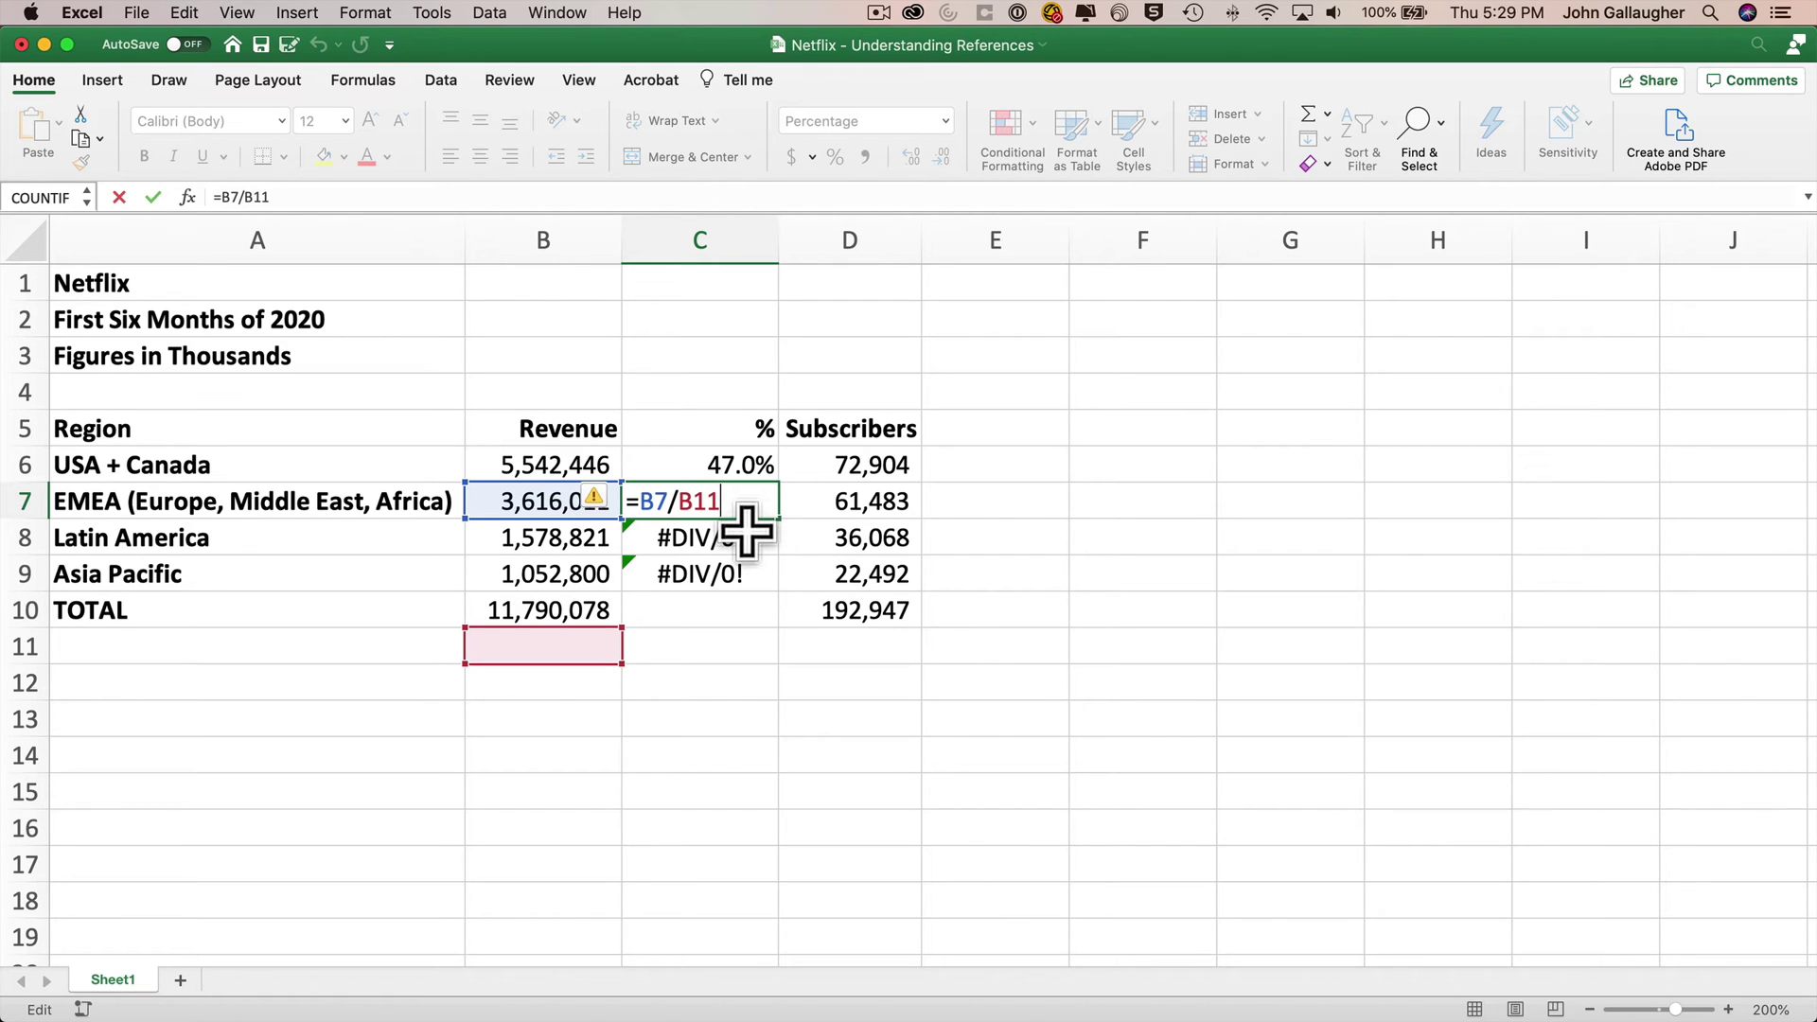
{"action": "double_click", "coordinate": [748, 536]}
{"action": "double_click", "coordinate": [748, 573]}
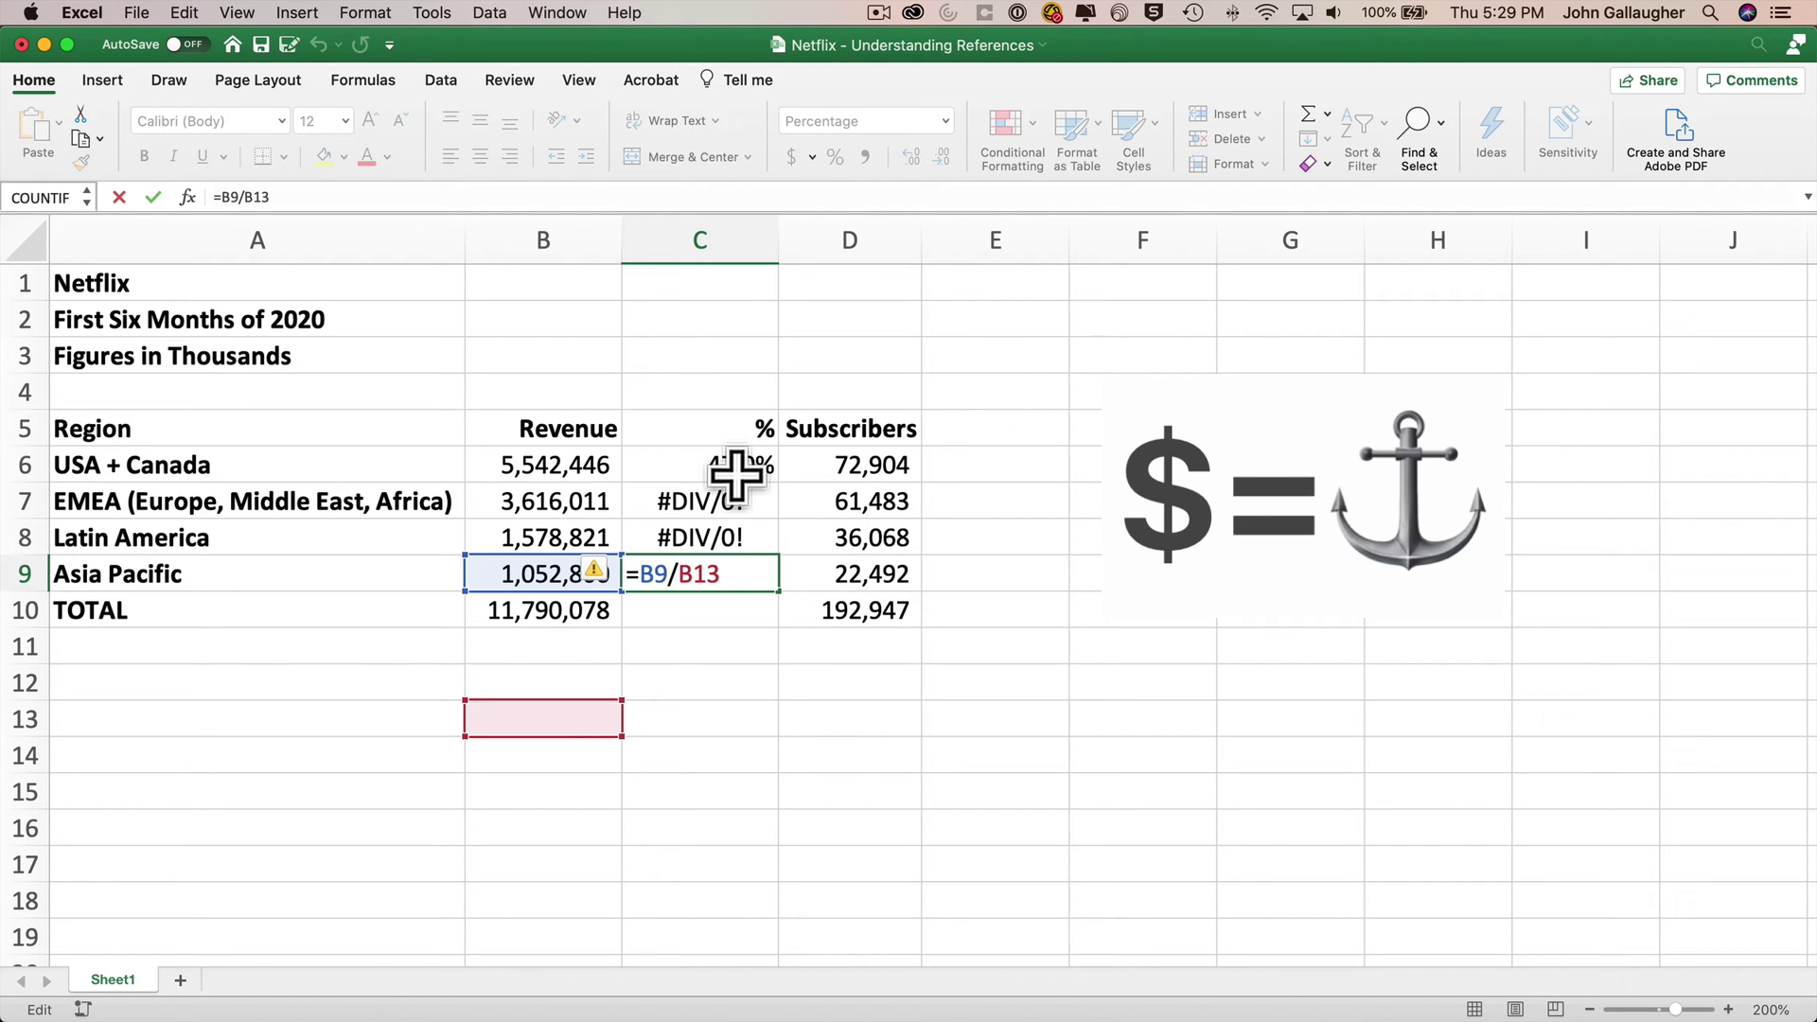
Make C6's total reference absolute so the formula reads =B6/$B$10
{"action": "key", "text": "Escape"}
{"action": "left_click", "coordinate": [738, 464]}
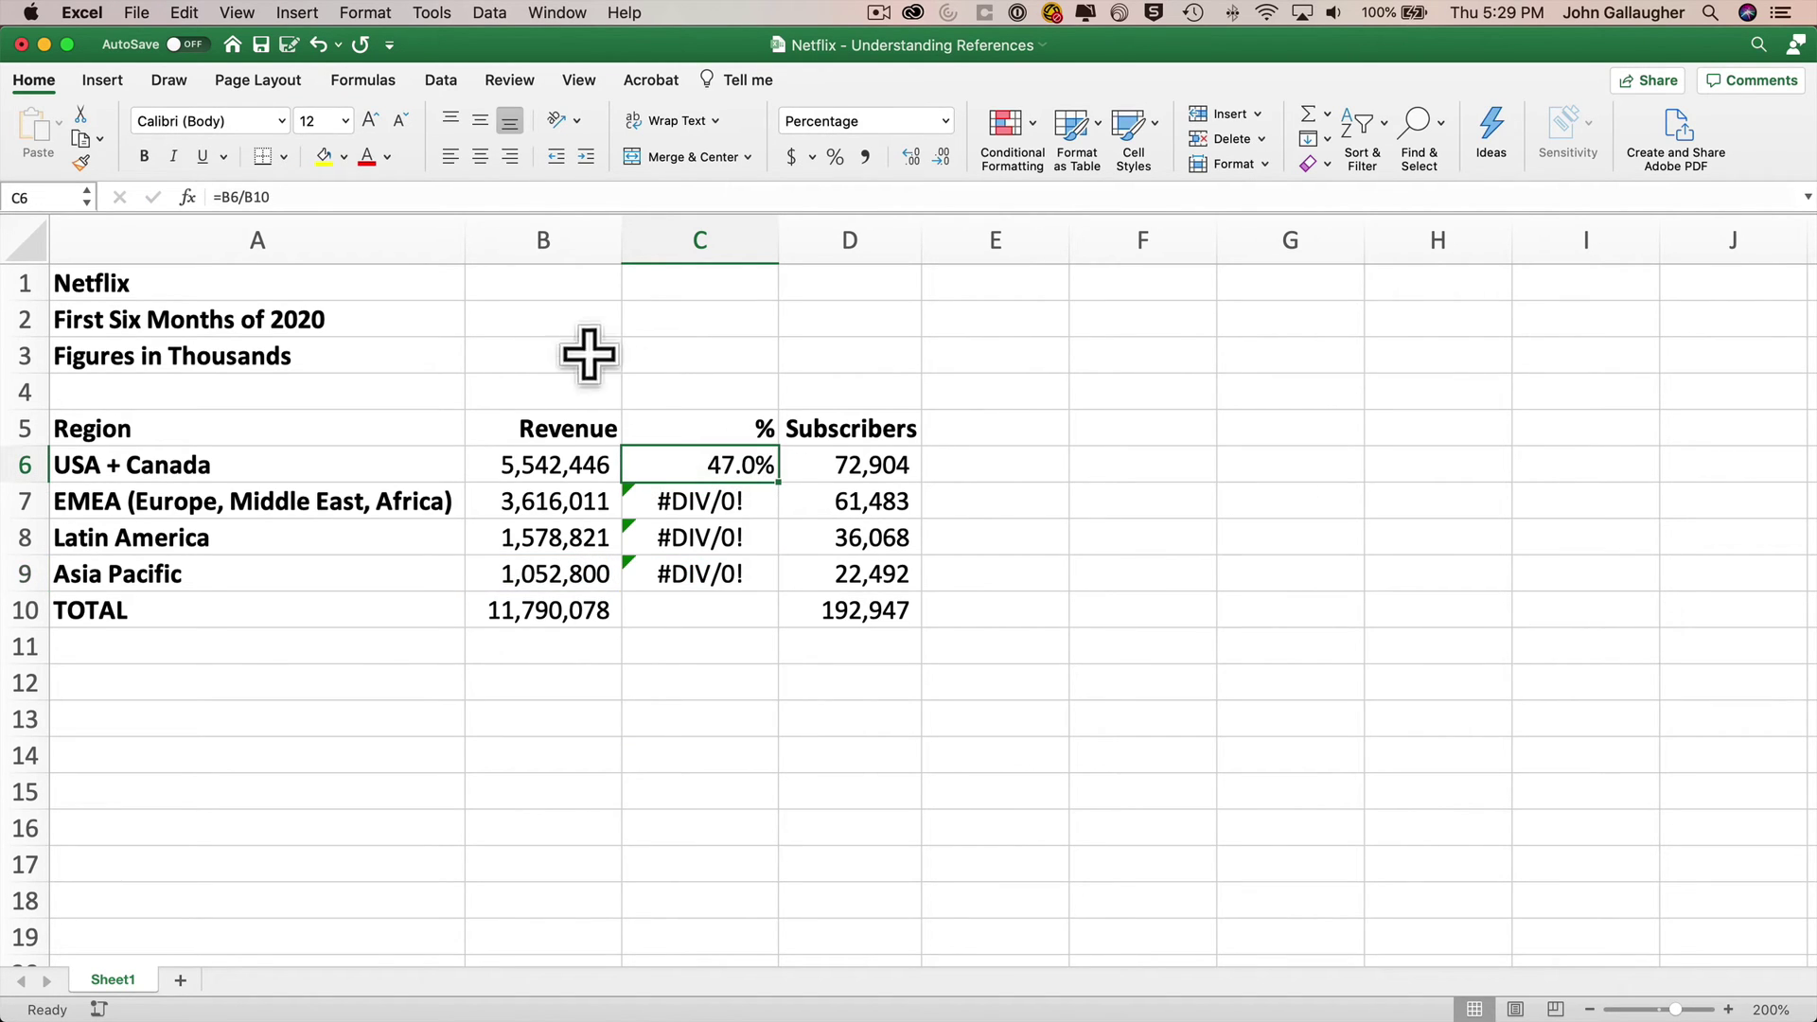
{"action": "left_click", "coordinate": [350, 197]}
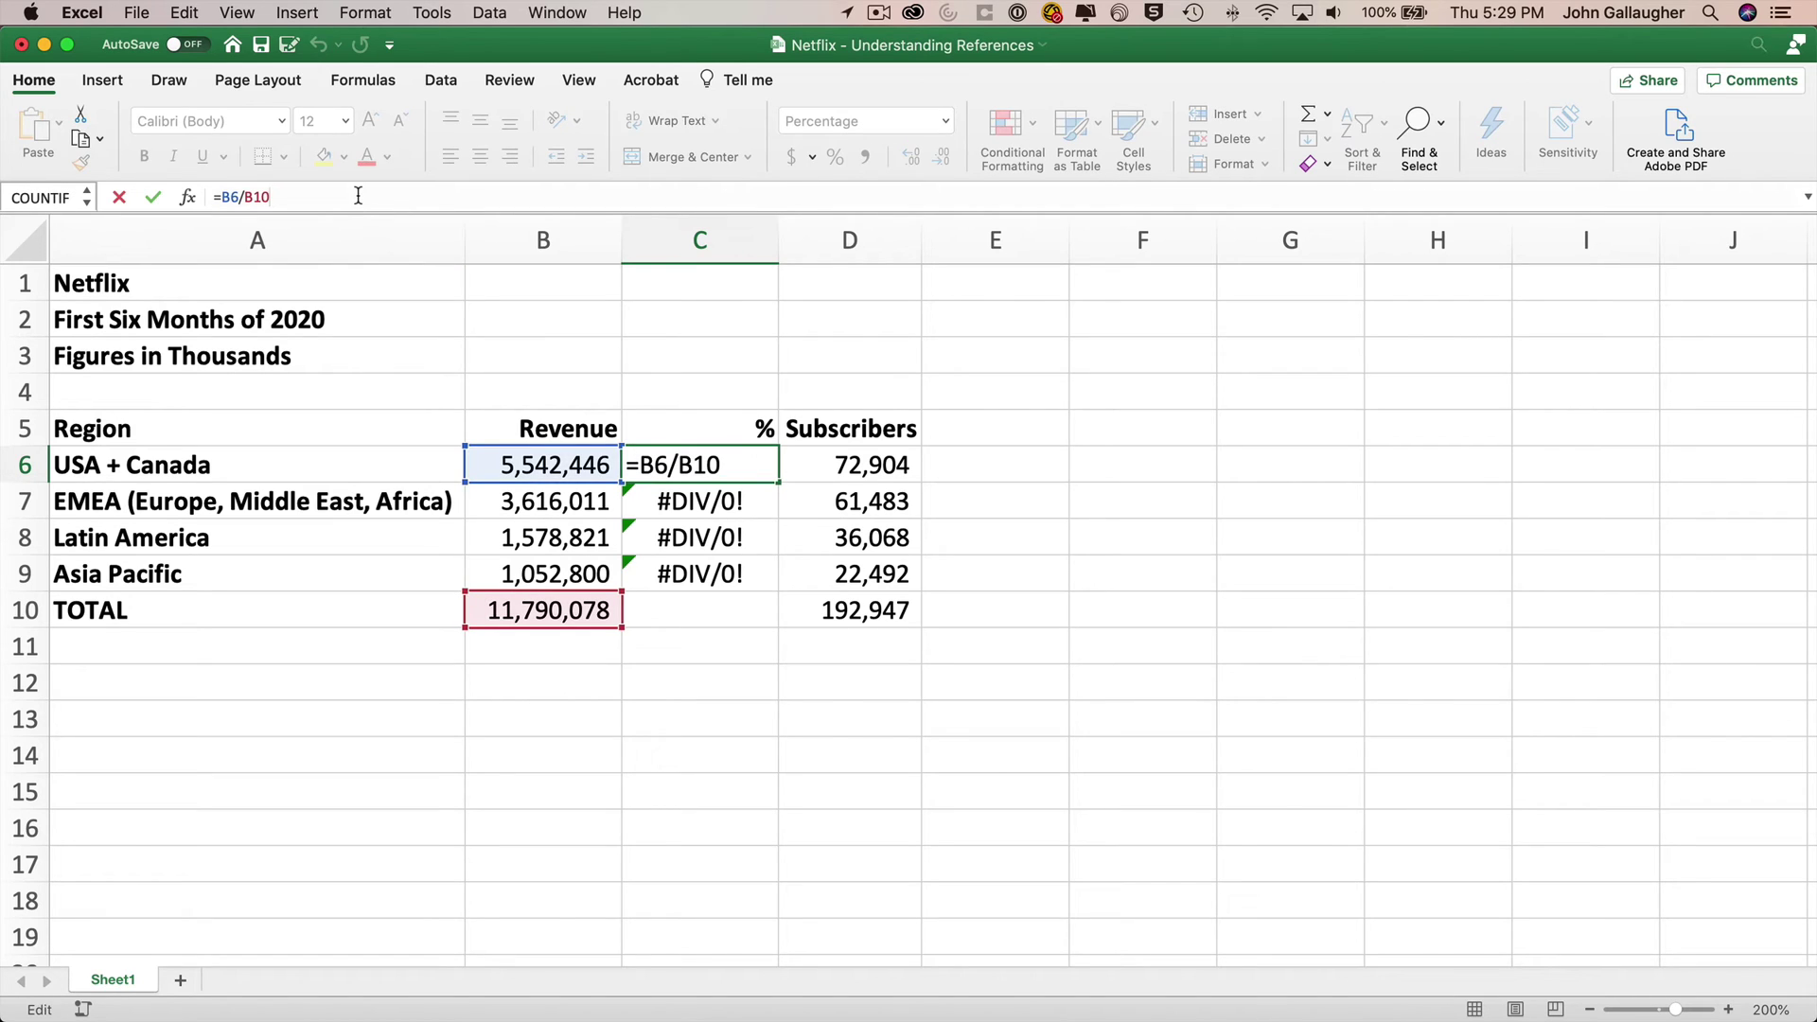
{"action": "key", "text": "Left"}
{"action": "key", "text": "Left"}
{"action": "key", "text": "Left"}
{"action": "type", "text": "$"}
{"action": "key", "text": "Right"}
{"action": "type", "text": "$"}
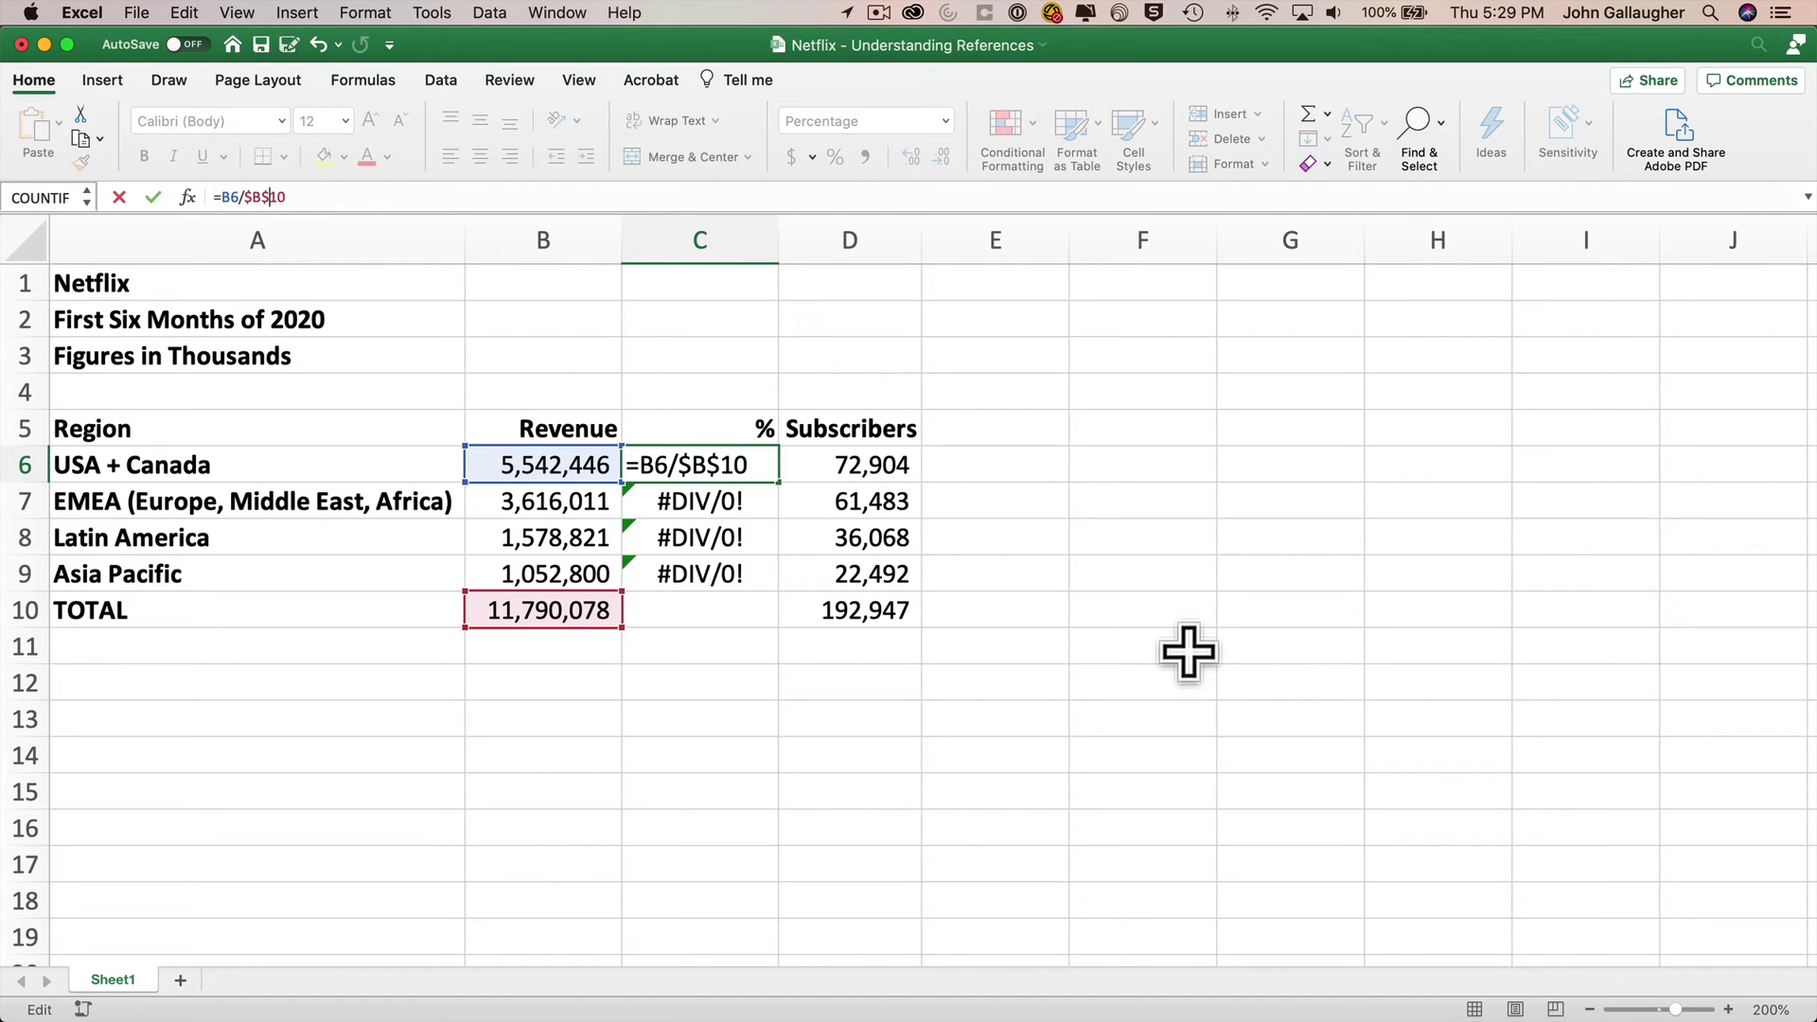
{"action": "key", "text": "Return"}
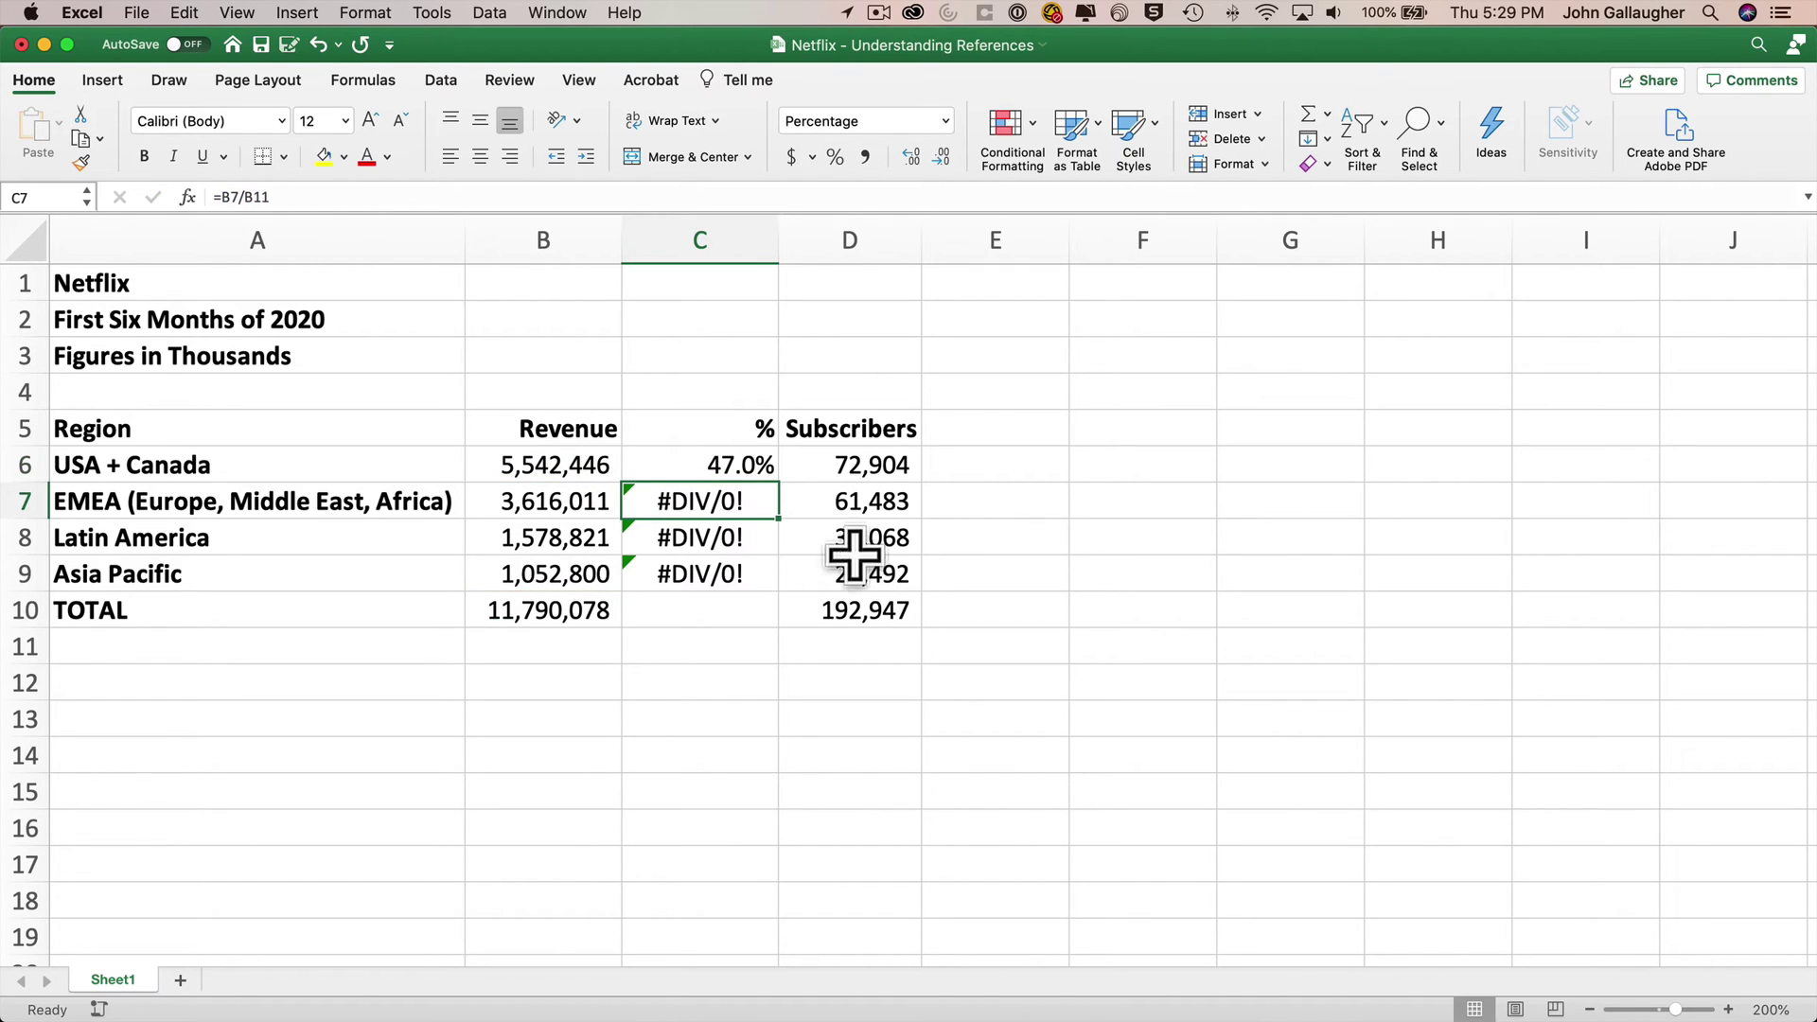
Fill C6's formula down to C9 and check the copied formulas in C7 and C8
{"action": "left_click", "coordinate": [748, 466]}
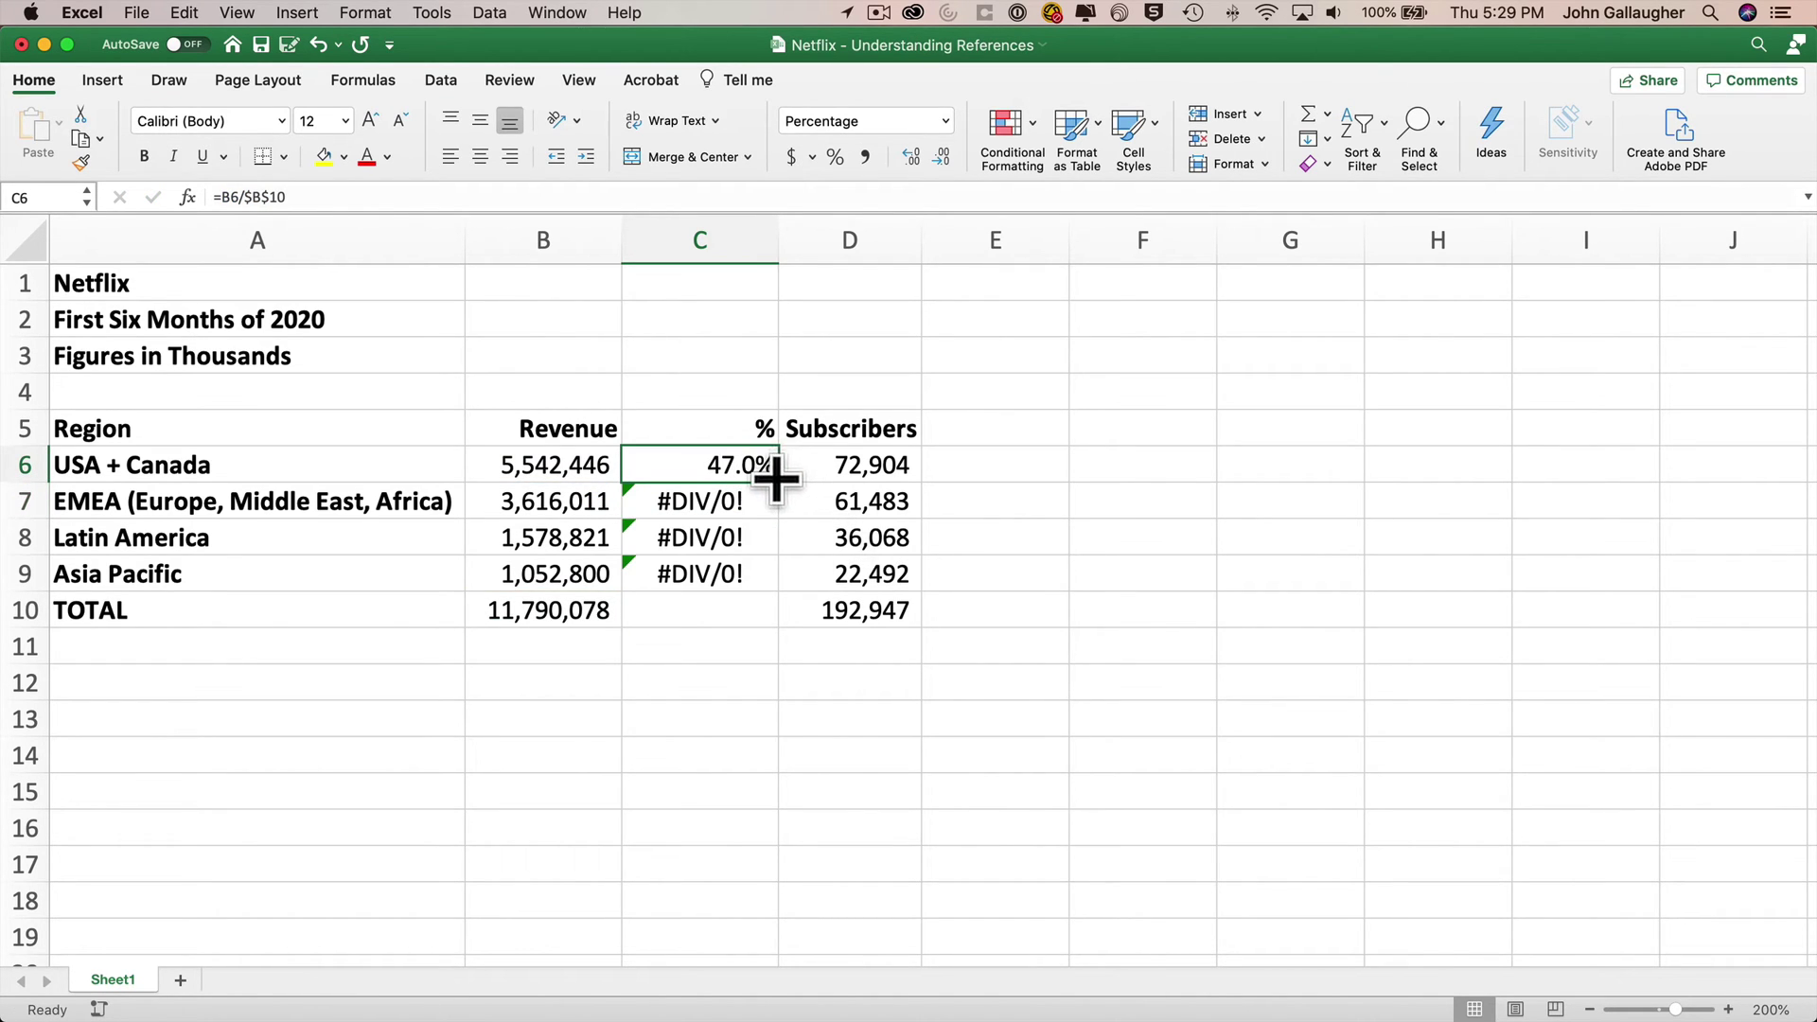
{"action": "double_click", "coordinate": [778, 478]}
{"action": "left_click", "coordinate": [738, 464]}
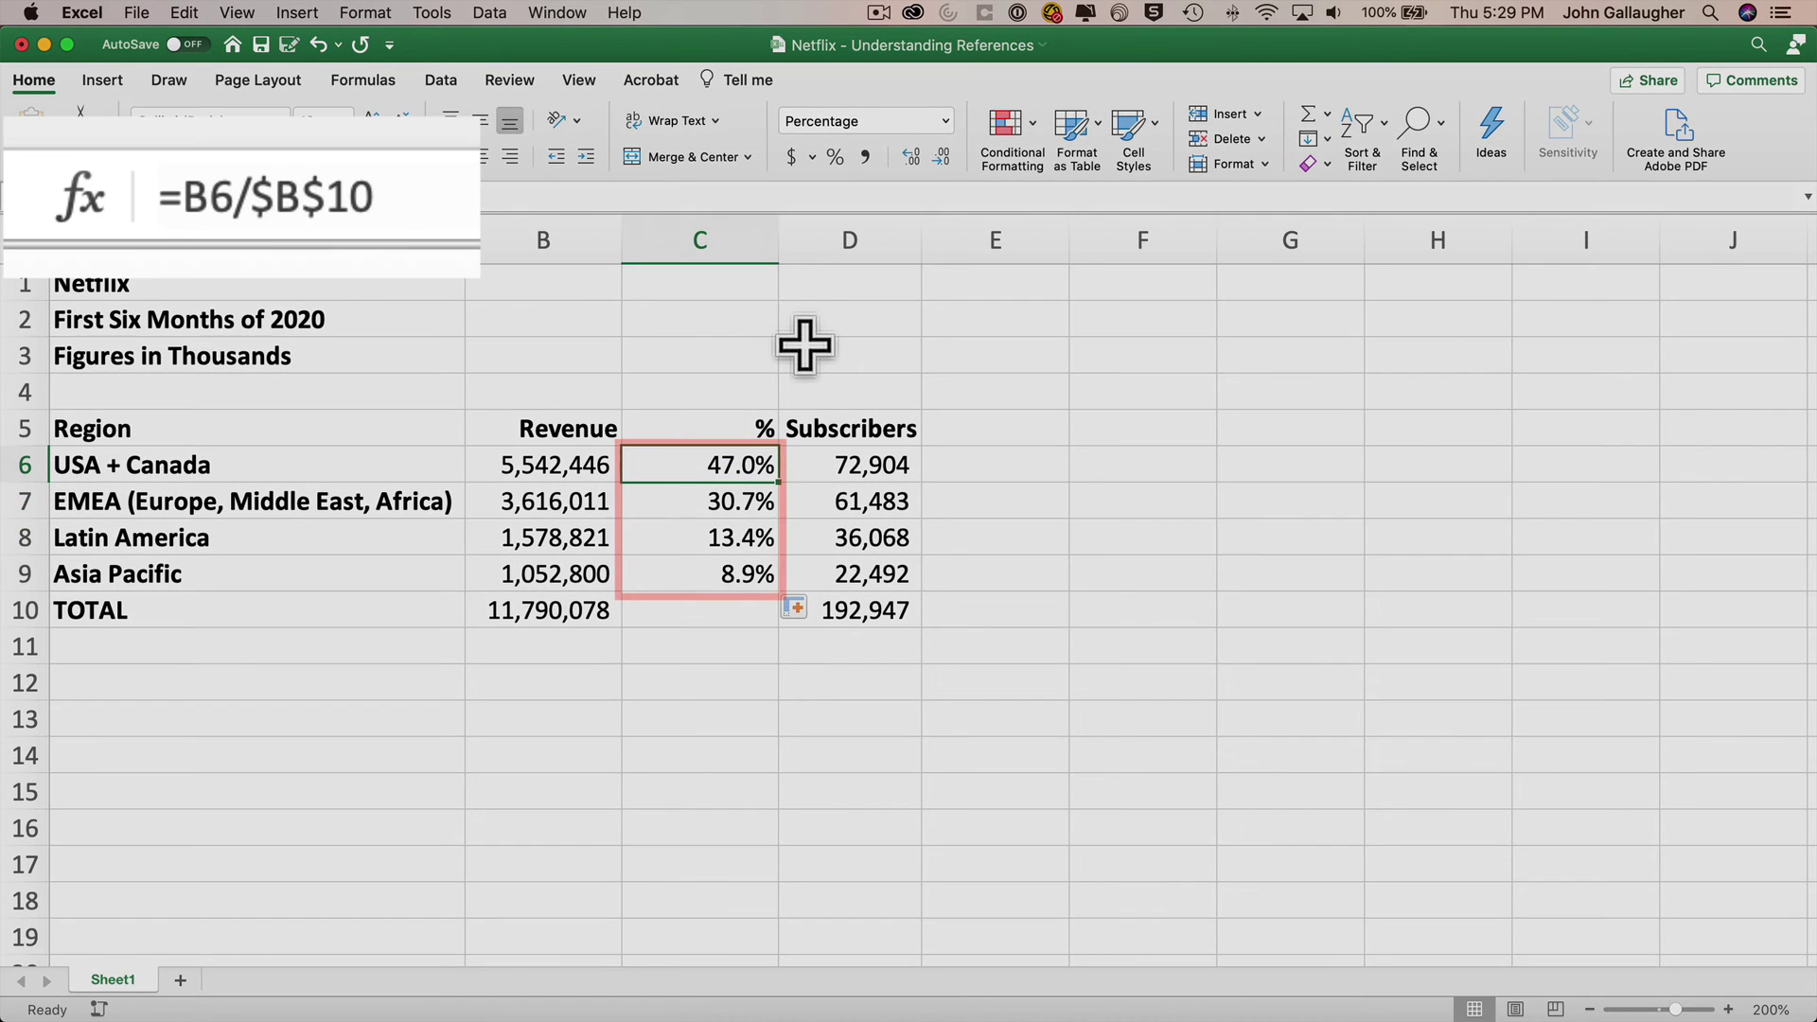
{"action": "key", "text": "Down"}
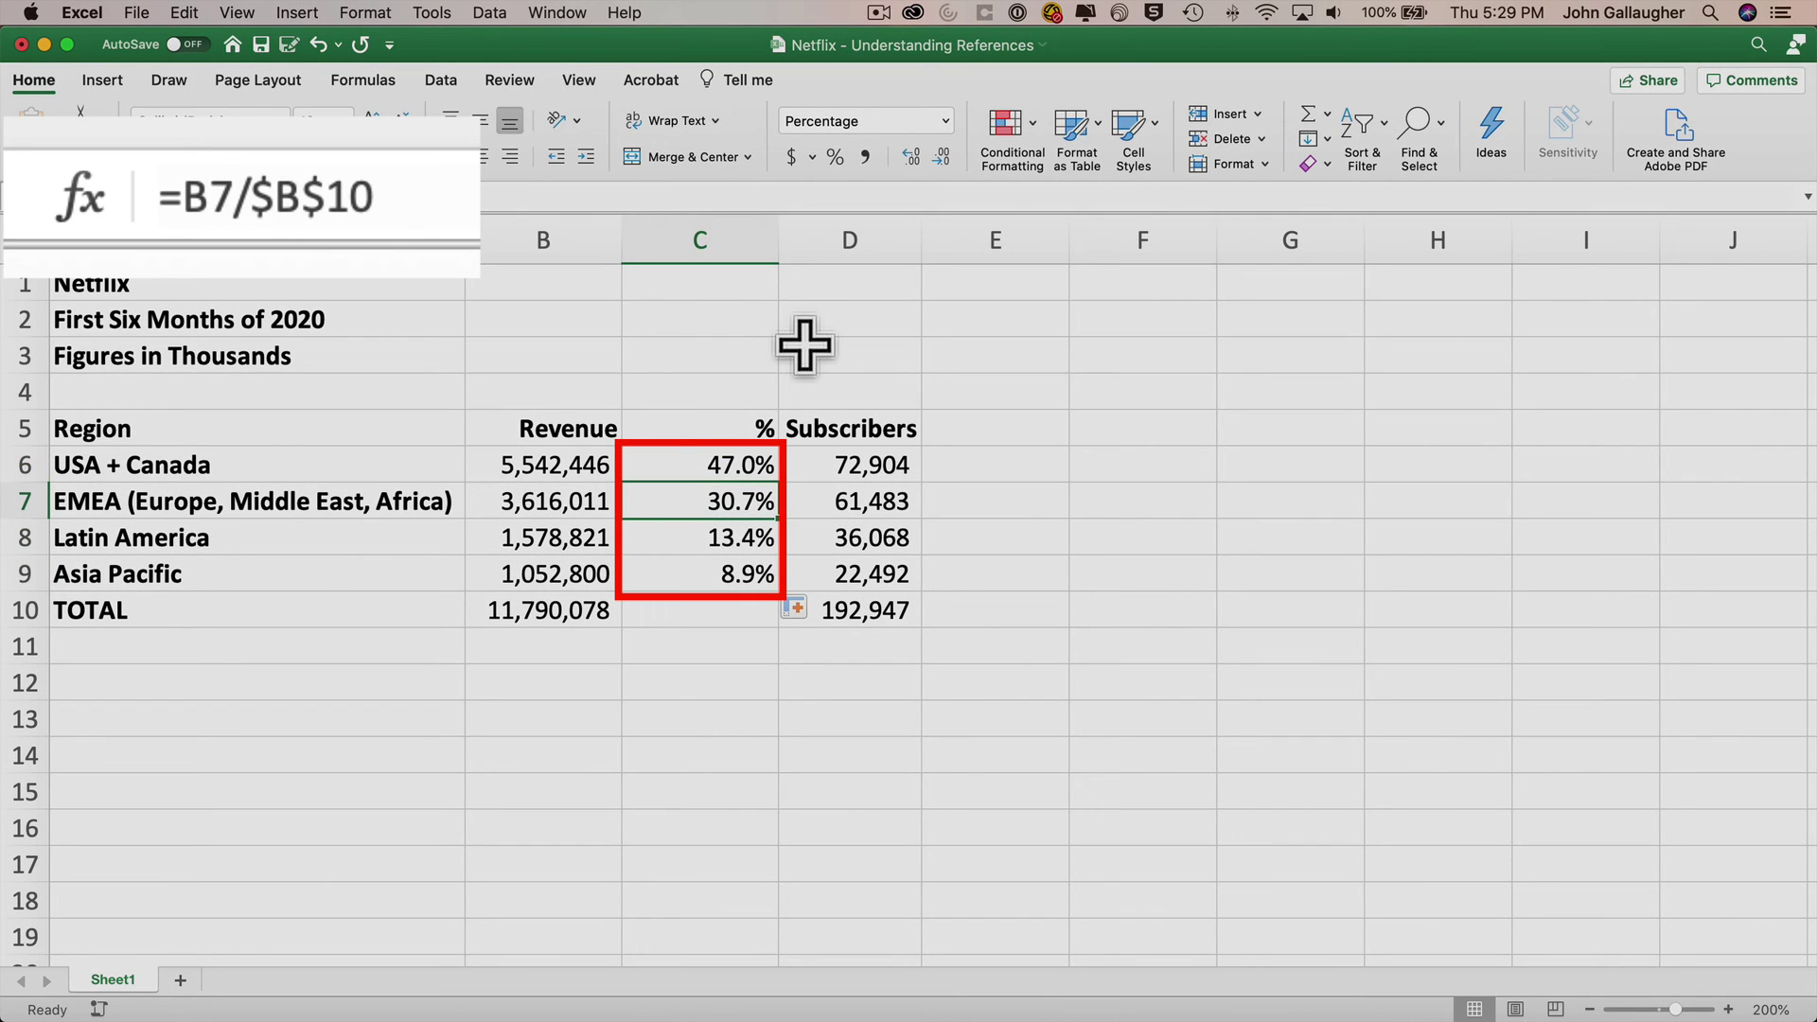
{"action": "key", "text": "Down"}
{"action": "key", "text": "Down"}
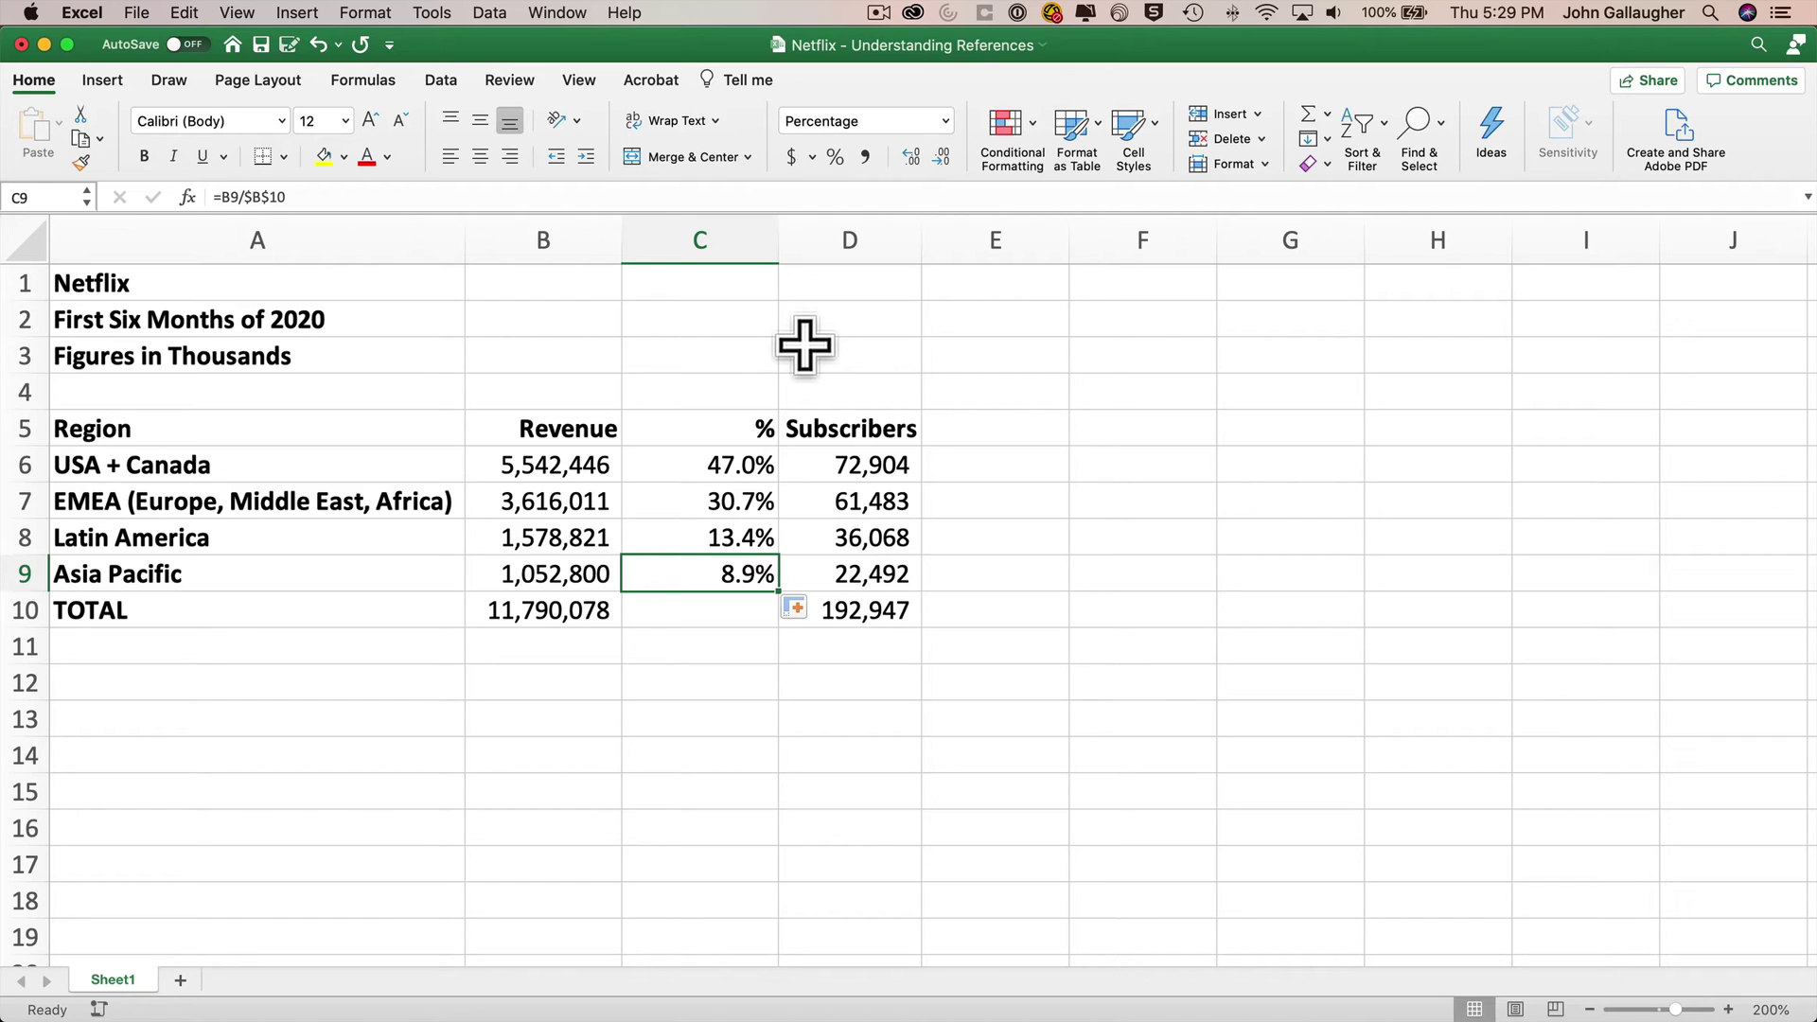
AutoSum the percentages into C10 and format it as a percentage showing 100%
{"action": "key", "text": "Down"}
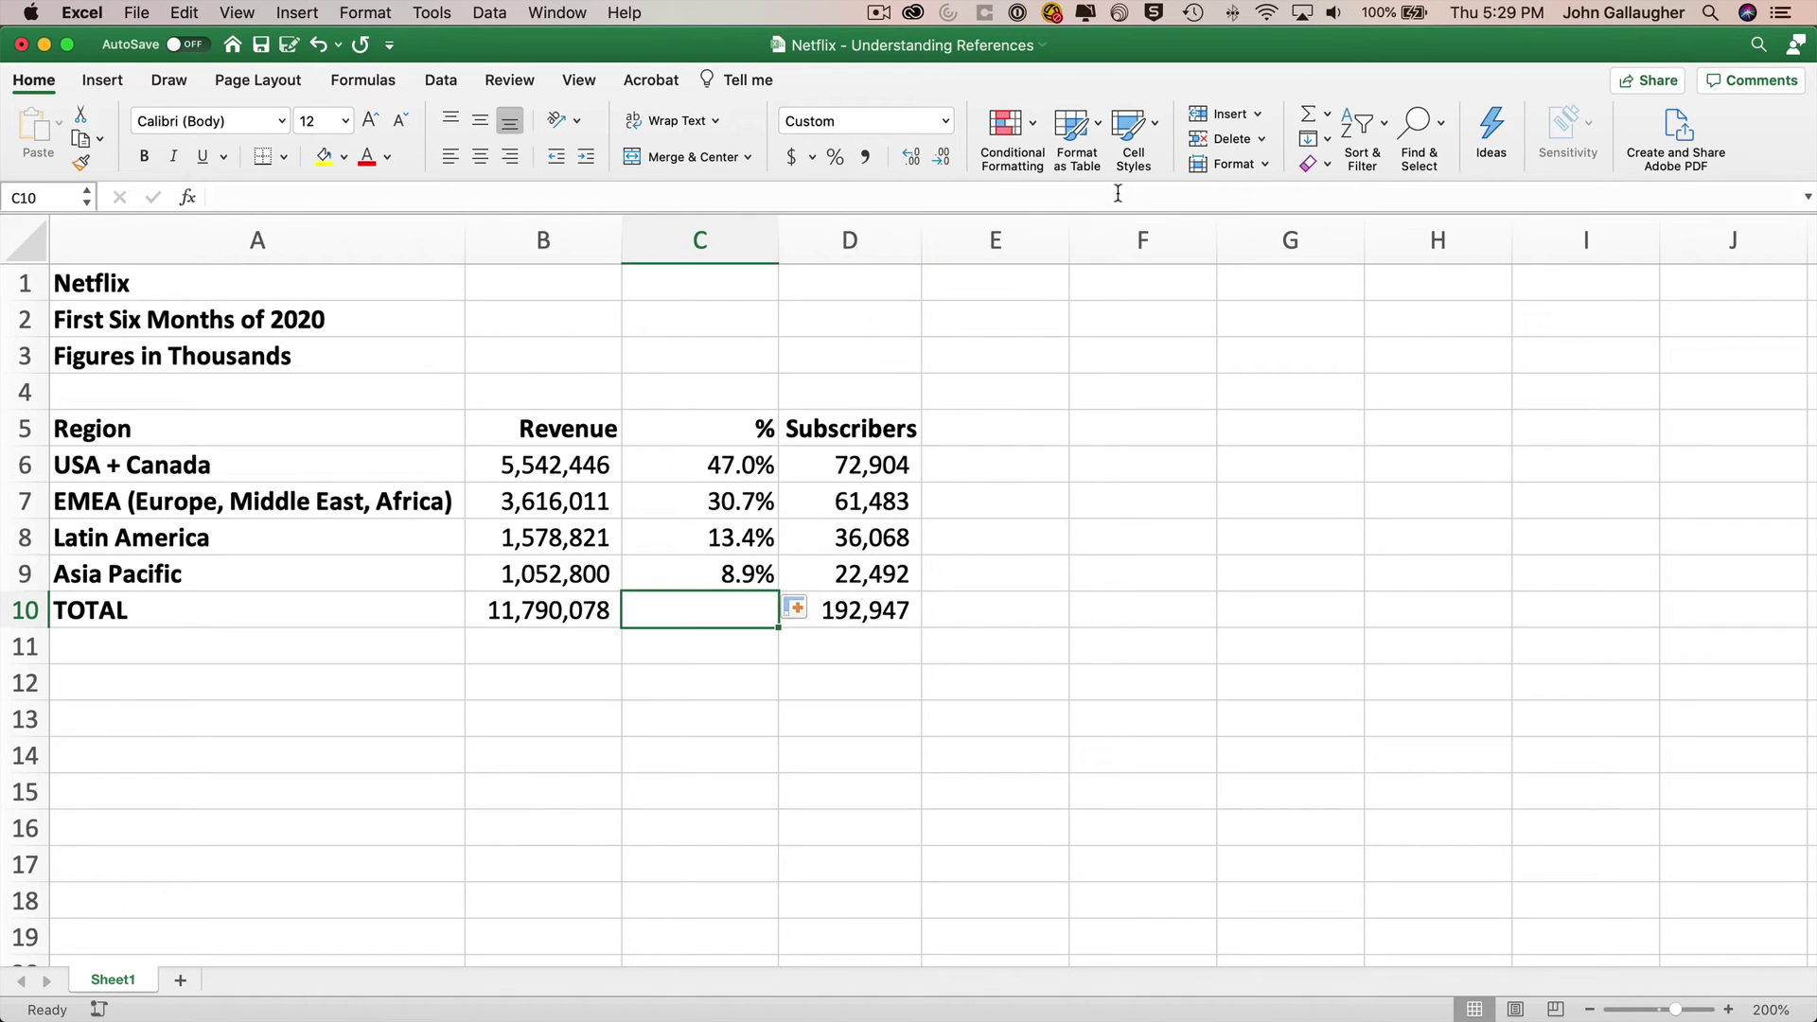
{"action": "left_click", "coordinate": [1309, 119]}
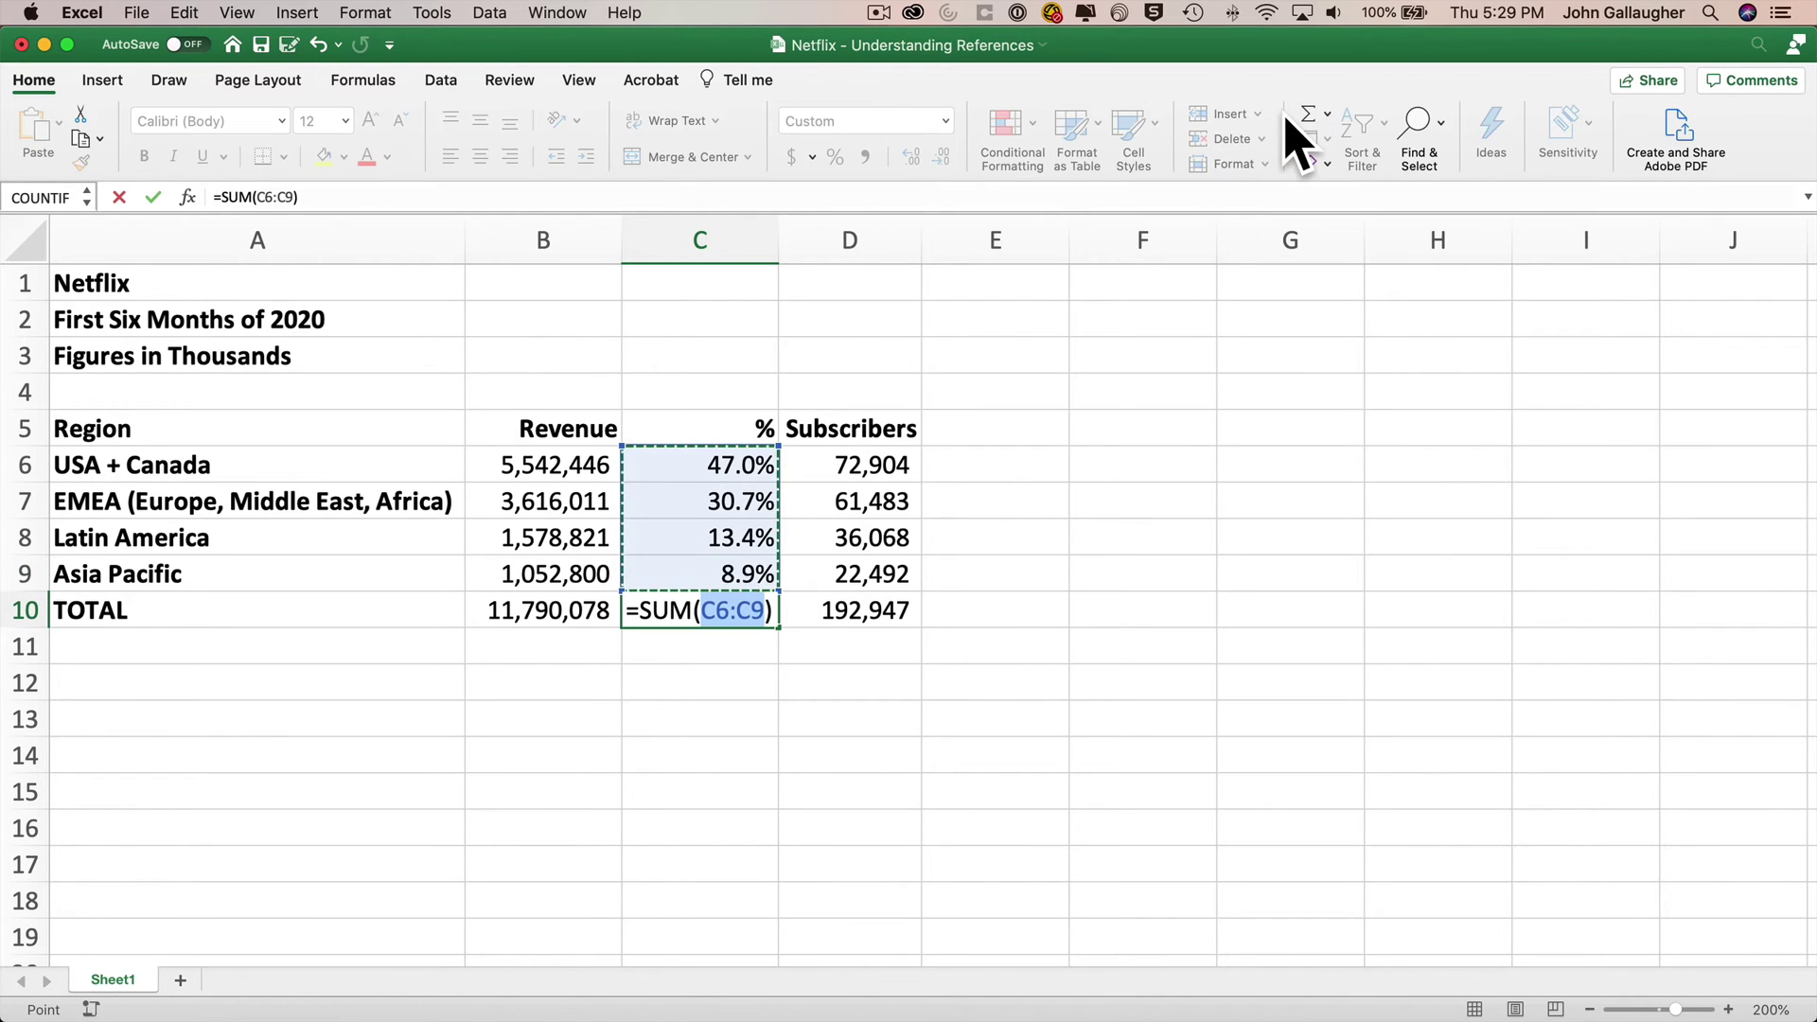
{"action": "key", "text": "Return"}
{"action": "key", "text": "Up"}
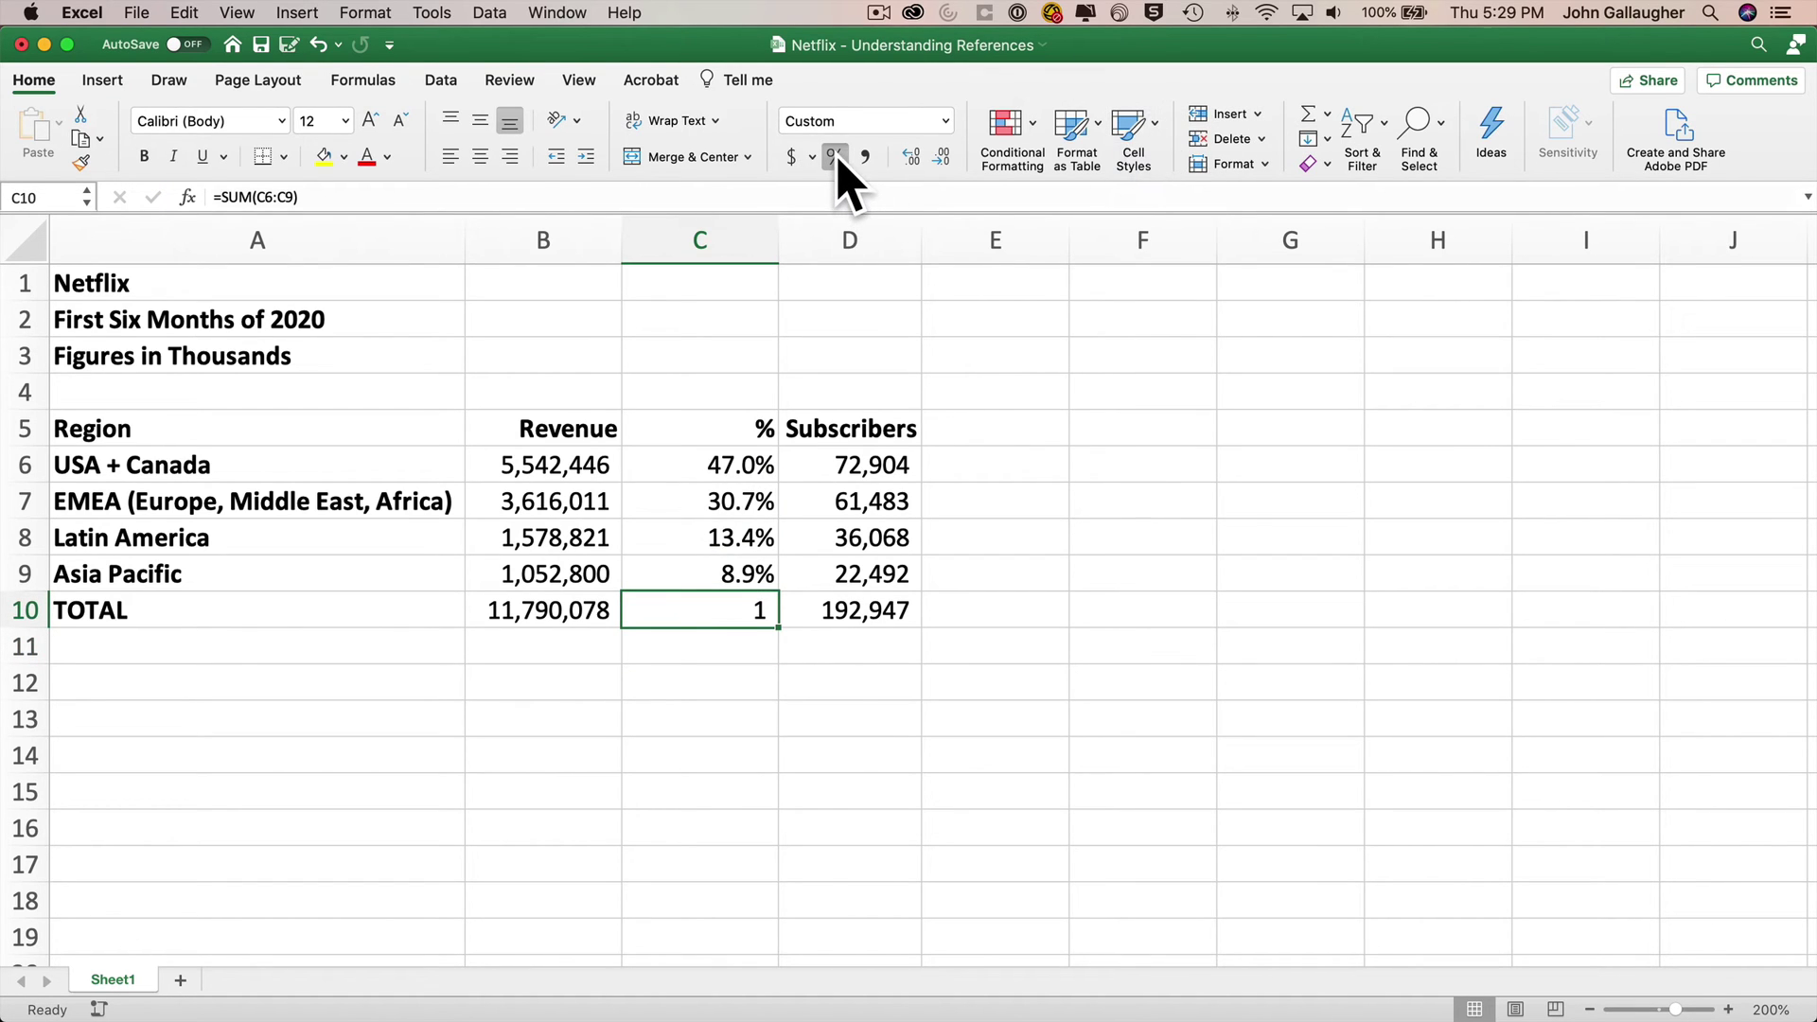
{"action": "left_click", "coordinate": [836, 158]}
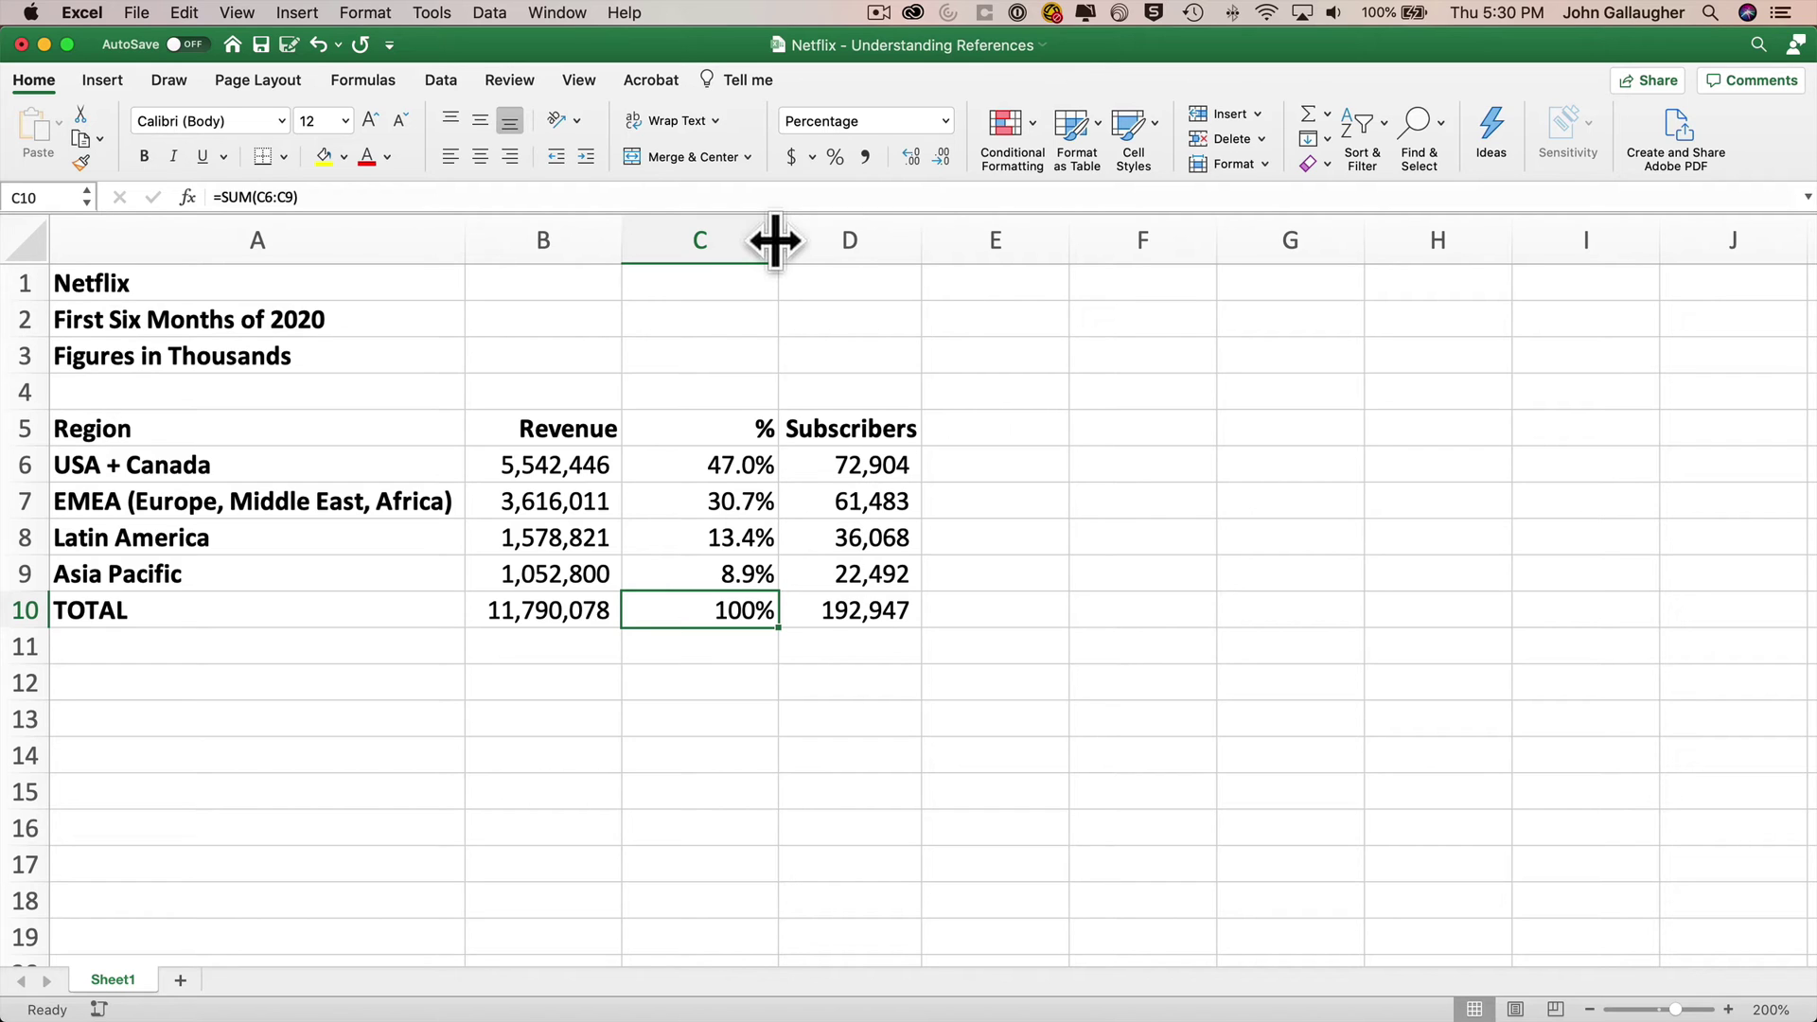
Auto-fit column C to its values and select C5:C10
{"action": "double_click", "coordinate": [774, 240]}
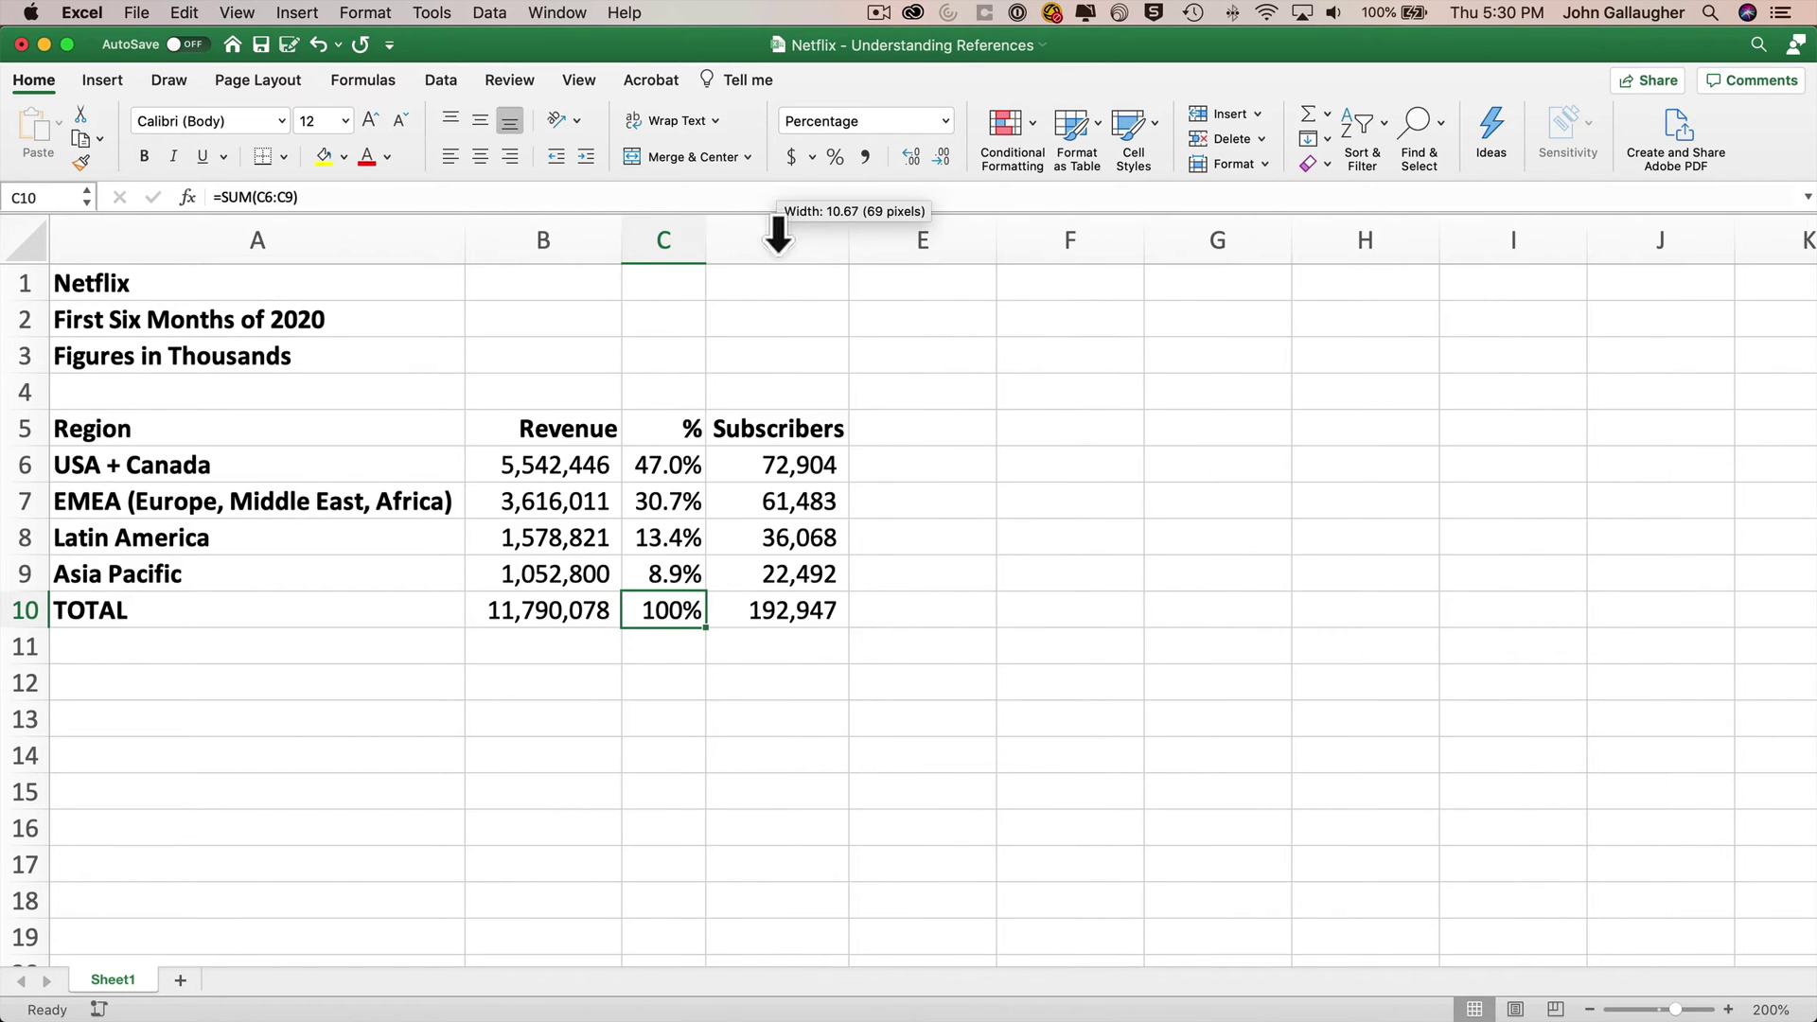
{"action": "left_click", "coordinate": [680, 419]}
{"action": "left_click_drag", "start_coordinate": [680, 419], "coordinate": [683, 596]}
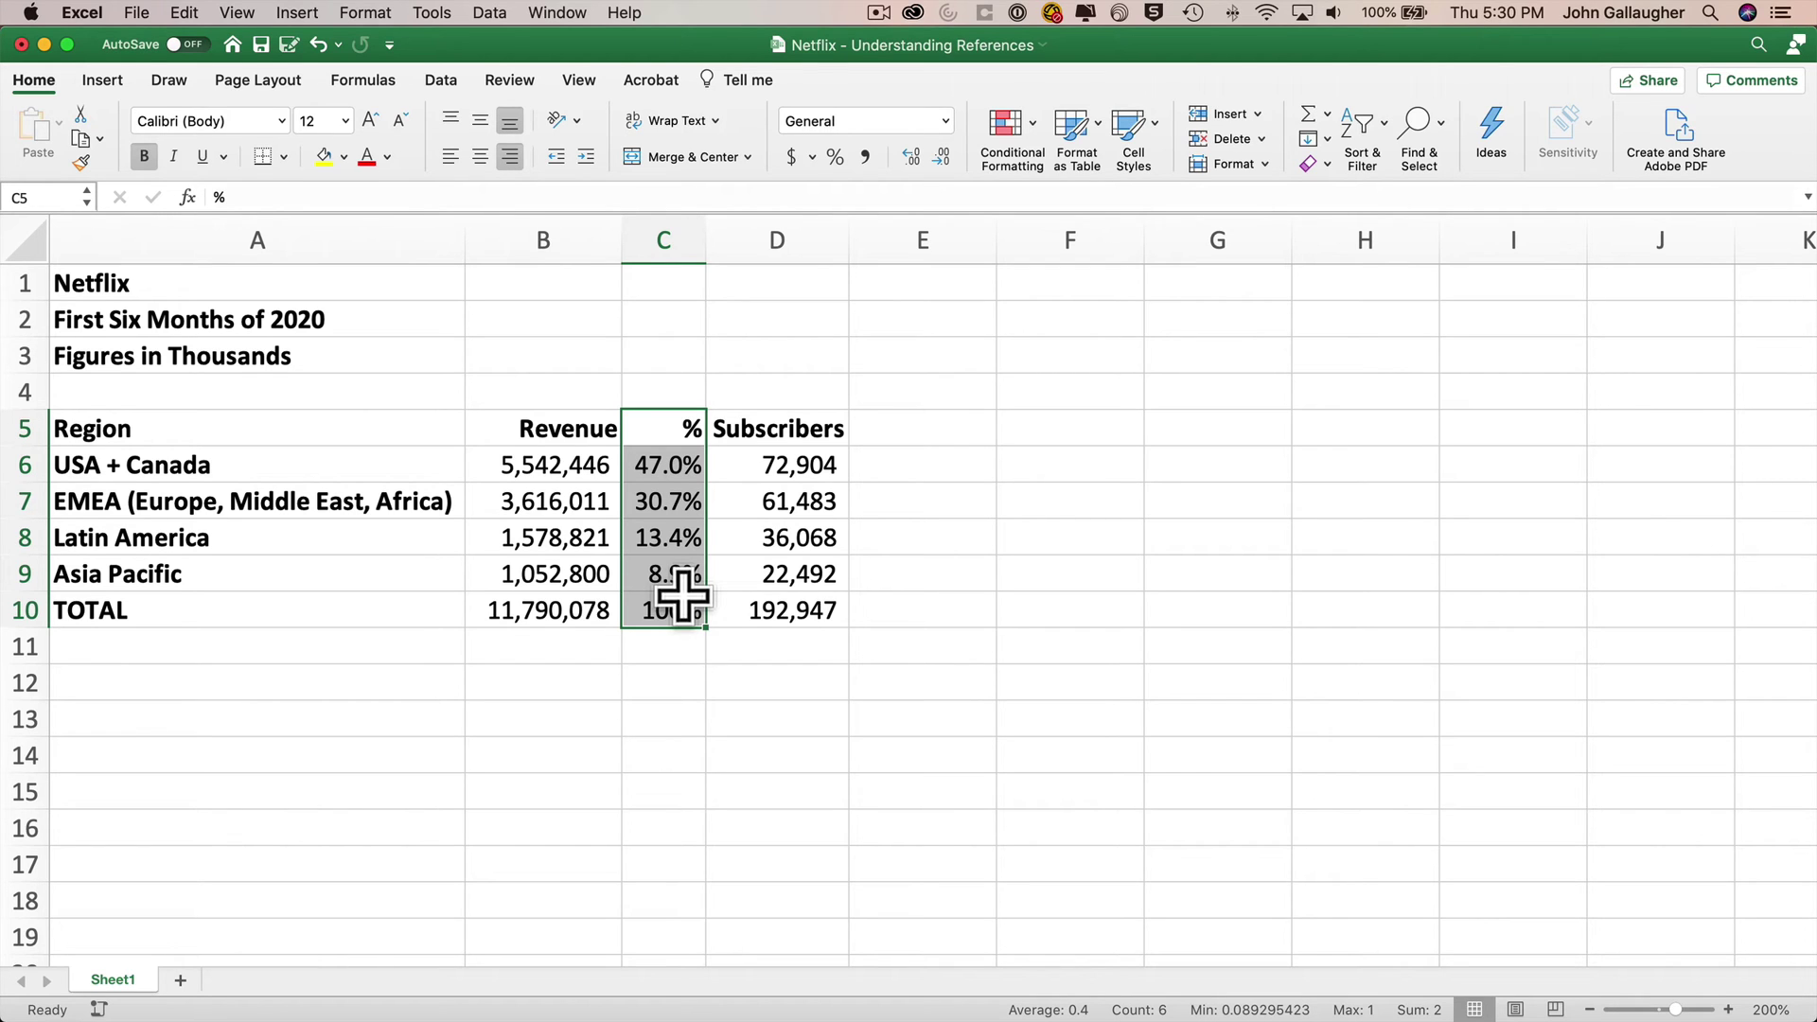
Paste the copied % column at E5 beside Subscribers
{"action": "key", "text": "super+c"}
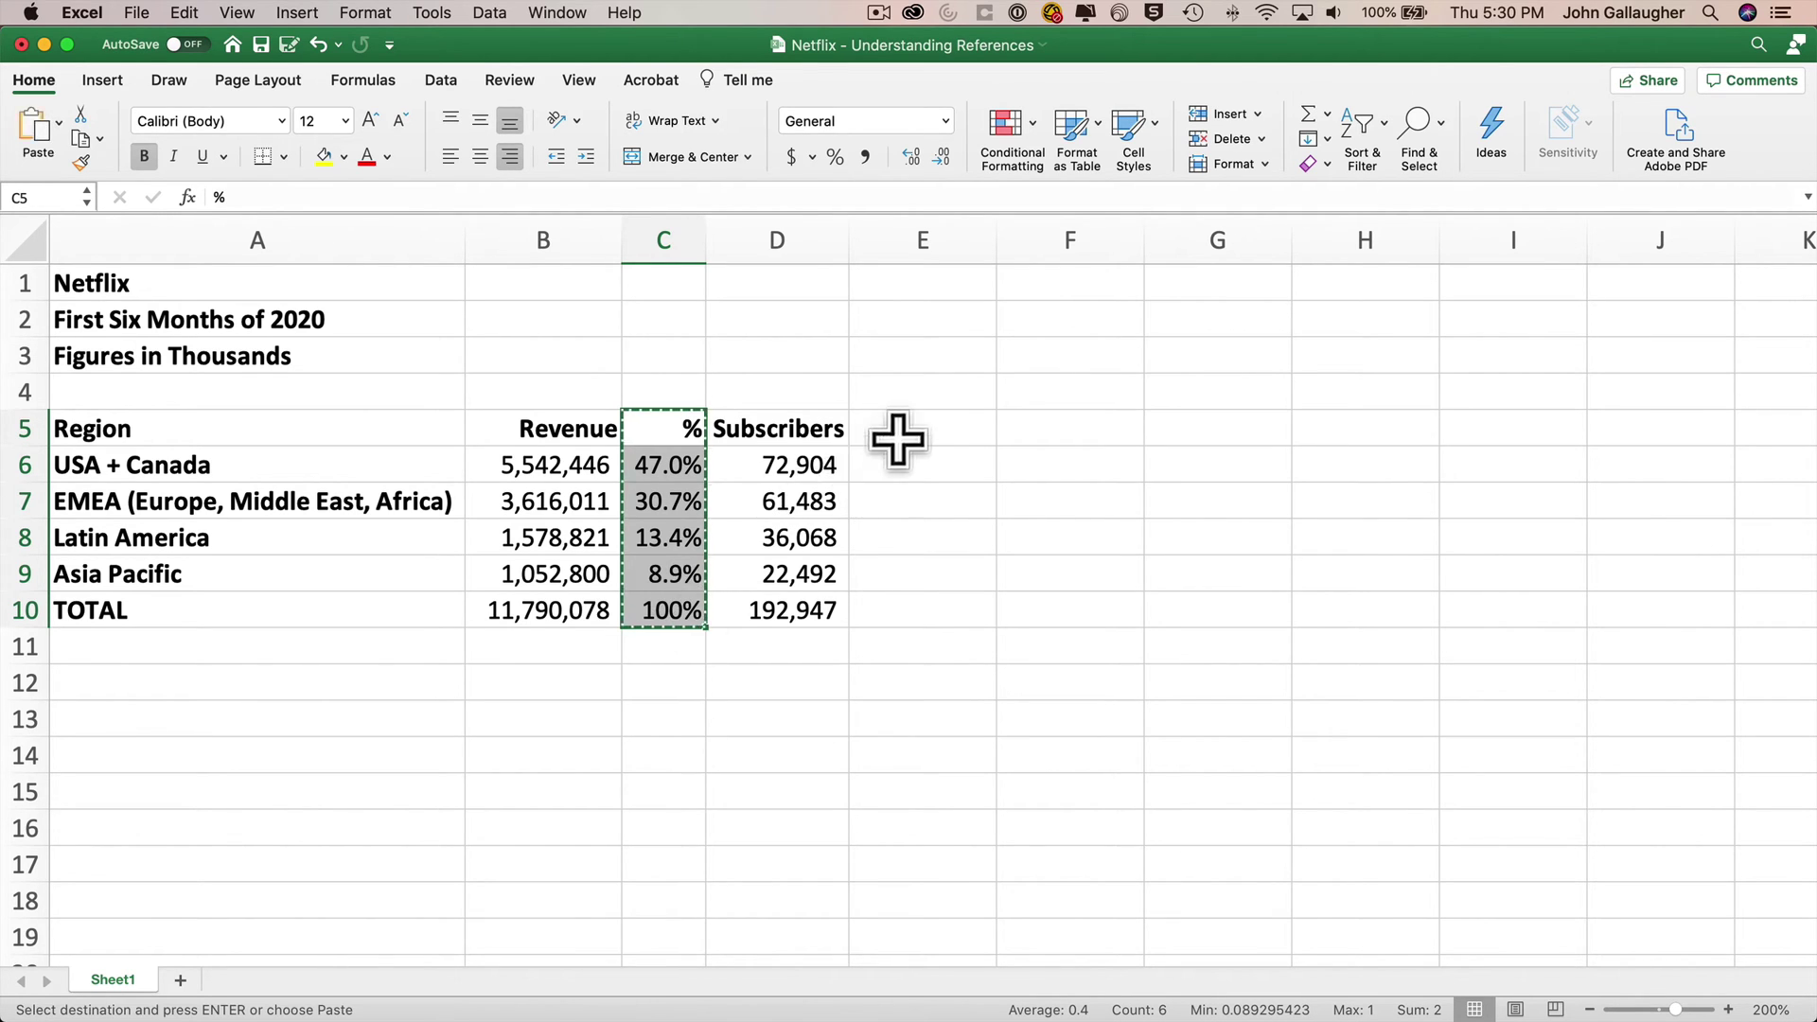
{"action": "left_click", "coordinate": [900, 426]}
{"action": "key", "text": "super+v"}
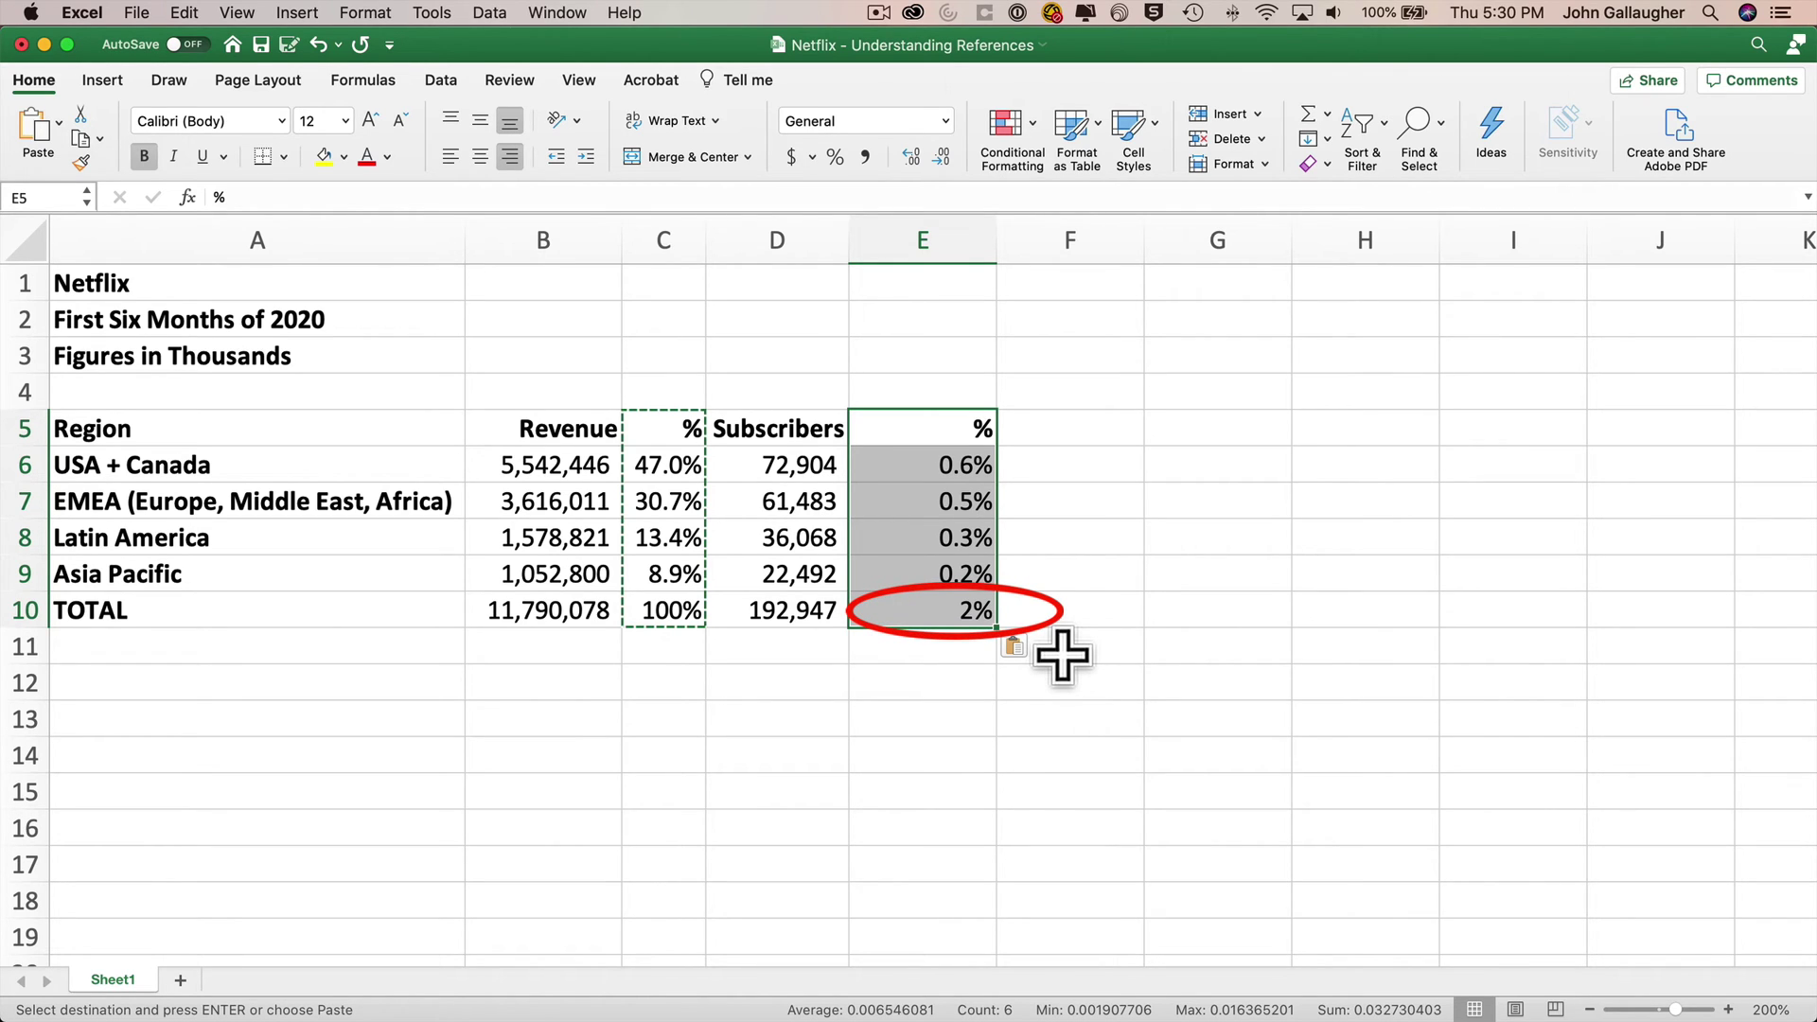
Inspect the copied formulas in E6 through E10, which still divide by $B$10
{"action": "double_click", "coordinate": [951, 464]}
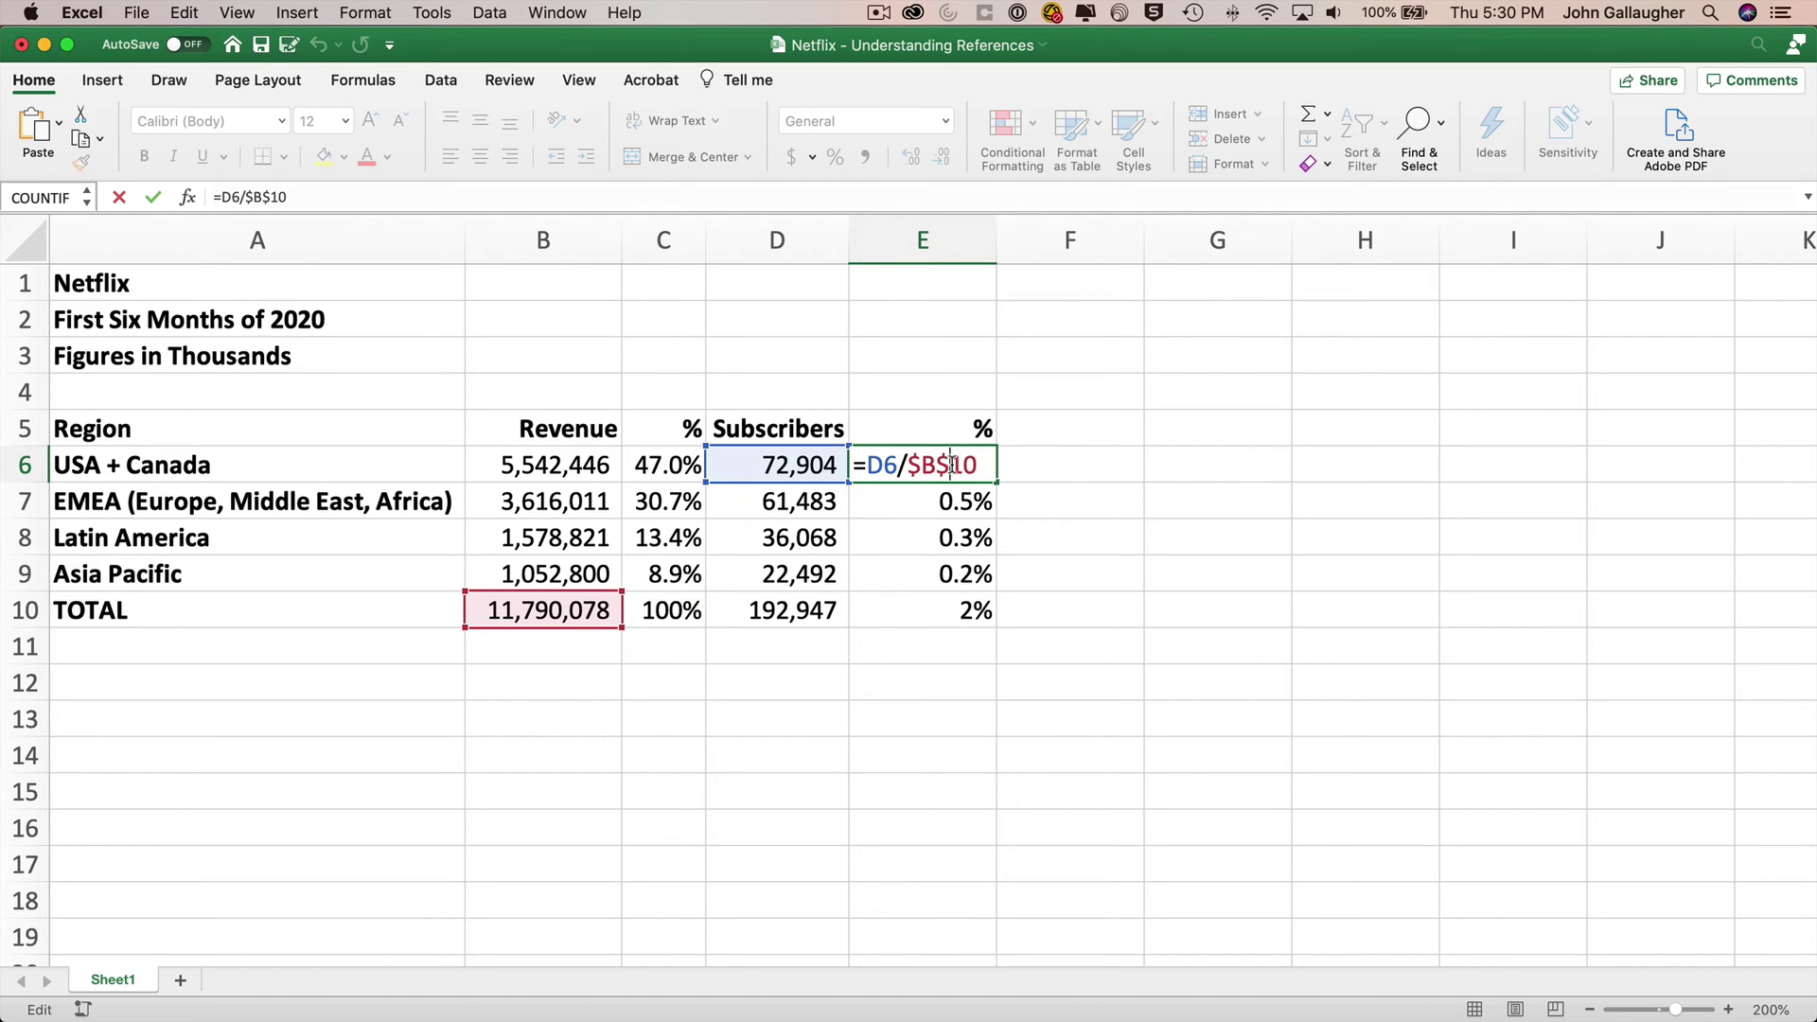
{"action": "double_click", "coordinate": [960, 500]}
{"action": "double_click", "coordinate": [969, 532]}
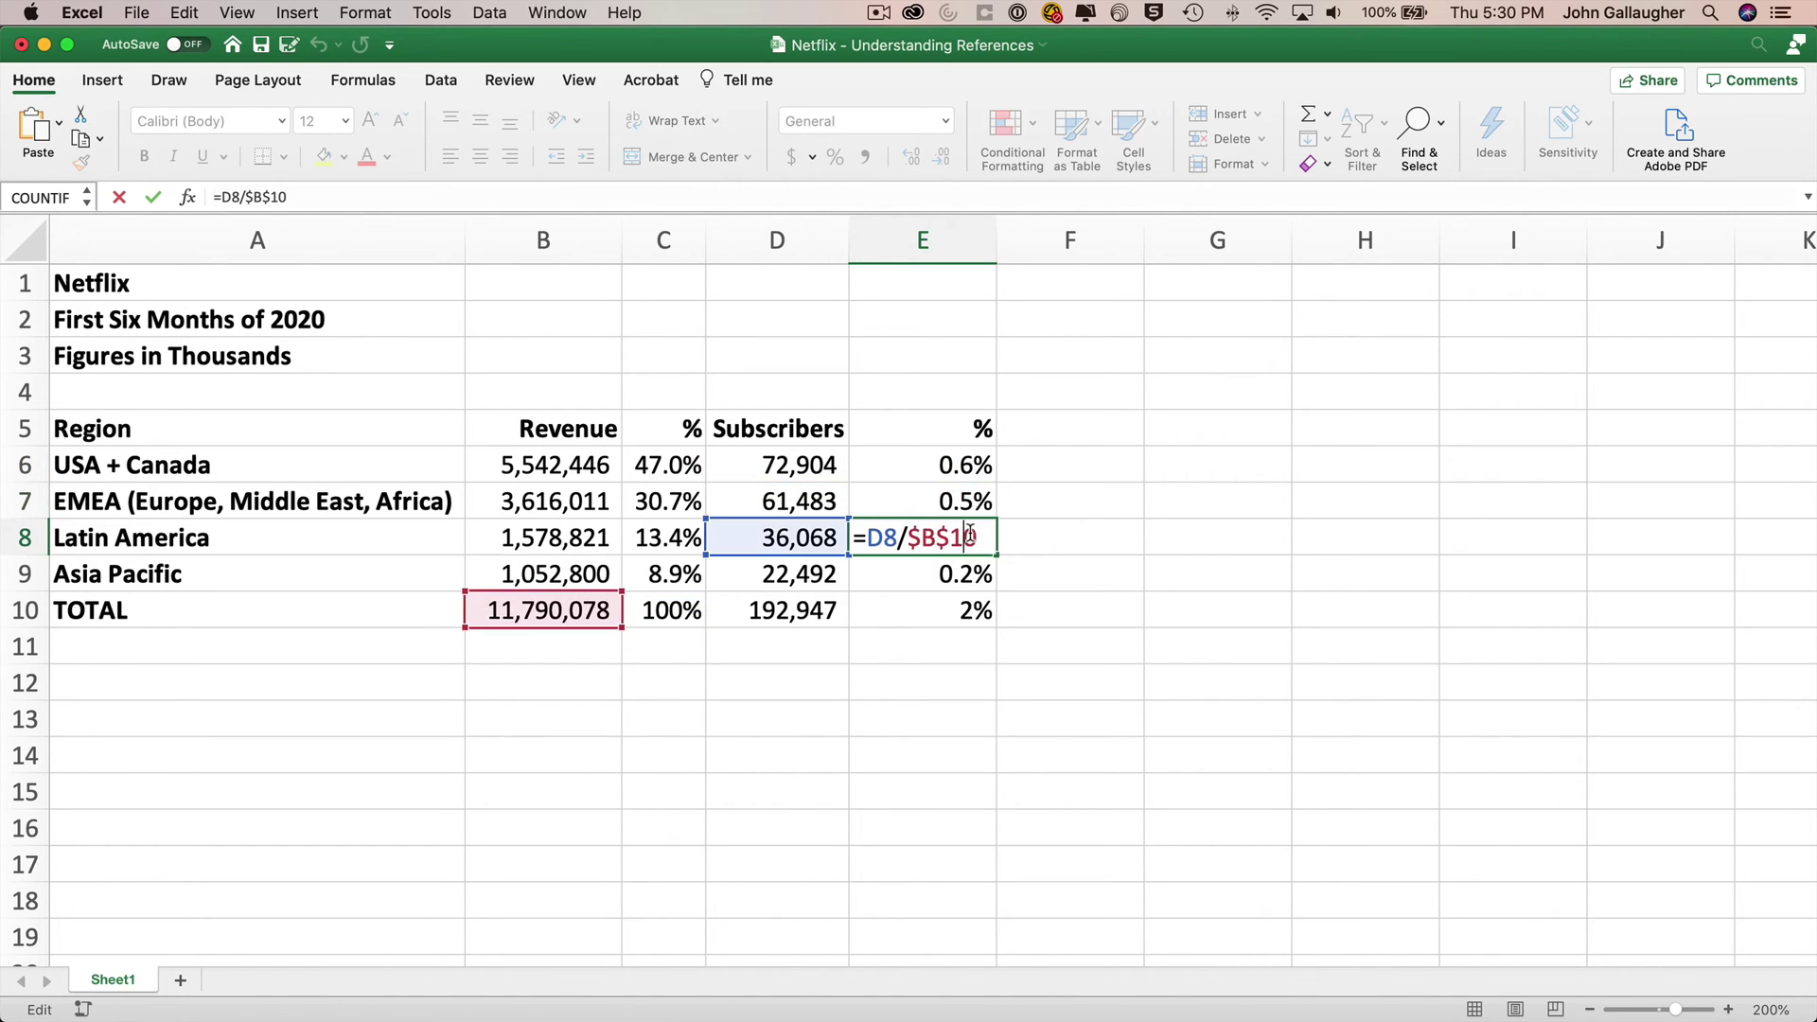
{"action": "double_click", "coordinate": [971, 570]}
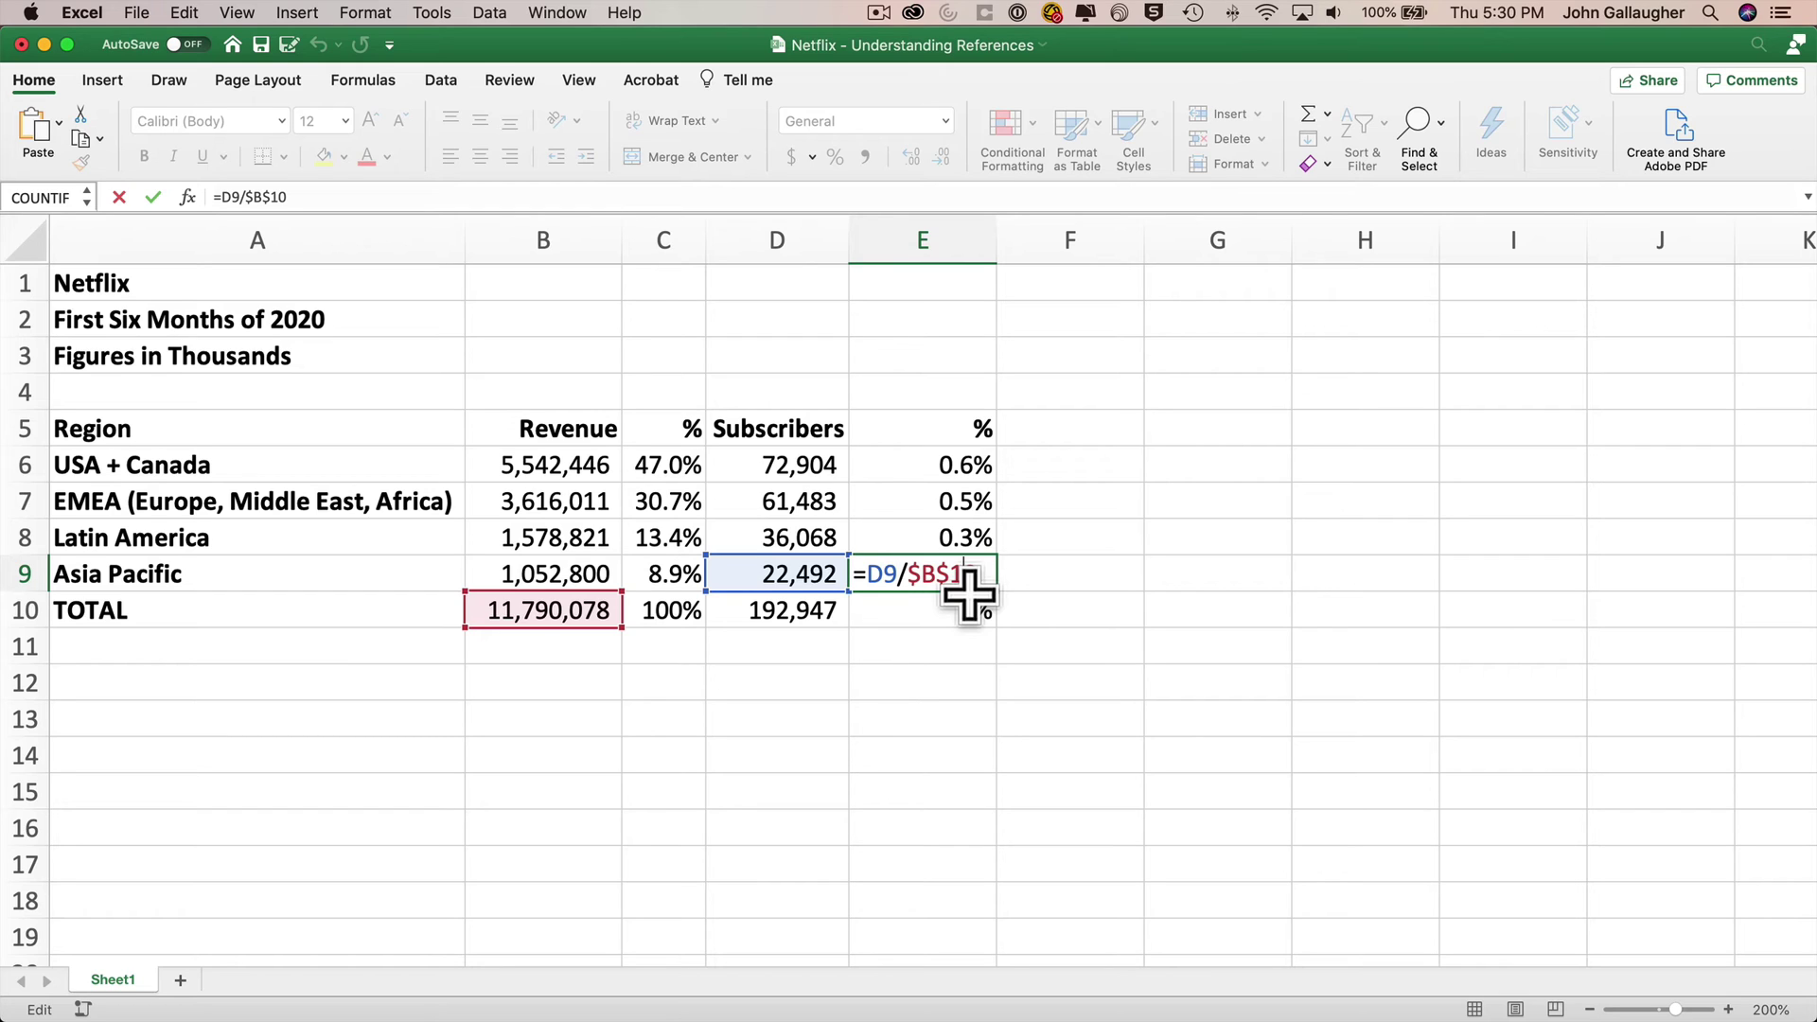
{"action": "key", "text": "Return"}
{"action": "key", "text": "super+shift+t"}
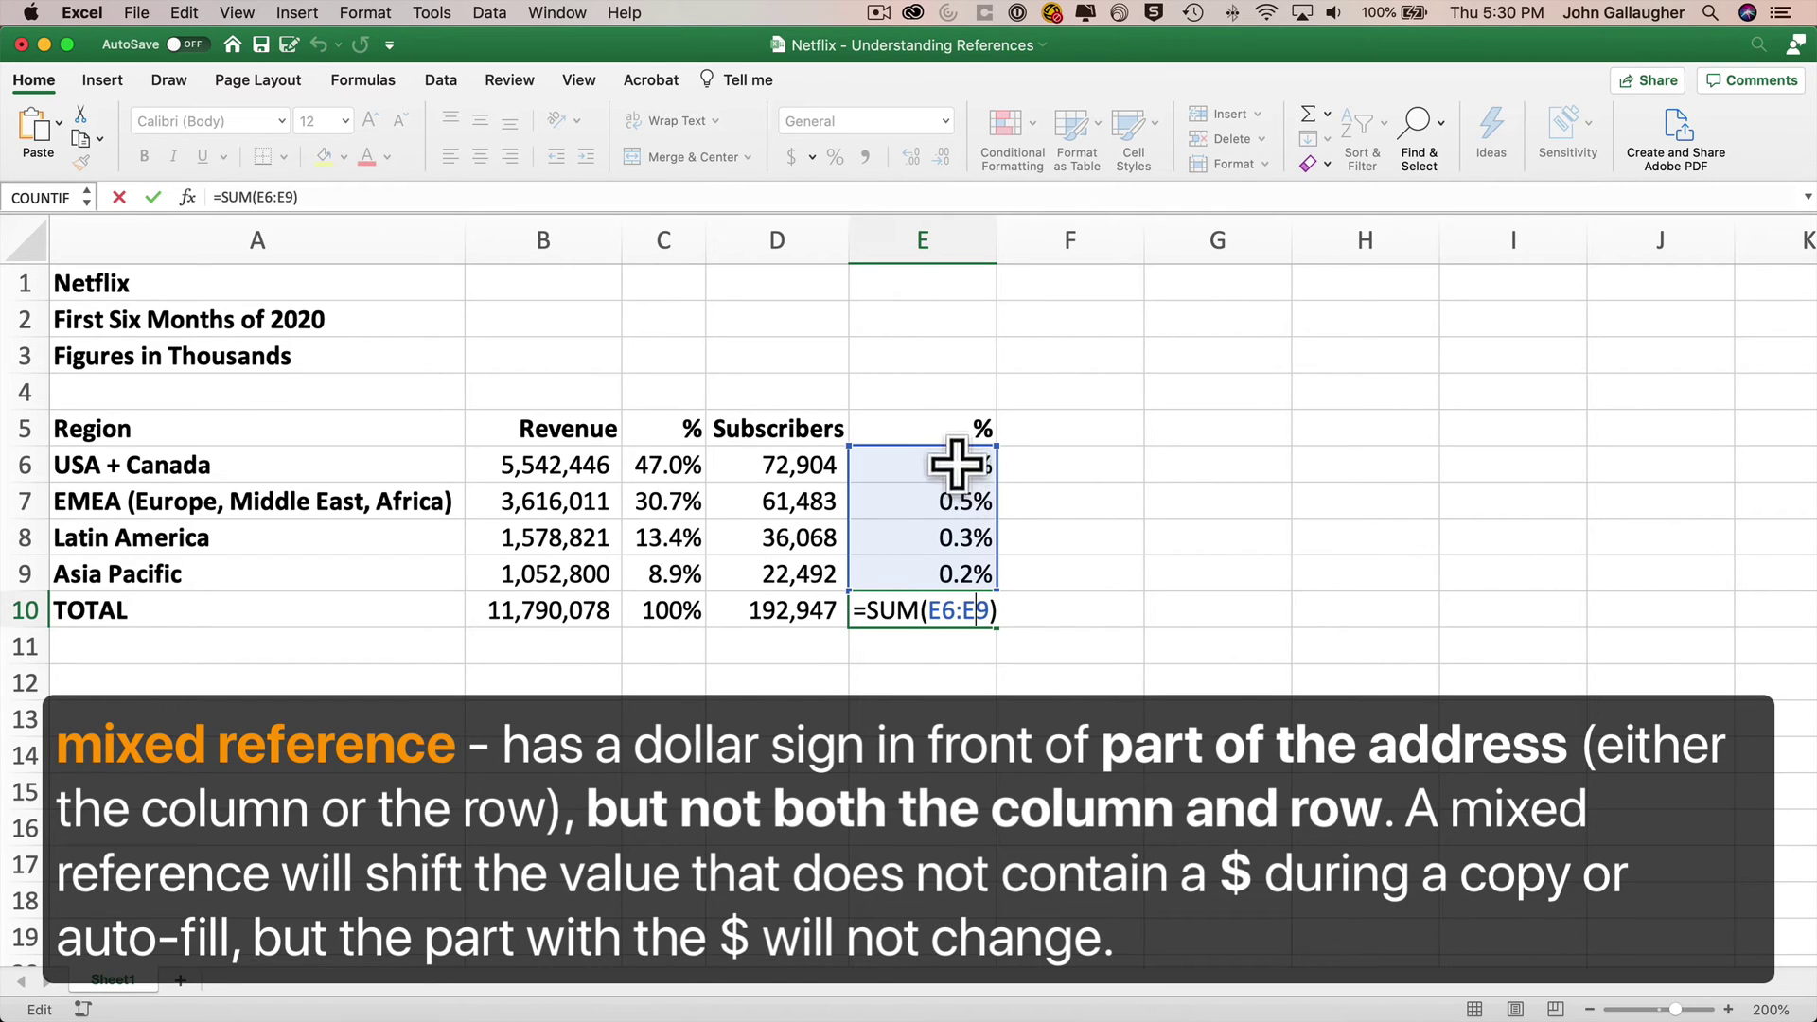
{"action": "key", "text": "Return"}
{"action": "double_click", "coordinate": [969, 455]}
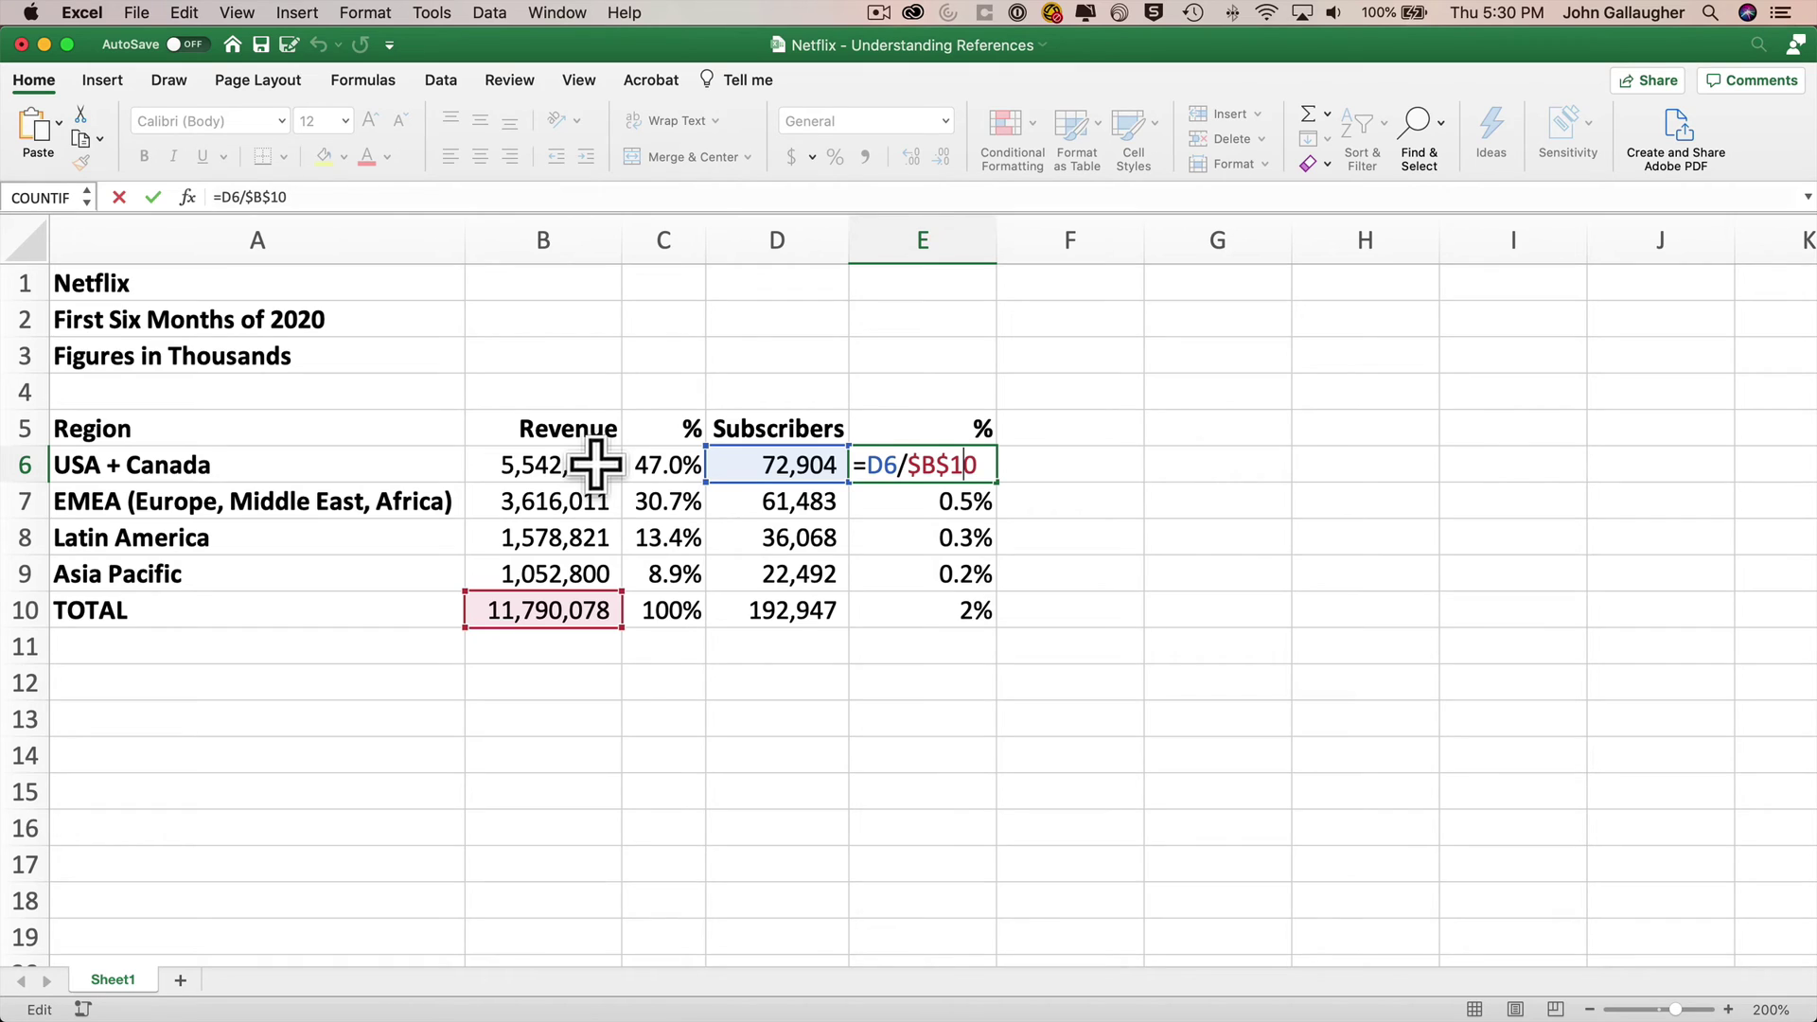
Delete the column lock in C6's formula so it reads =B6/B$10
{"action": "left_click", "coordinate": [678, 465]}
{"action": "double_click", "coordinate": [678, 465]}
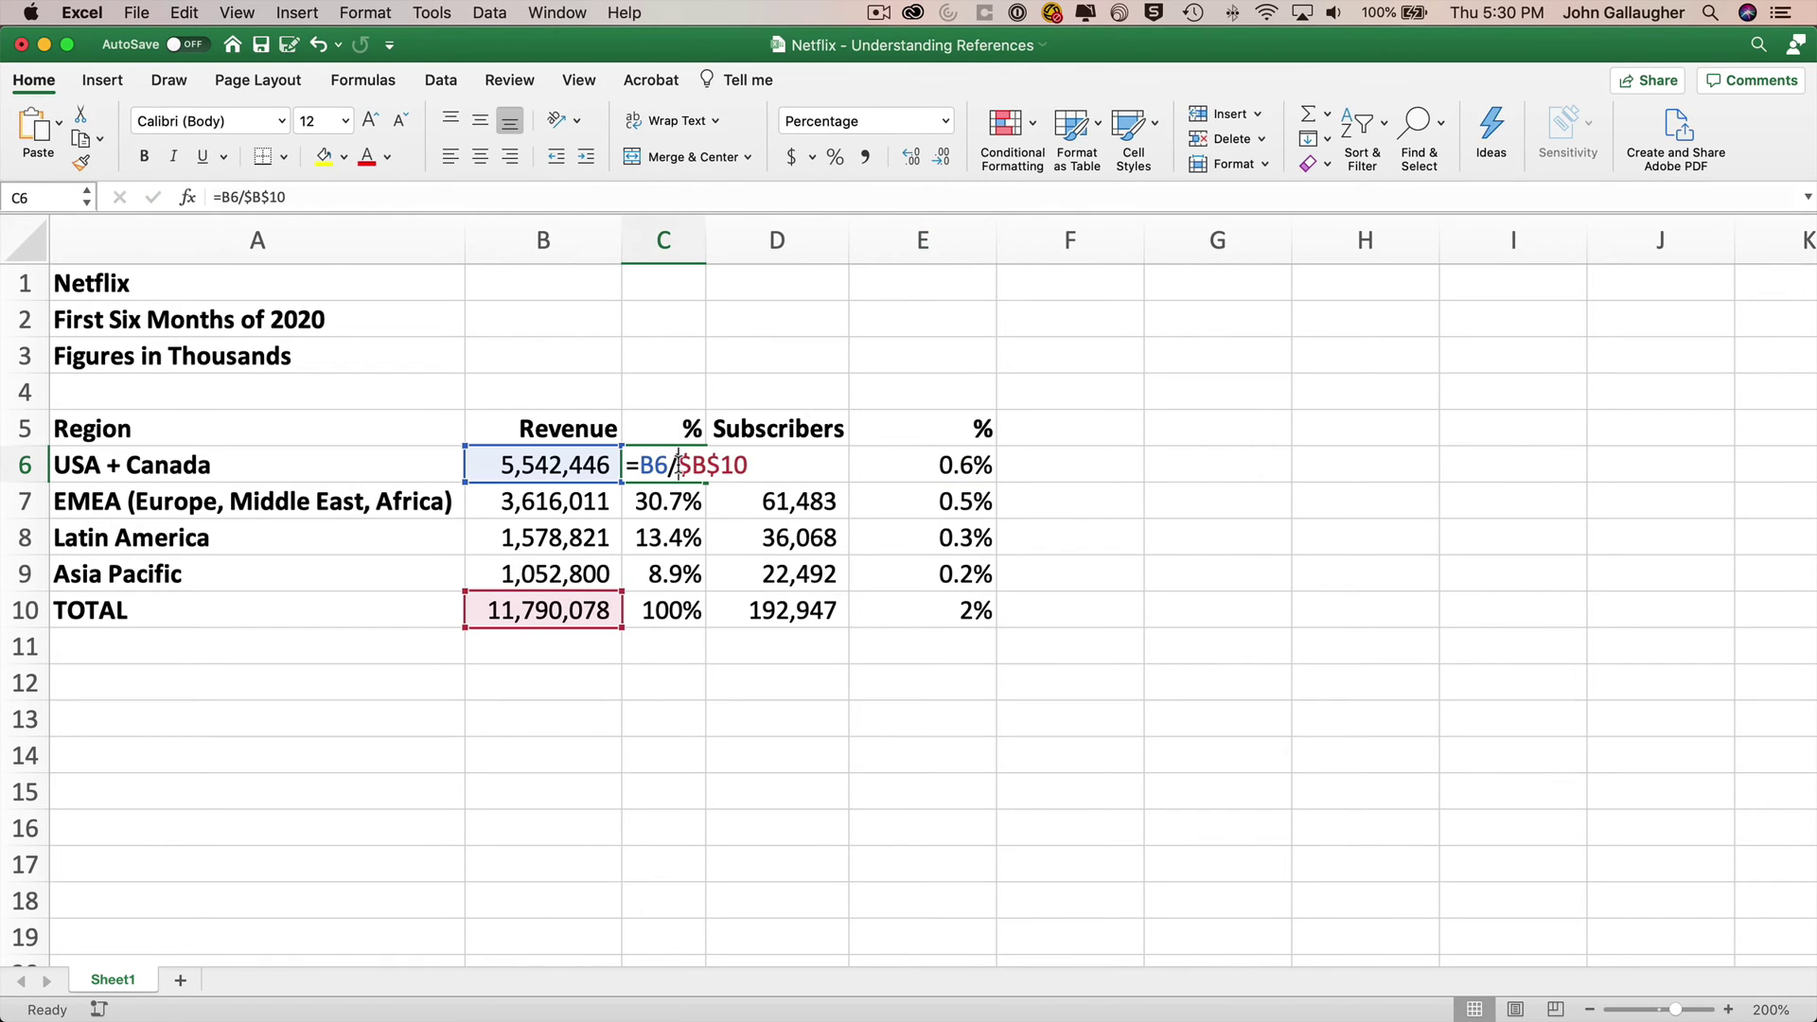
{"action": "left_click", "coordinate": [449, 198]}
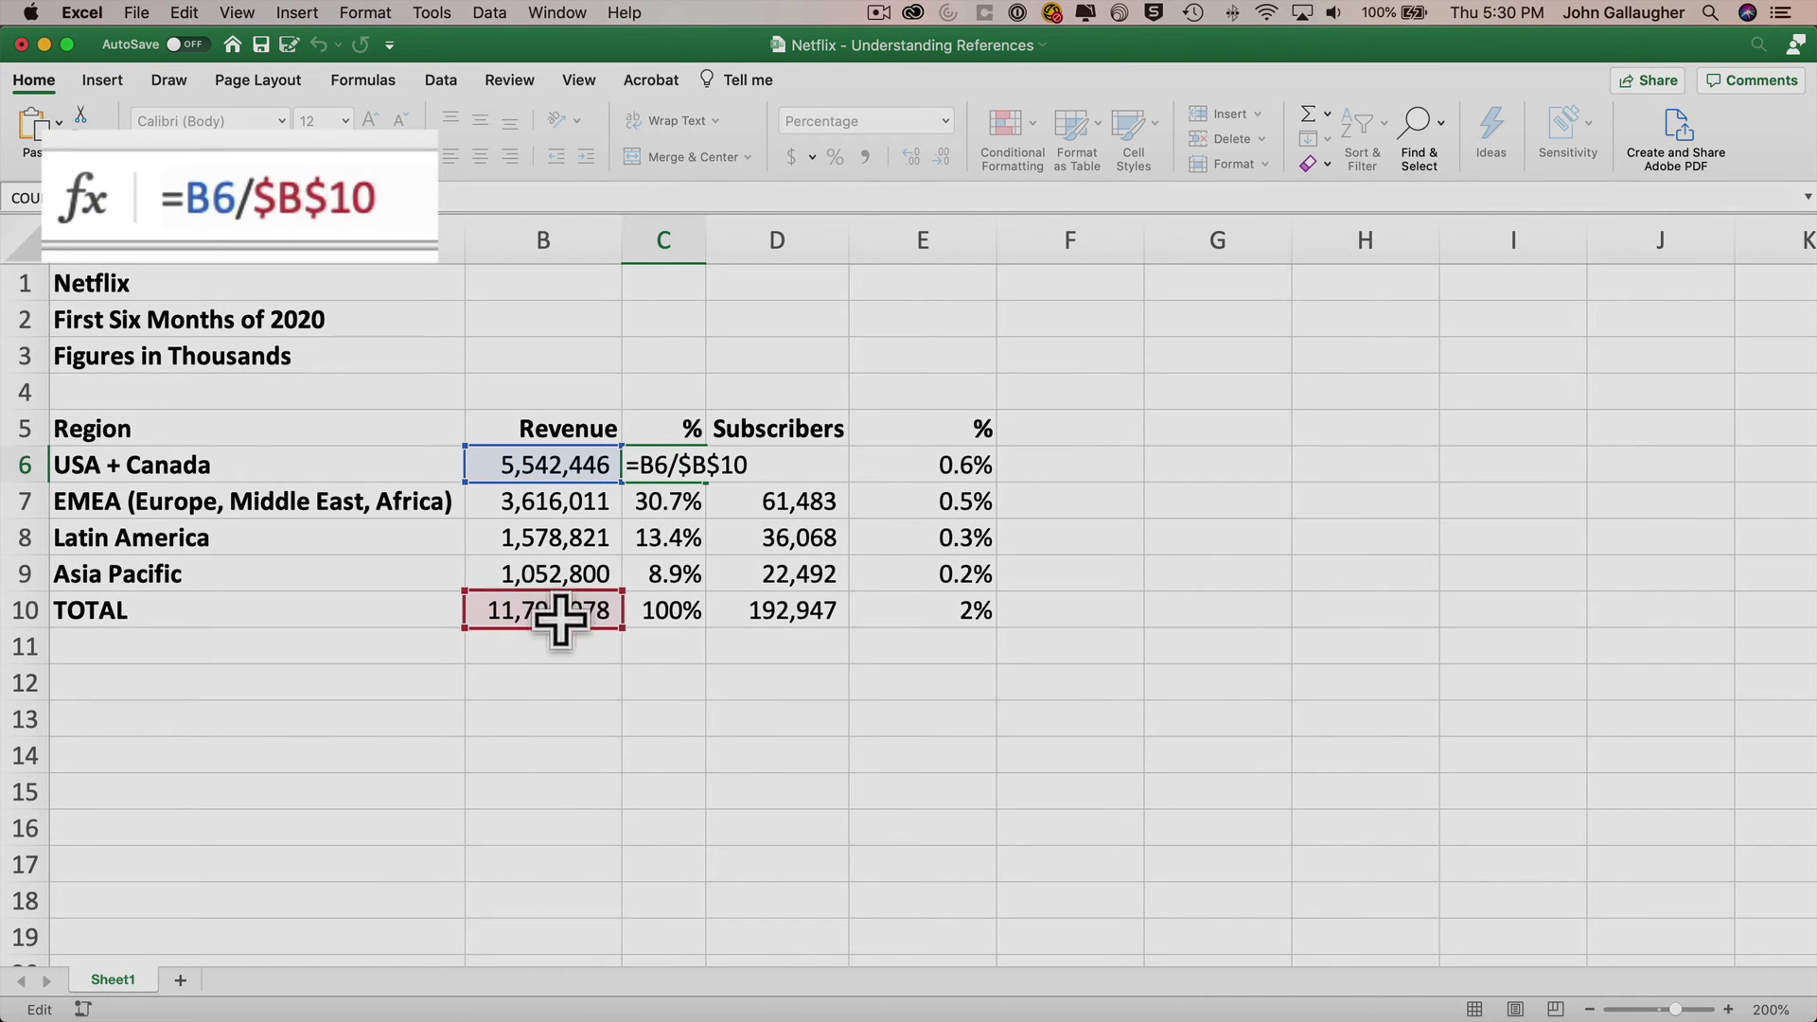
{"action": "left_click", "coordinate": [277, 194]}
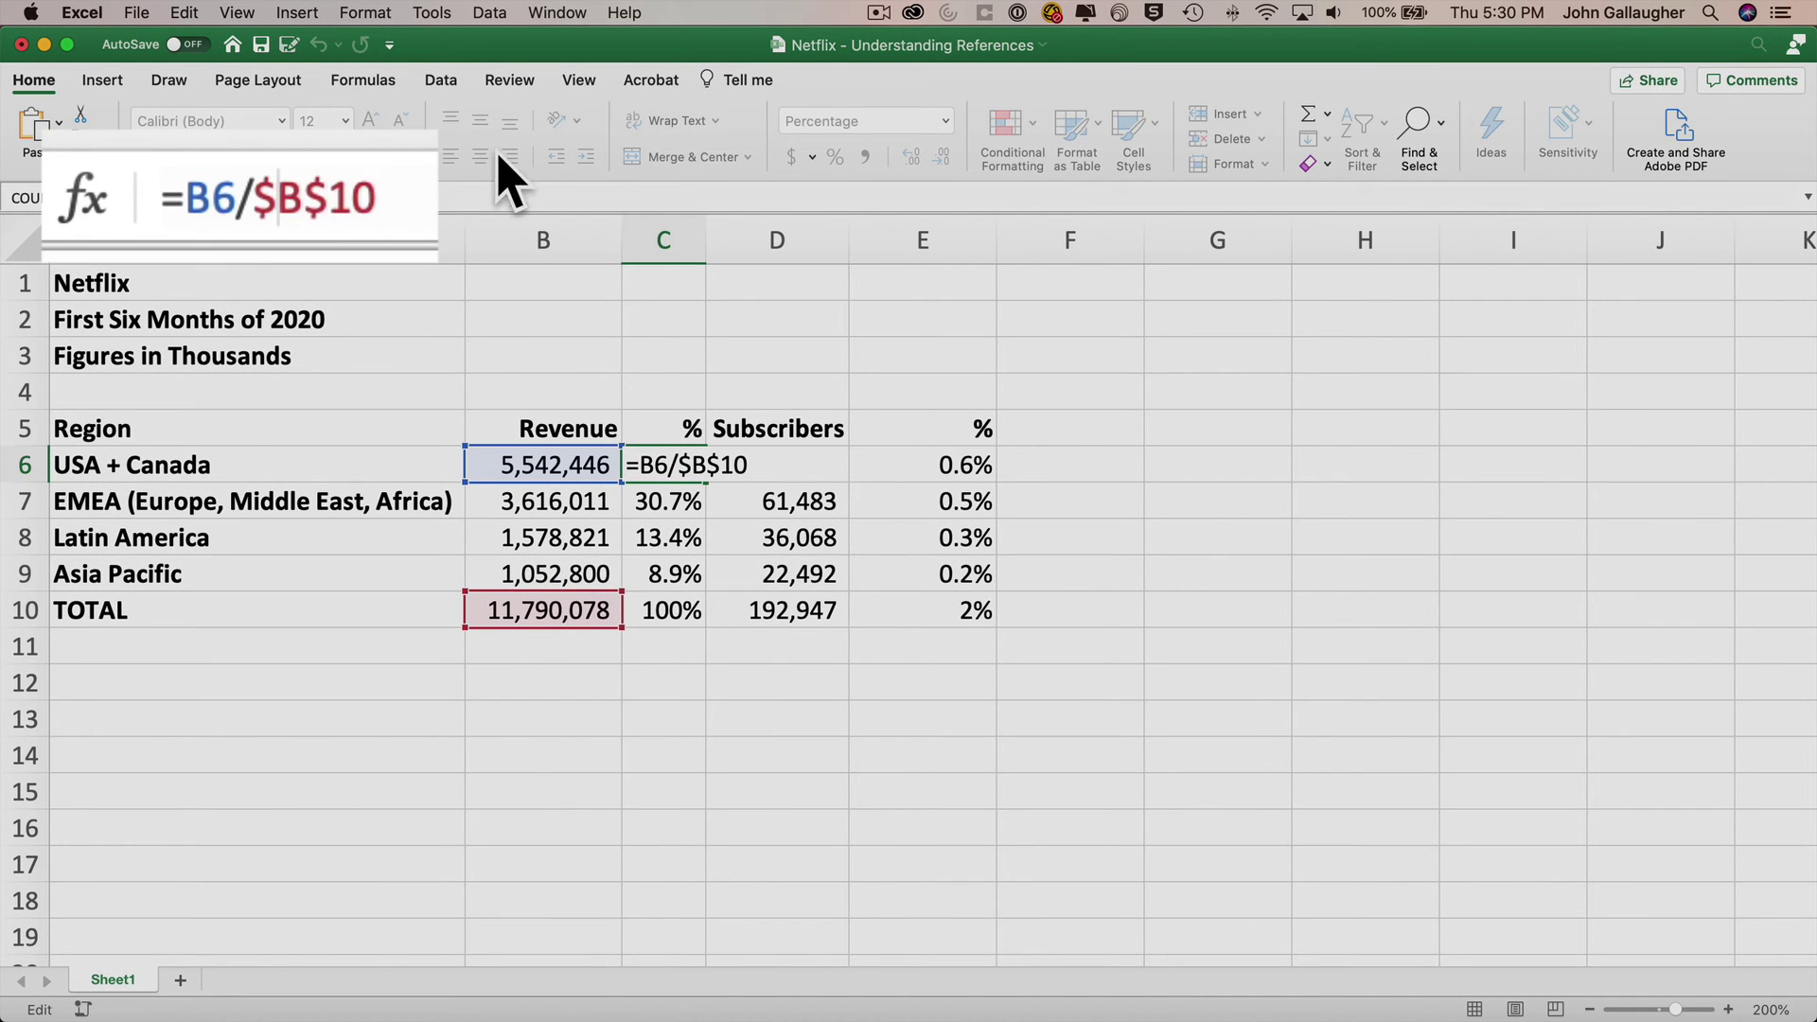
{"action": "key", "text": "BackSpace"}
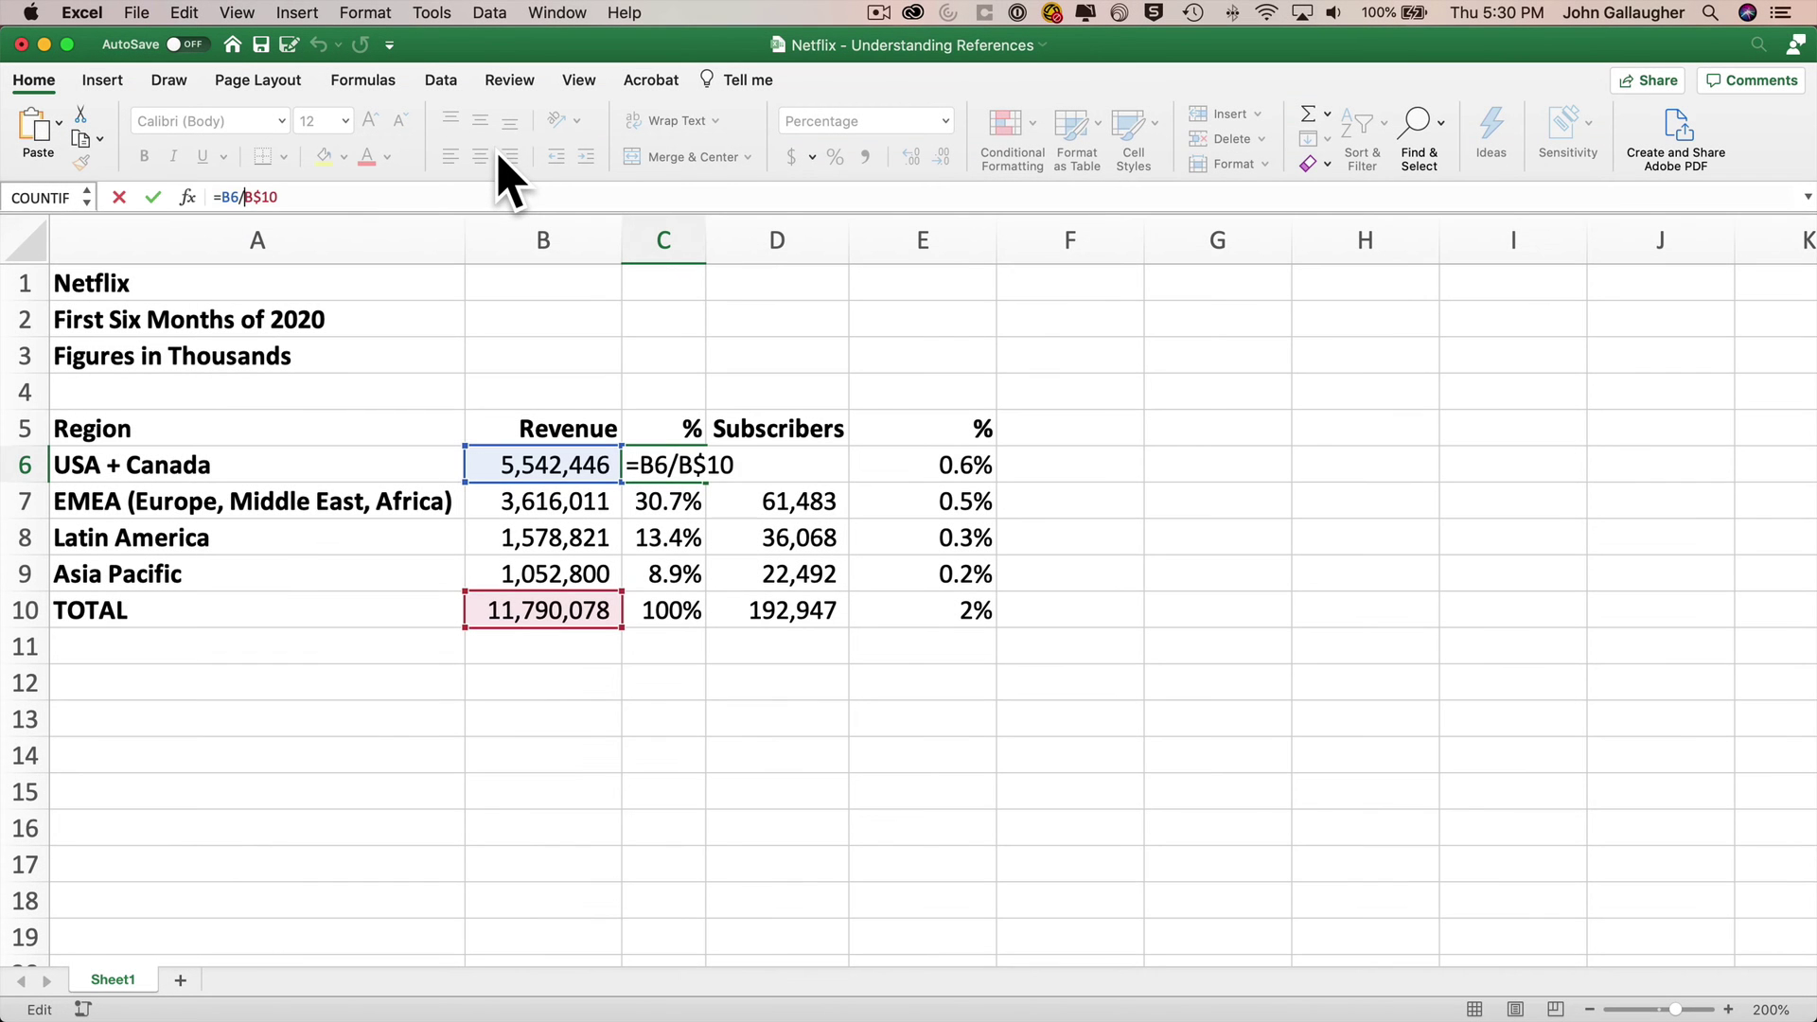
{"action": "key", "text": "Return"}
{"action": "key", "text": "Up"}
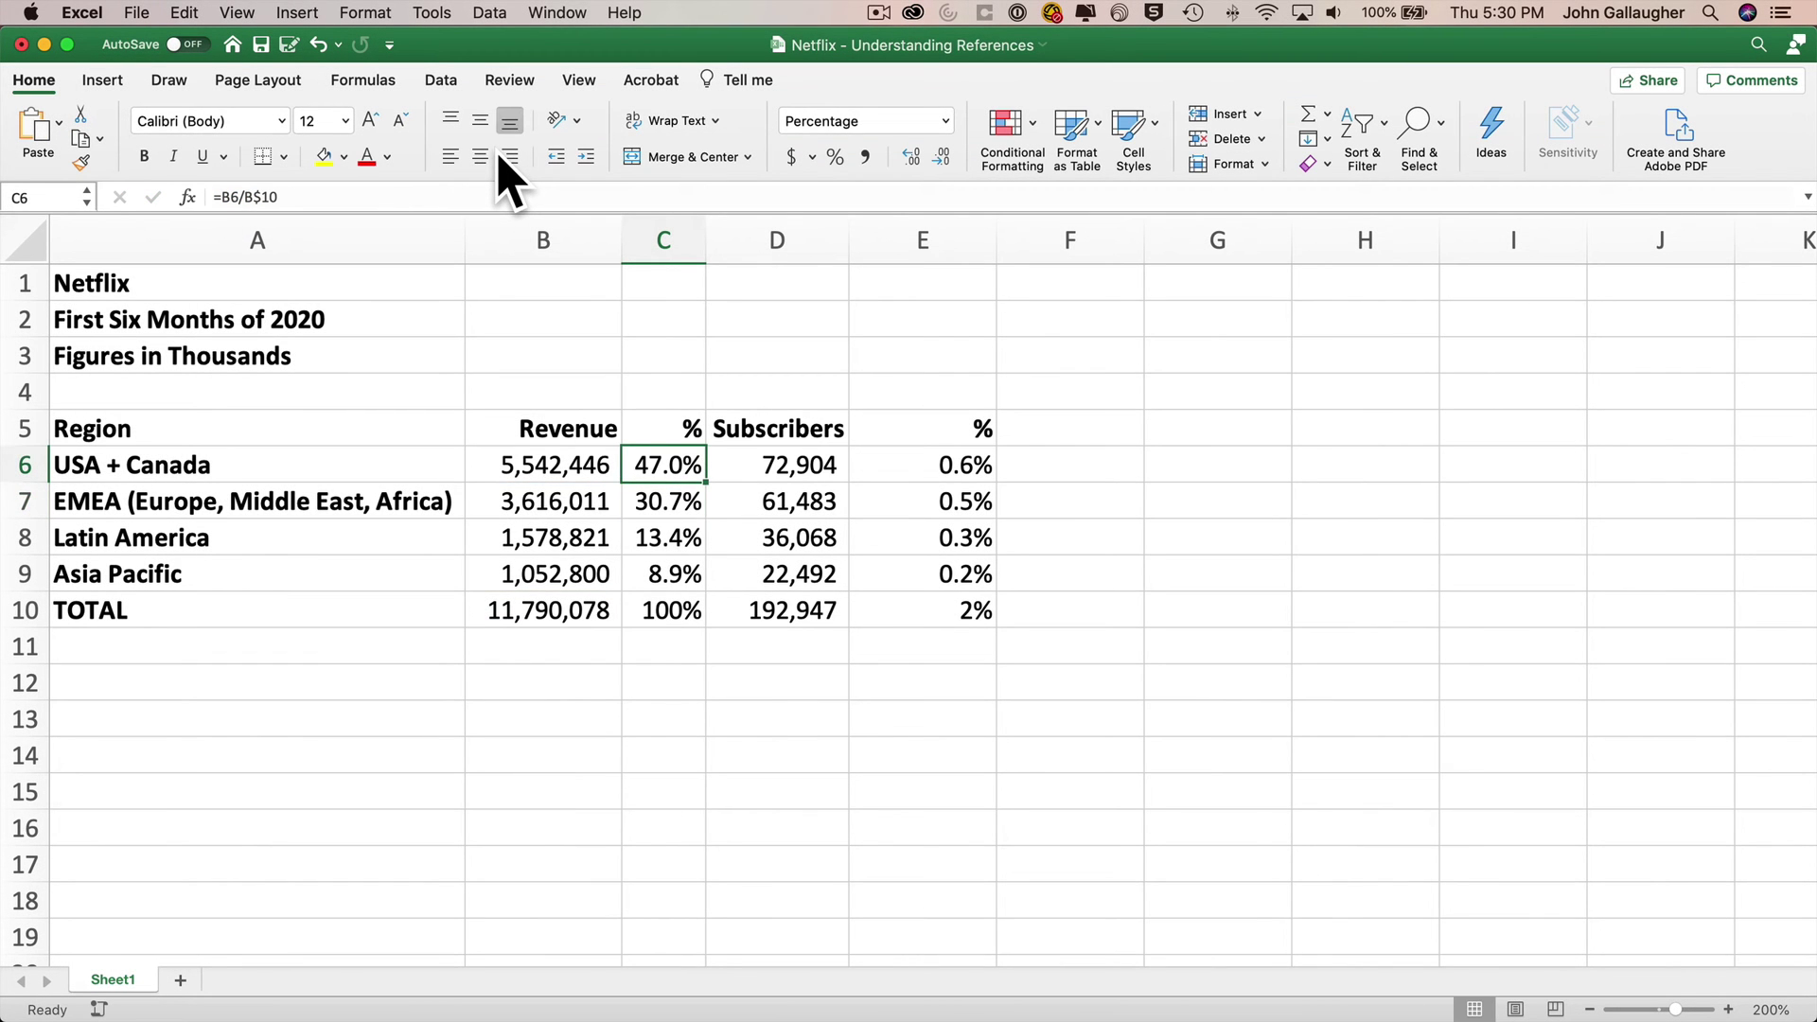
Fill C6's row-locked formula down to C9, then copy C5:C10 into E5
{"action": "double_click", "coordinate": [700, 481]}
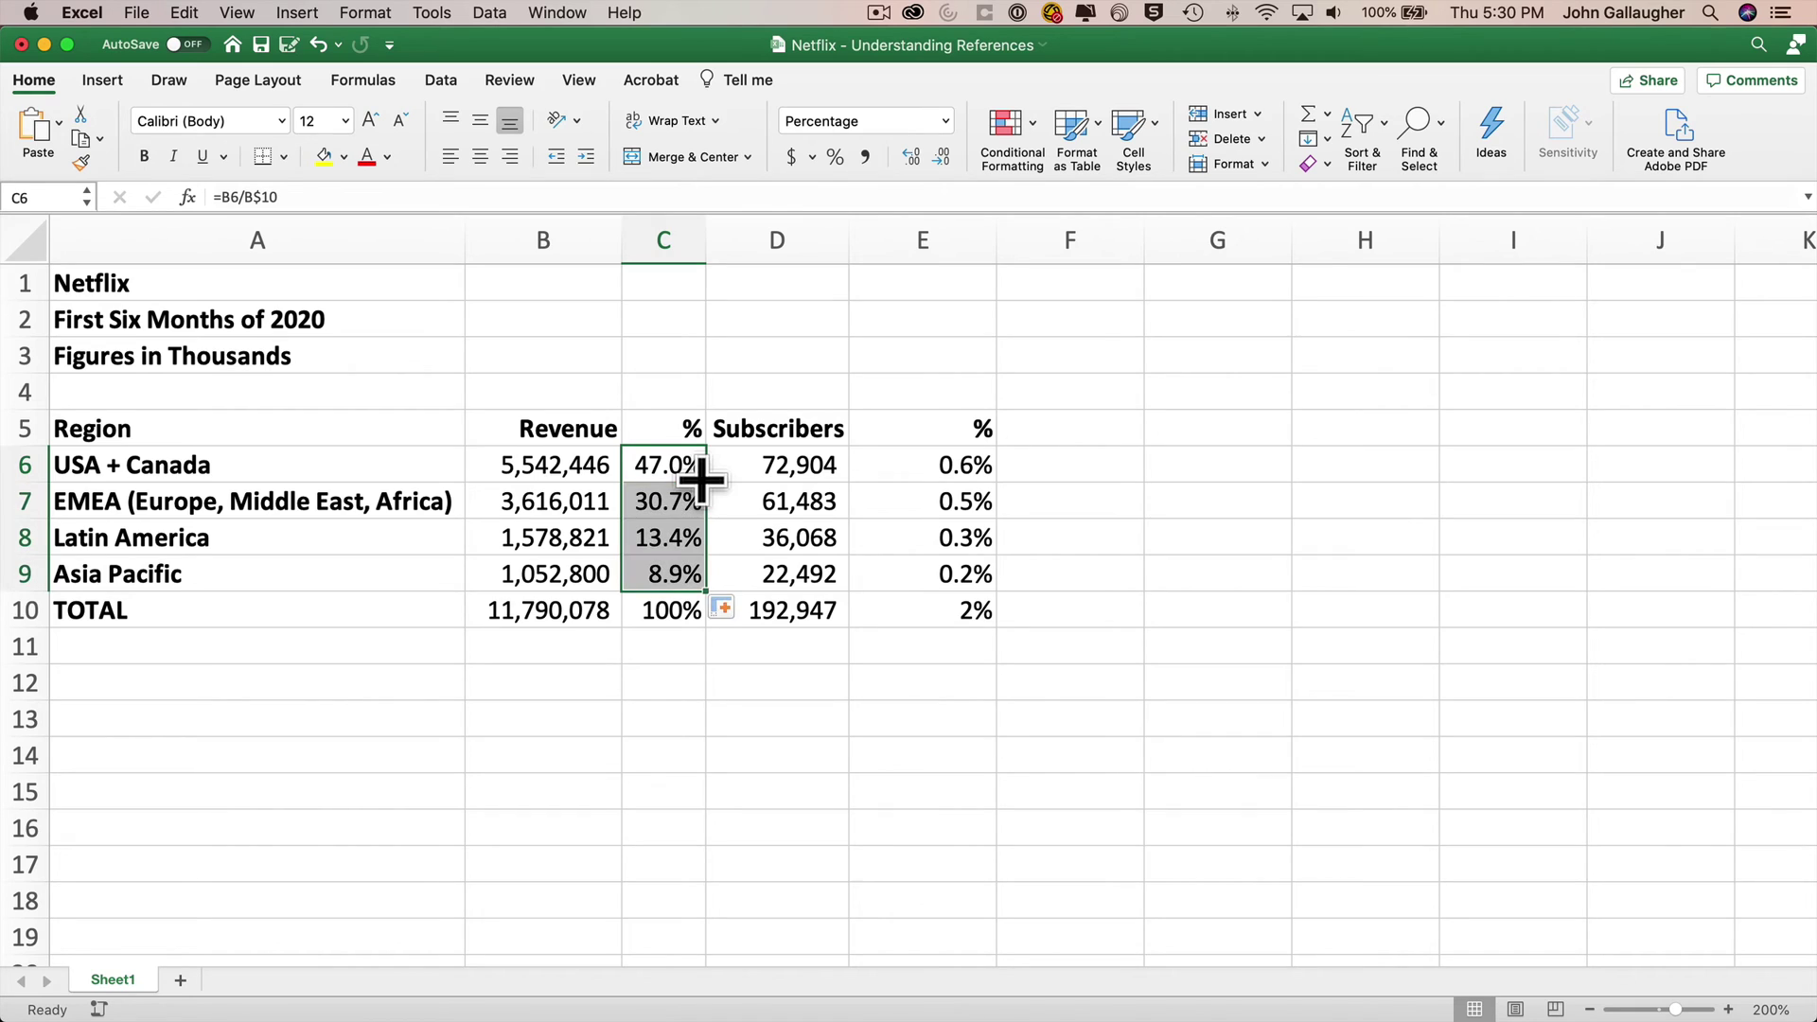
{"action": "left_click", "coordinate": [819, 766]}
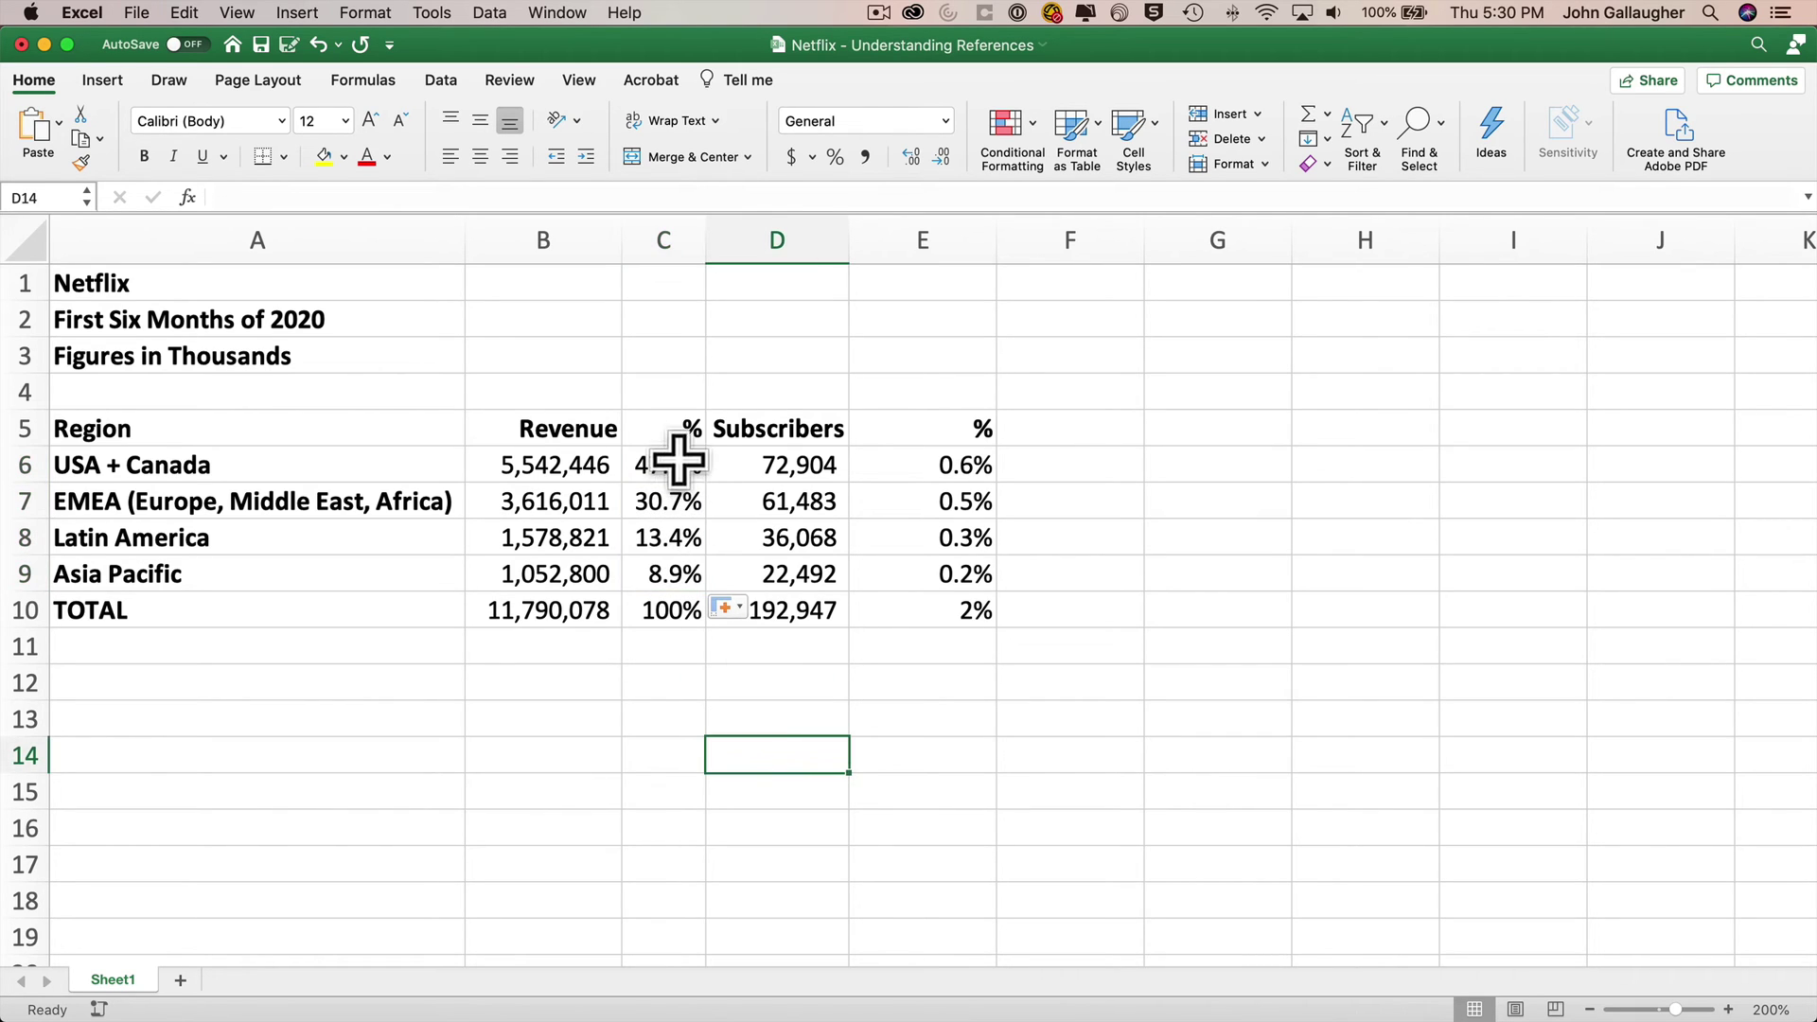
{"action": "left_click", "coordinate": [663, 430]}
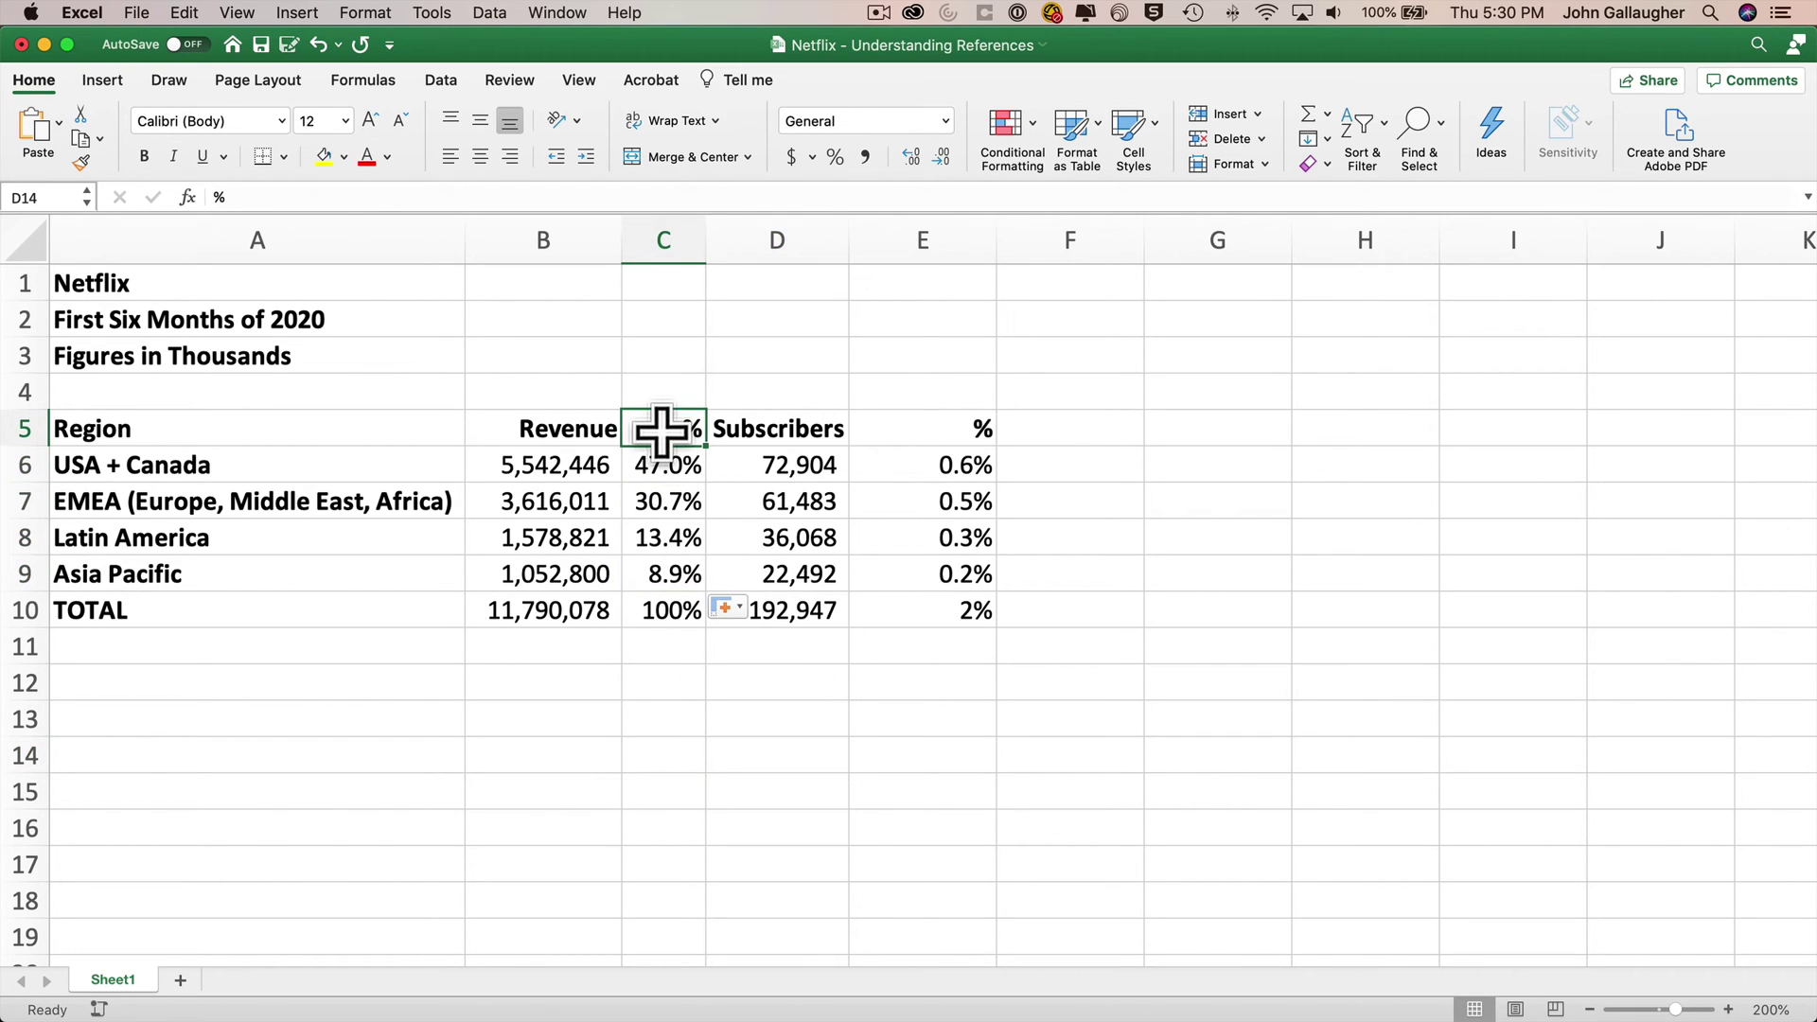
{"action": "left_click_drag", "start_coordinate": [663, 431], "coordinate": [682, 610]}
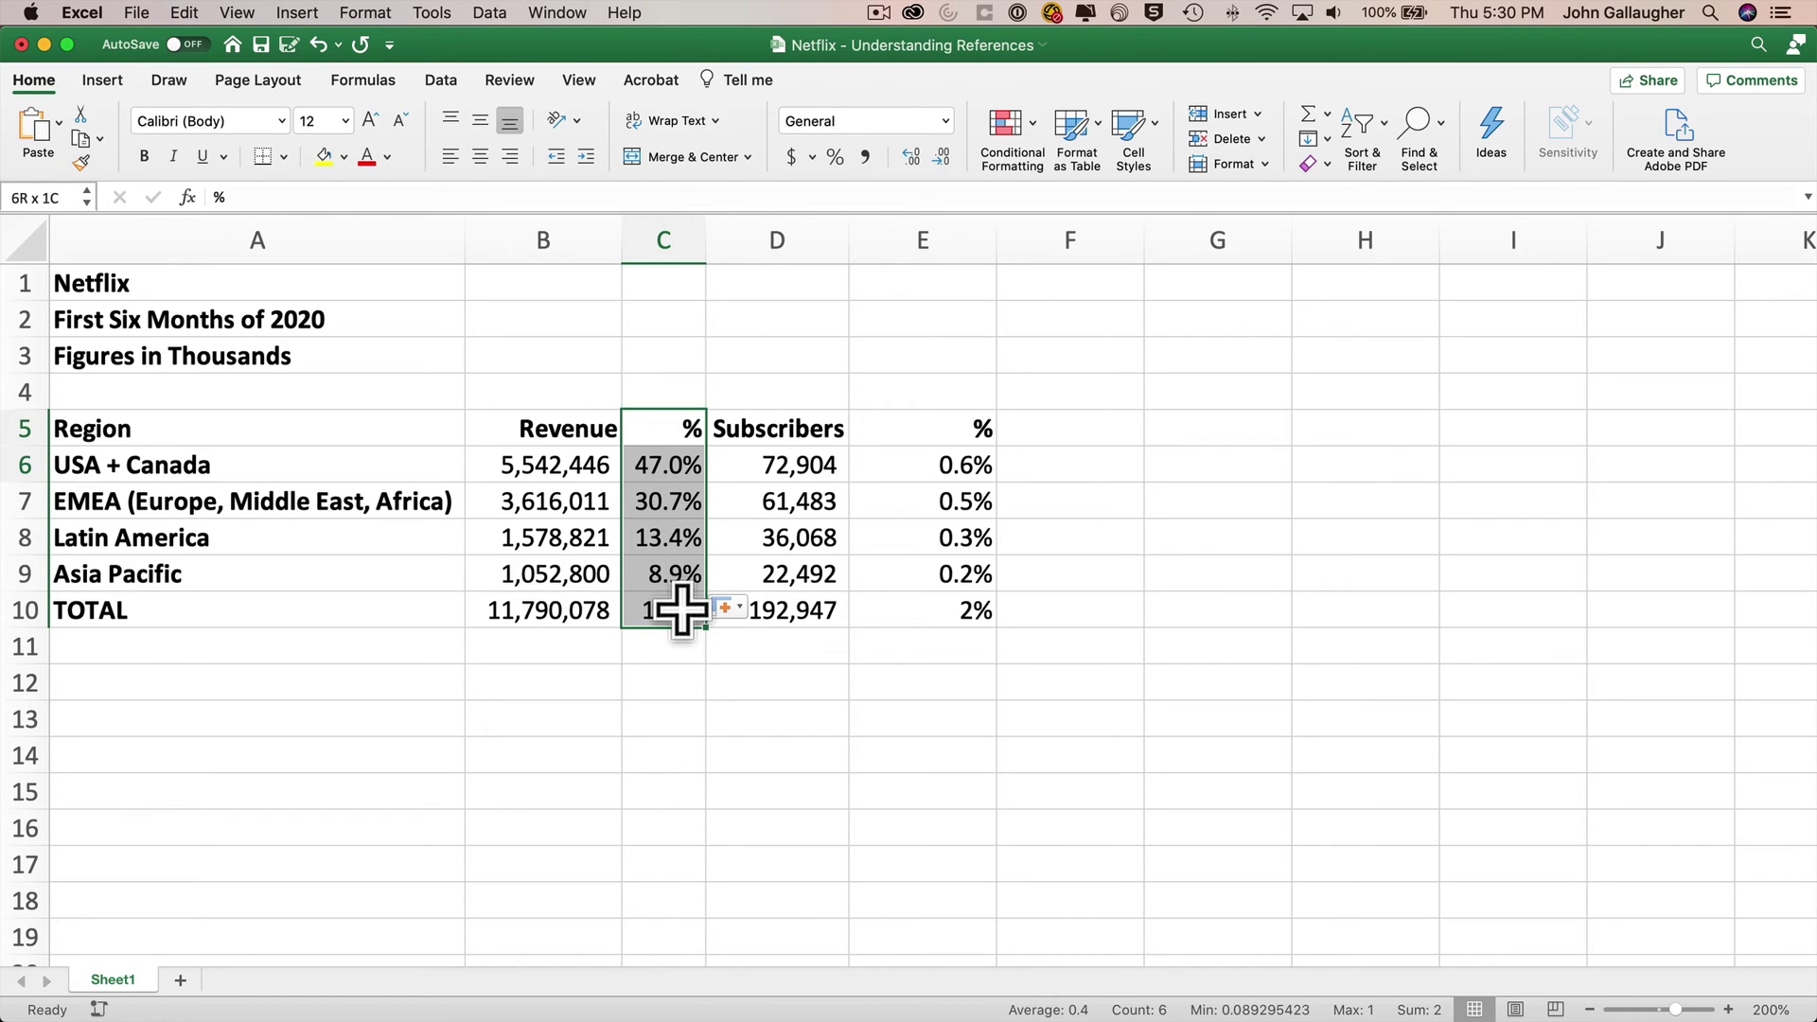
{"action": "key", "text": "super+c"}
{"action": "left_click", "coordinate": [941, 426]}
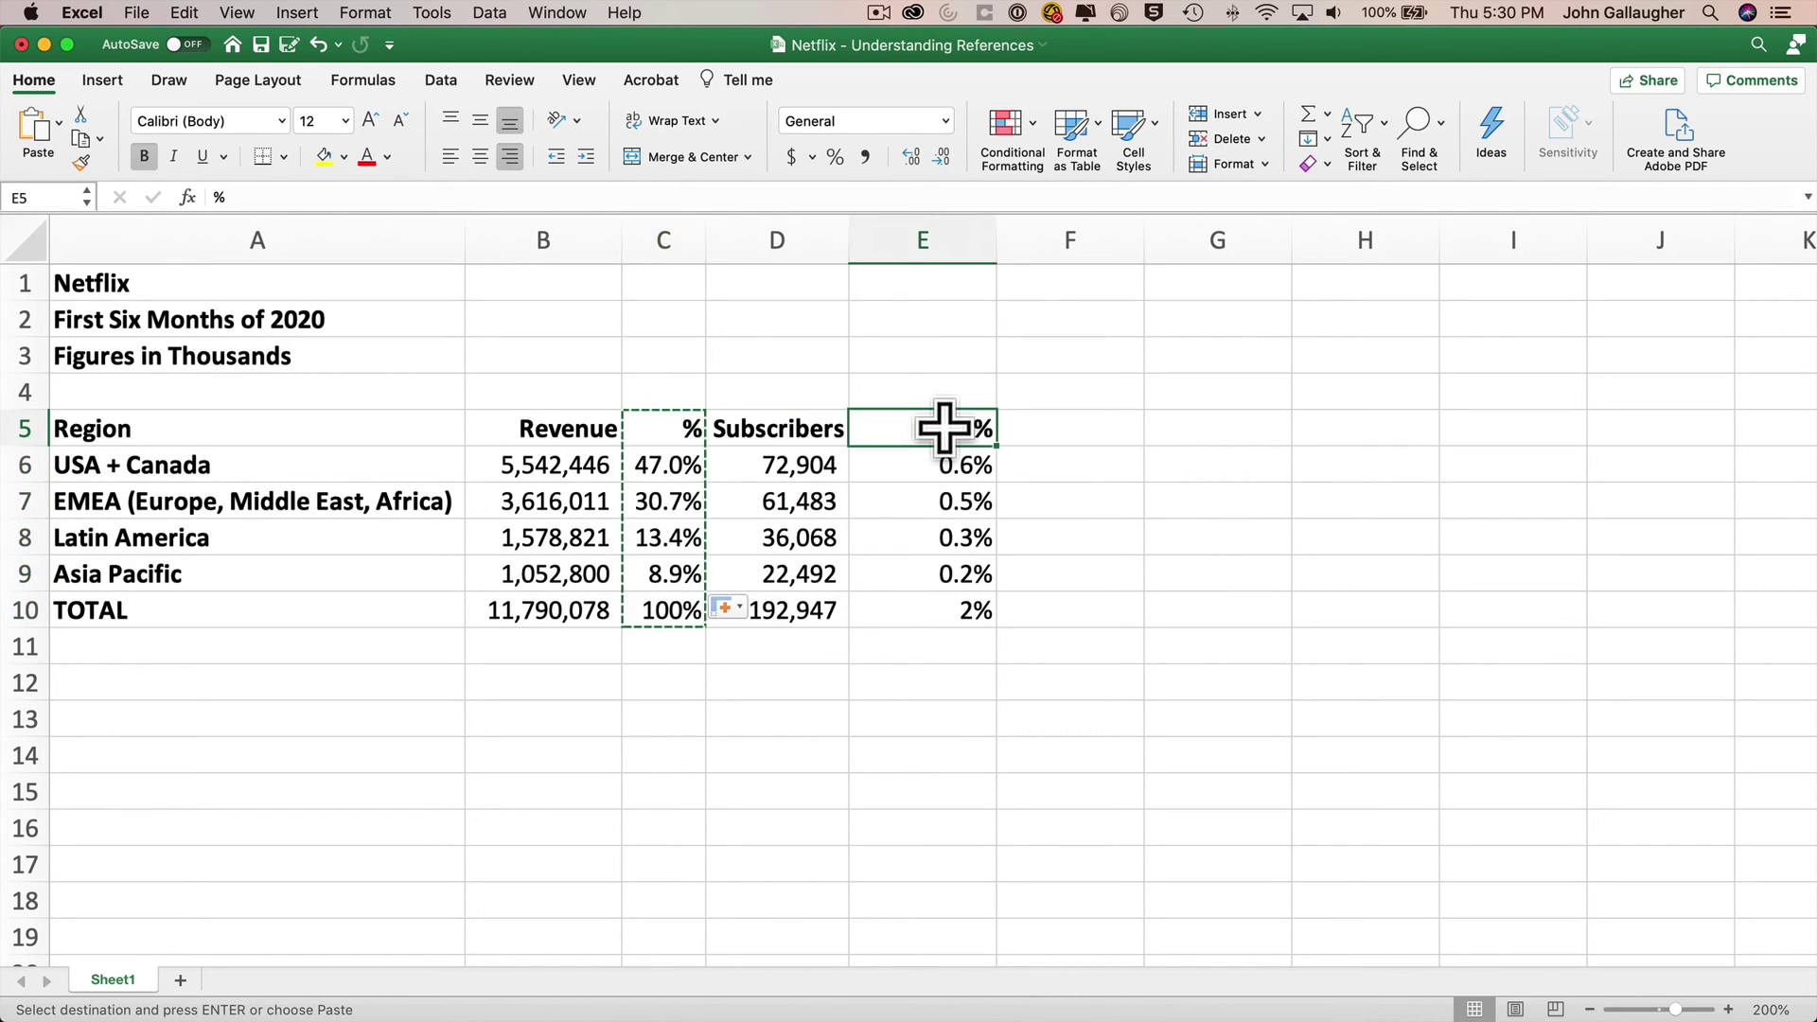
{"action": "key", "text": "super+v"}
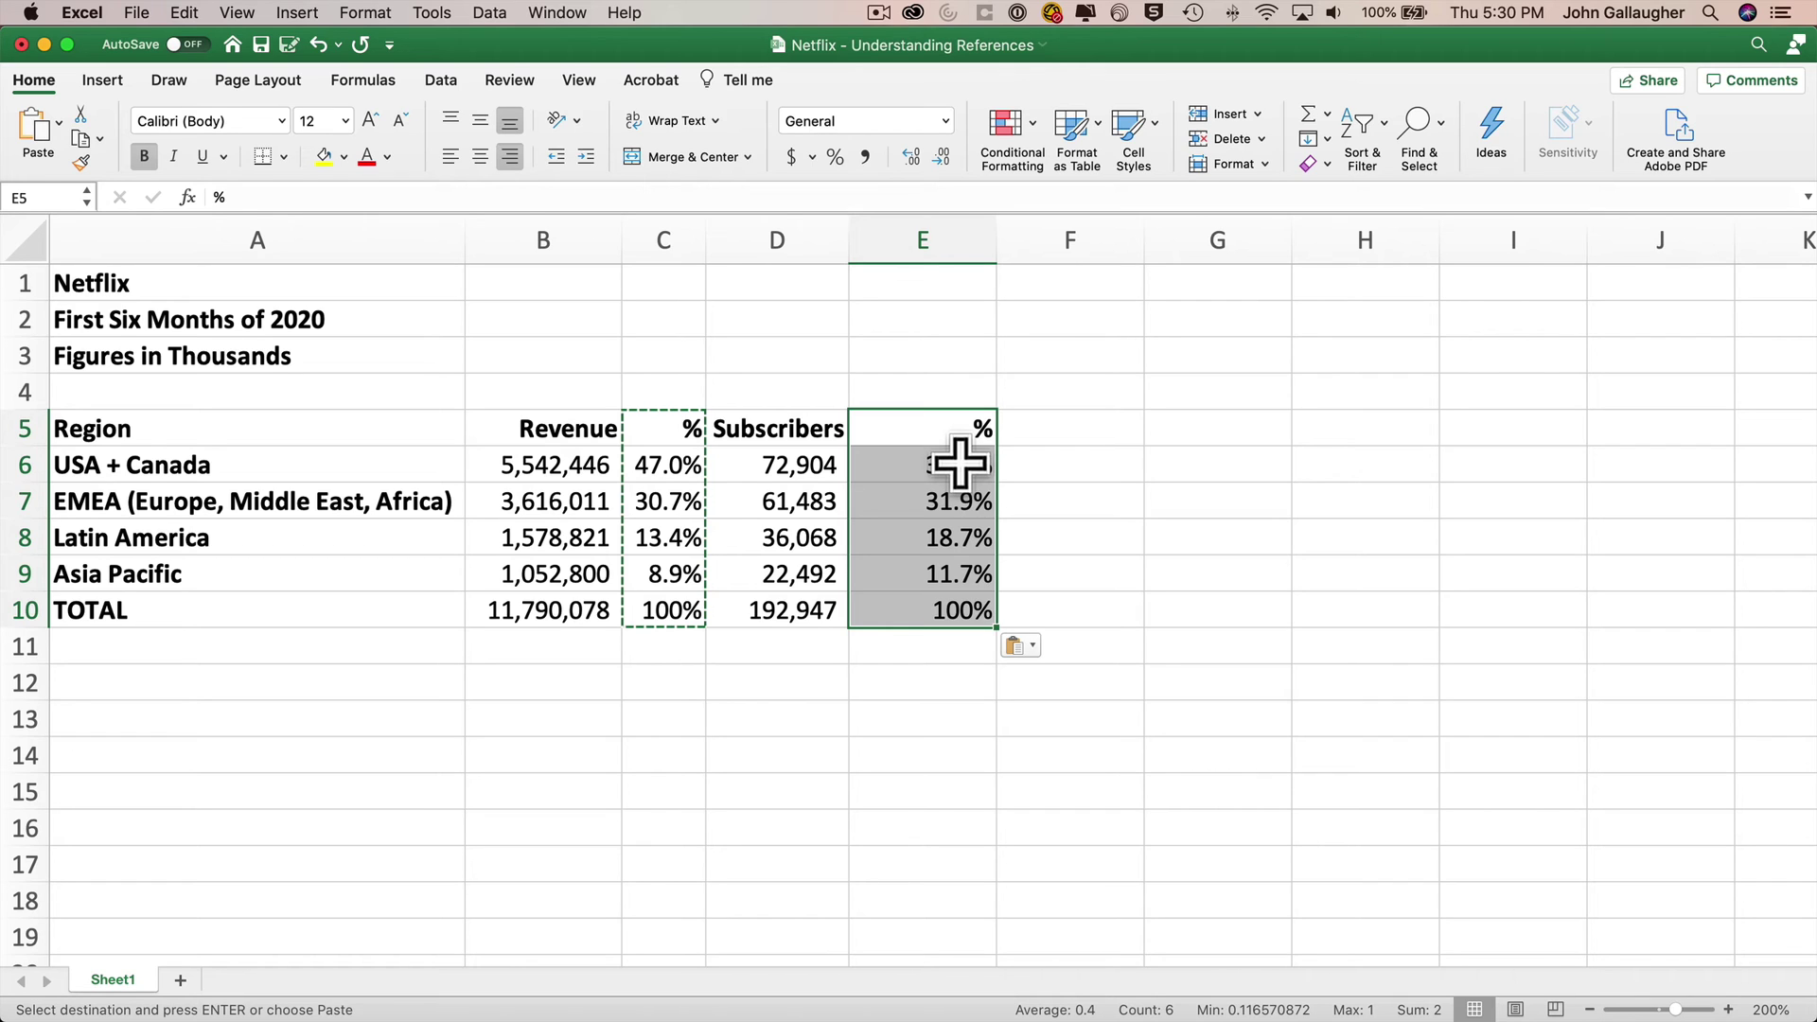
{"action": "left_click", "coordinate": [959, 464]}
{"action": "double_click", "coordinate": [959, 464]}
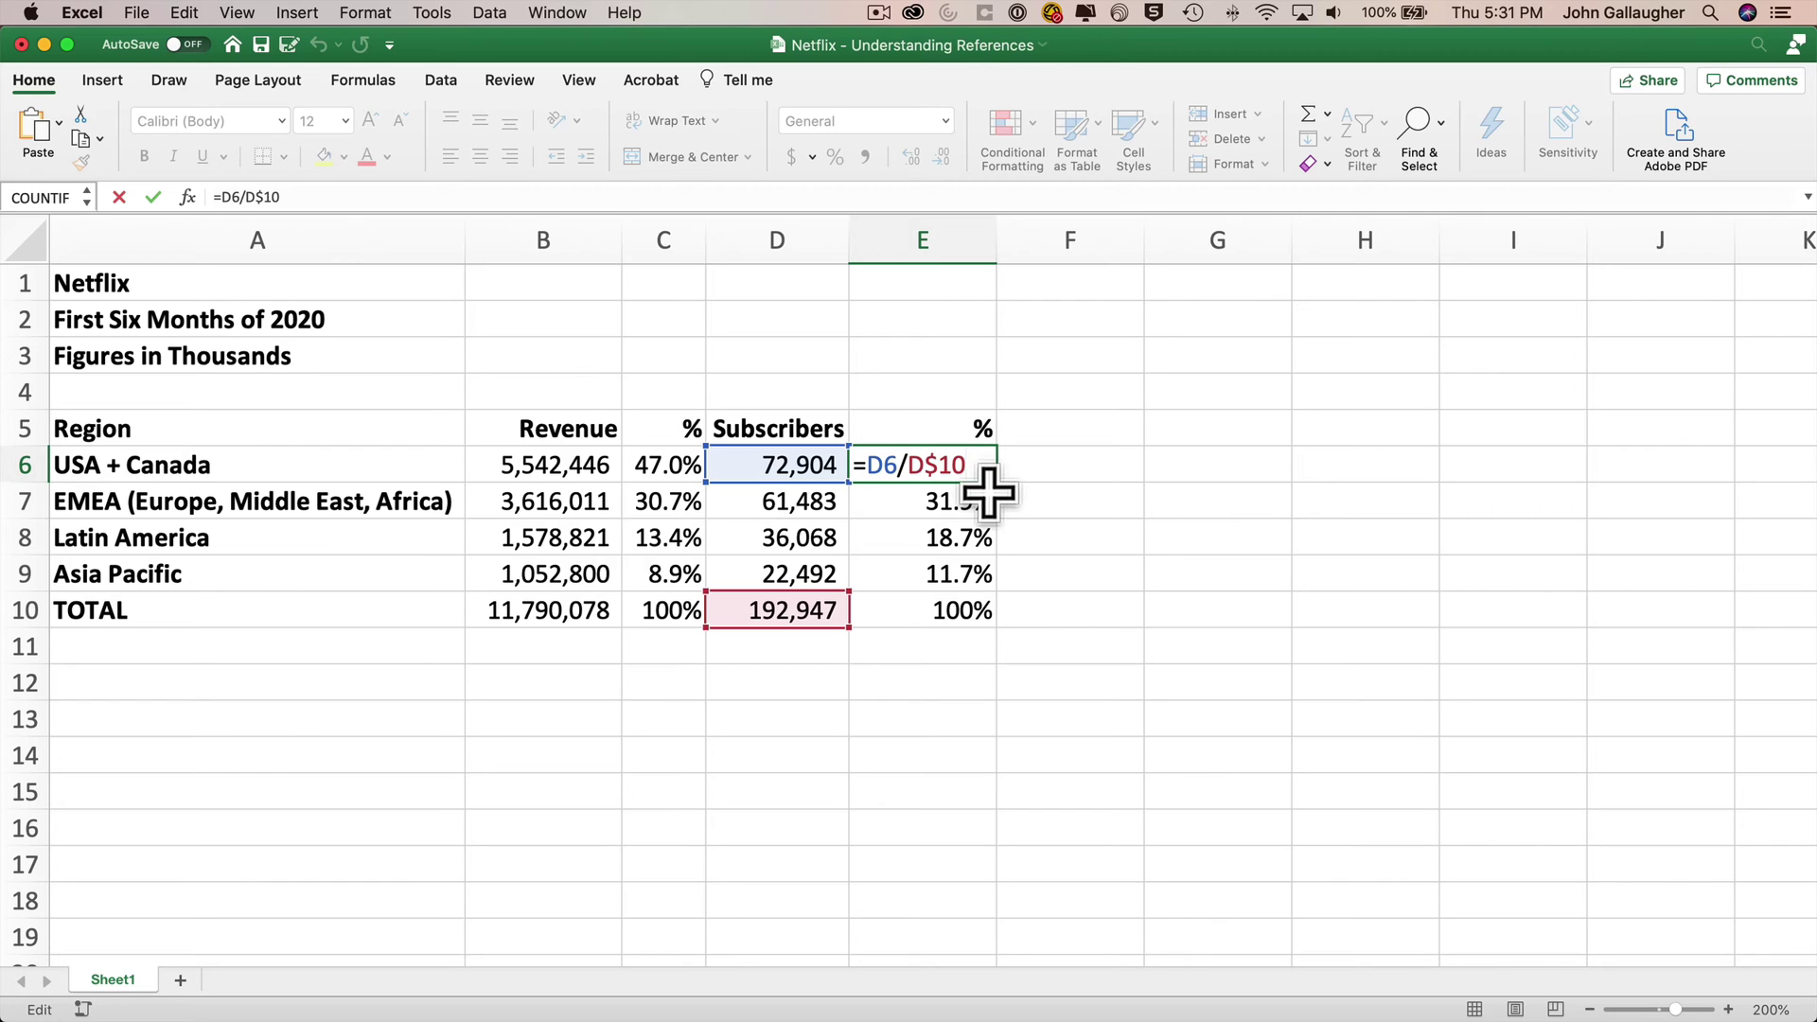
{"action": "double_click", "coordinate": [984, 500]}
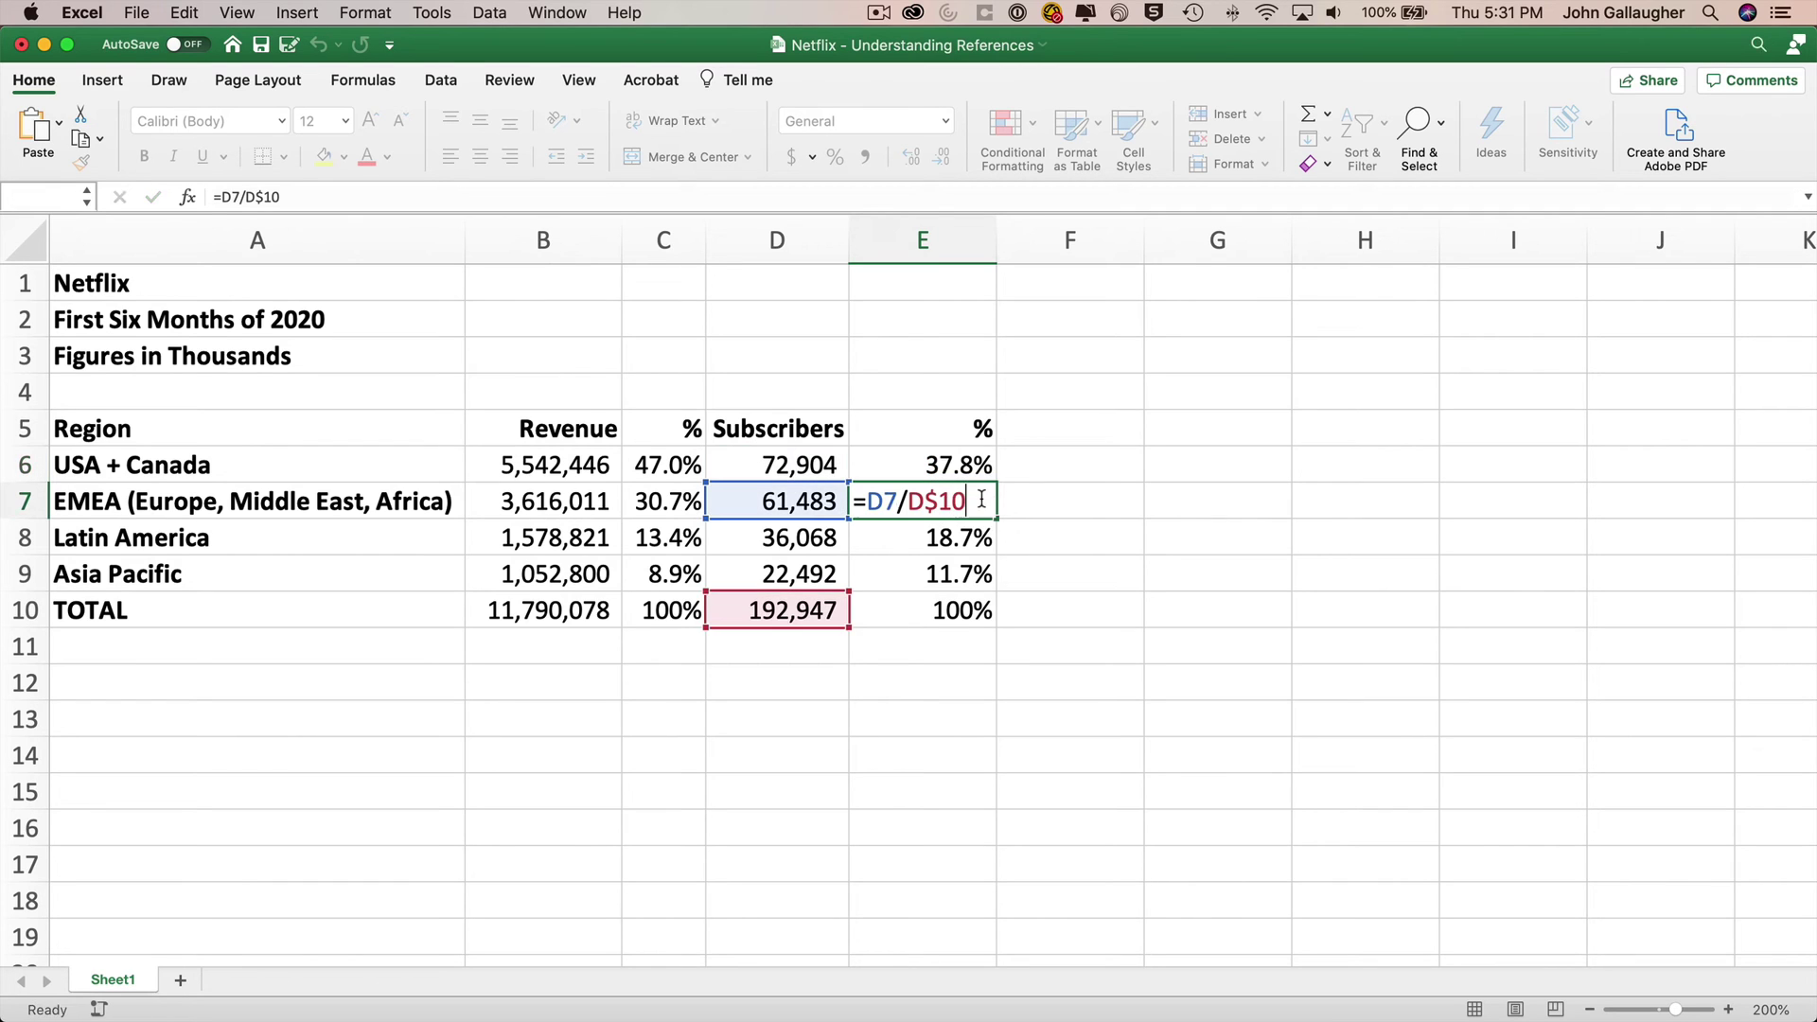
{"action": "double_click", "coordinate": [977, 536]}
{"action": "left_click", "coordinate": [977, 566]}
{"action": "double_click", "coordinate": [977, 568]}
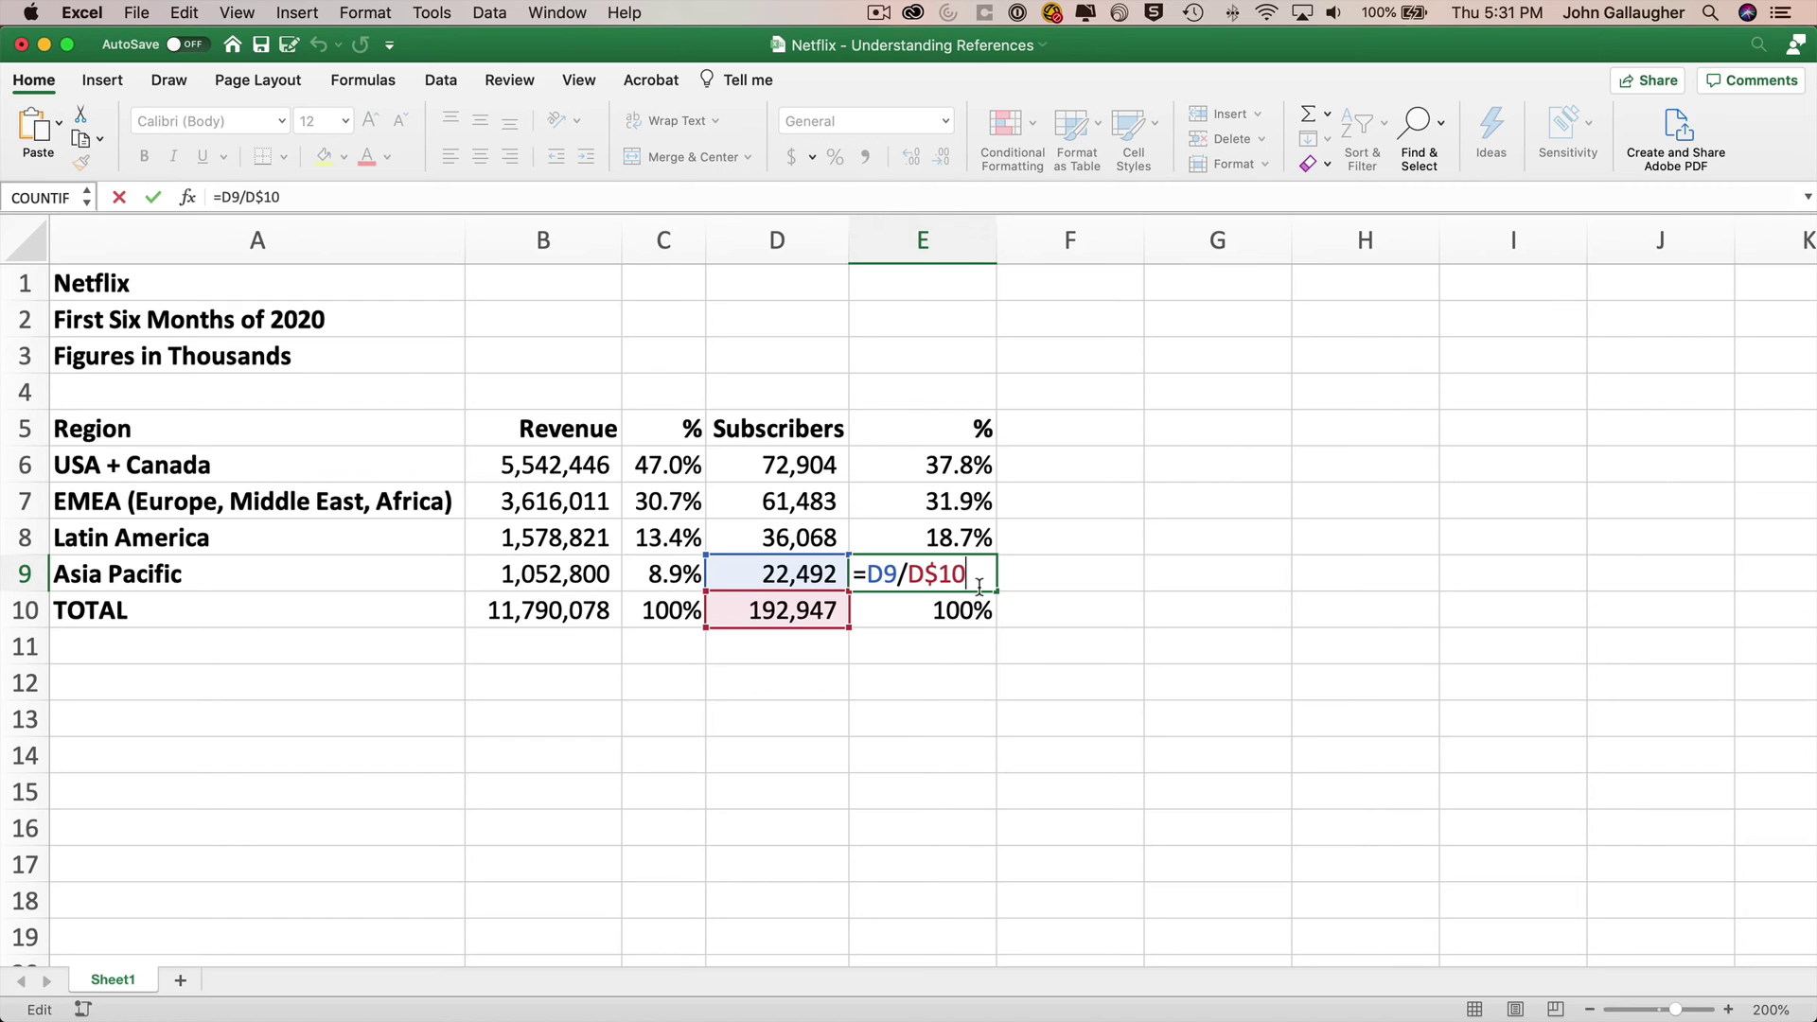
{"action": "double_click", "coordinate": [976, 610]}
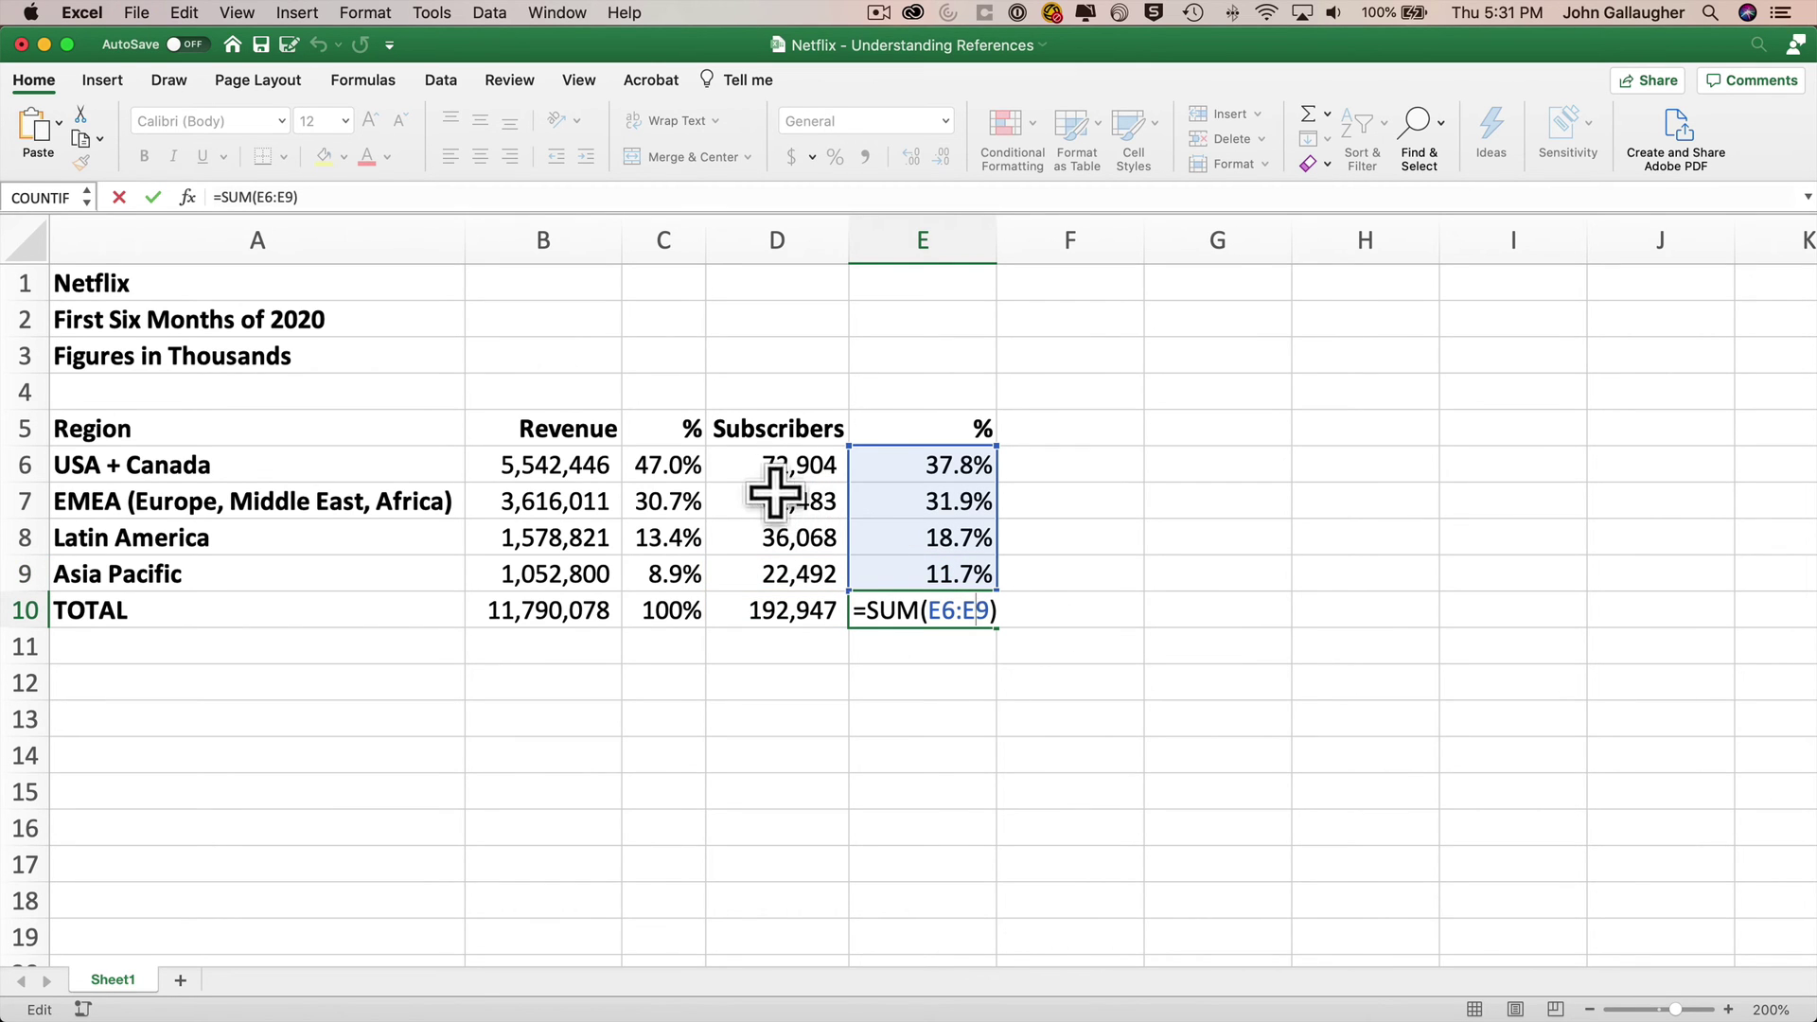
{"action": "left_click", "coordinate": [674, 464]}
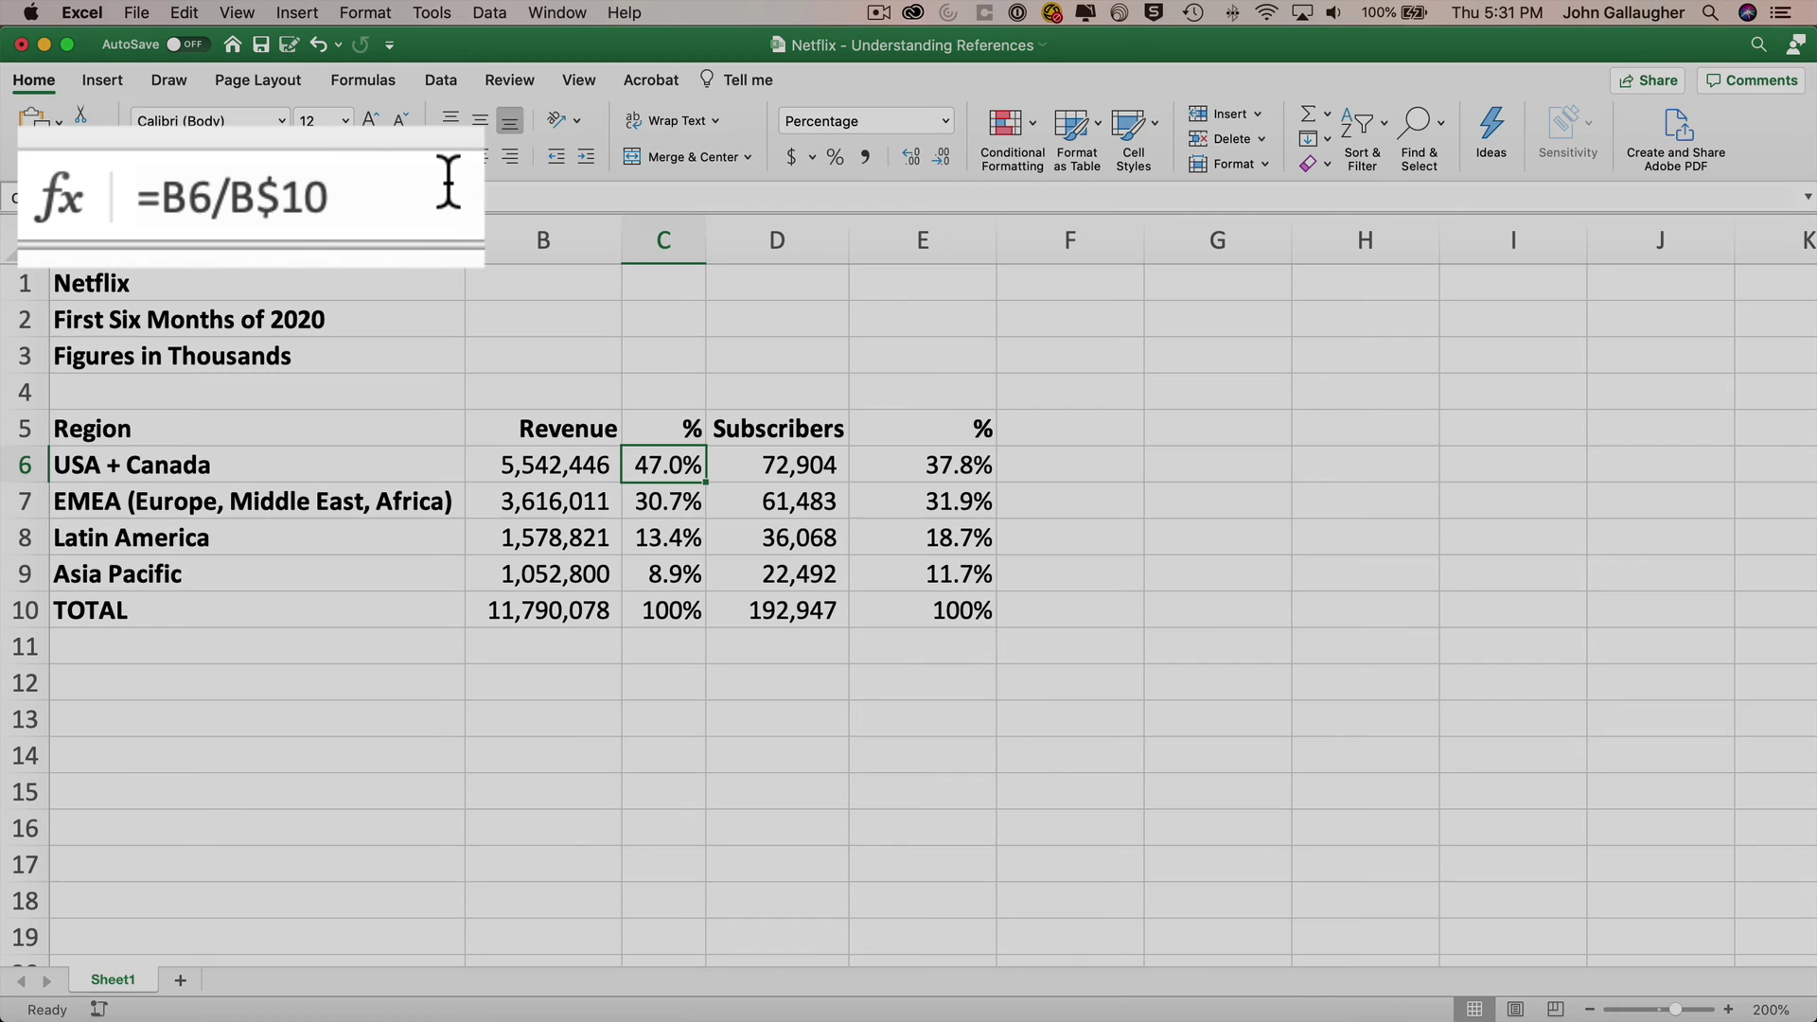
{"action": "left_click", "coordinate": [317, 197]}
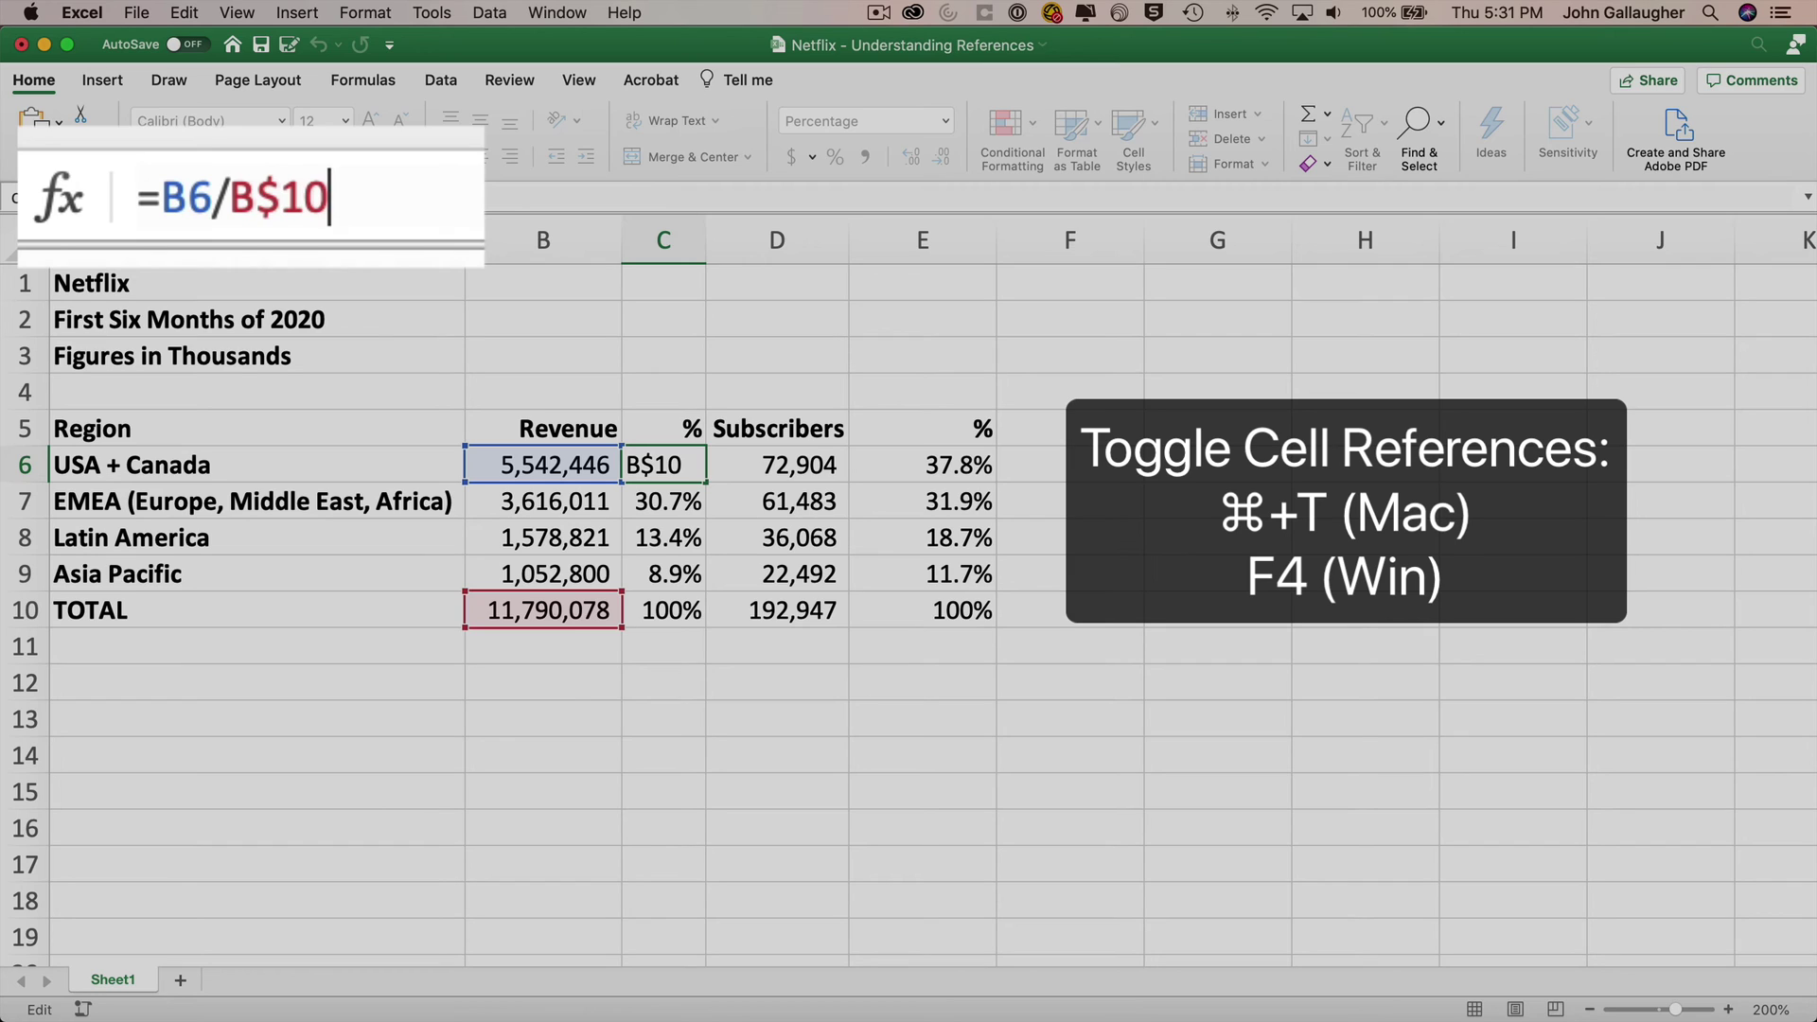
{"action": "key", "text": "super+t"}
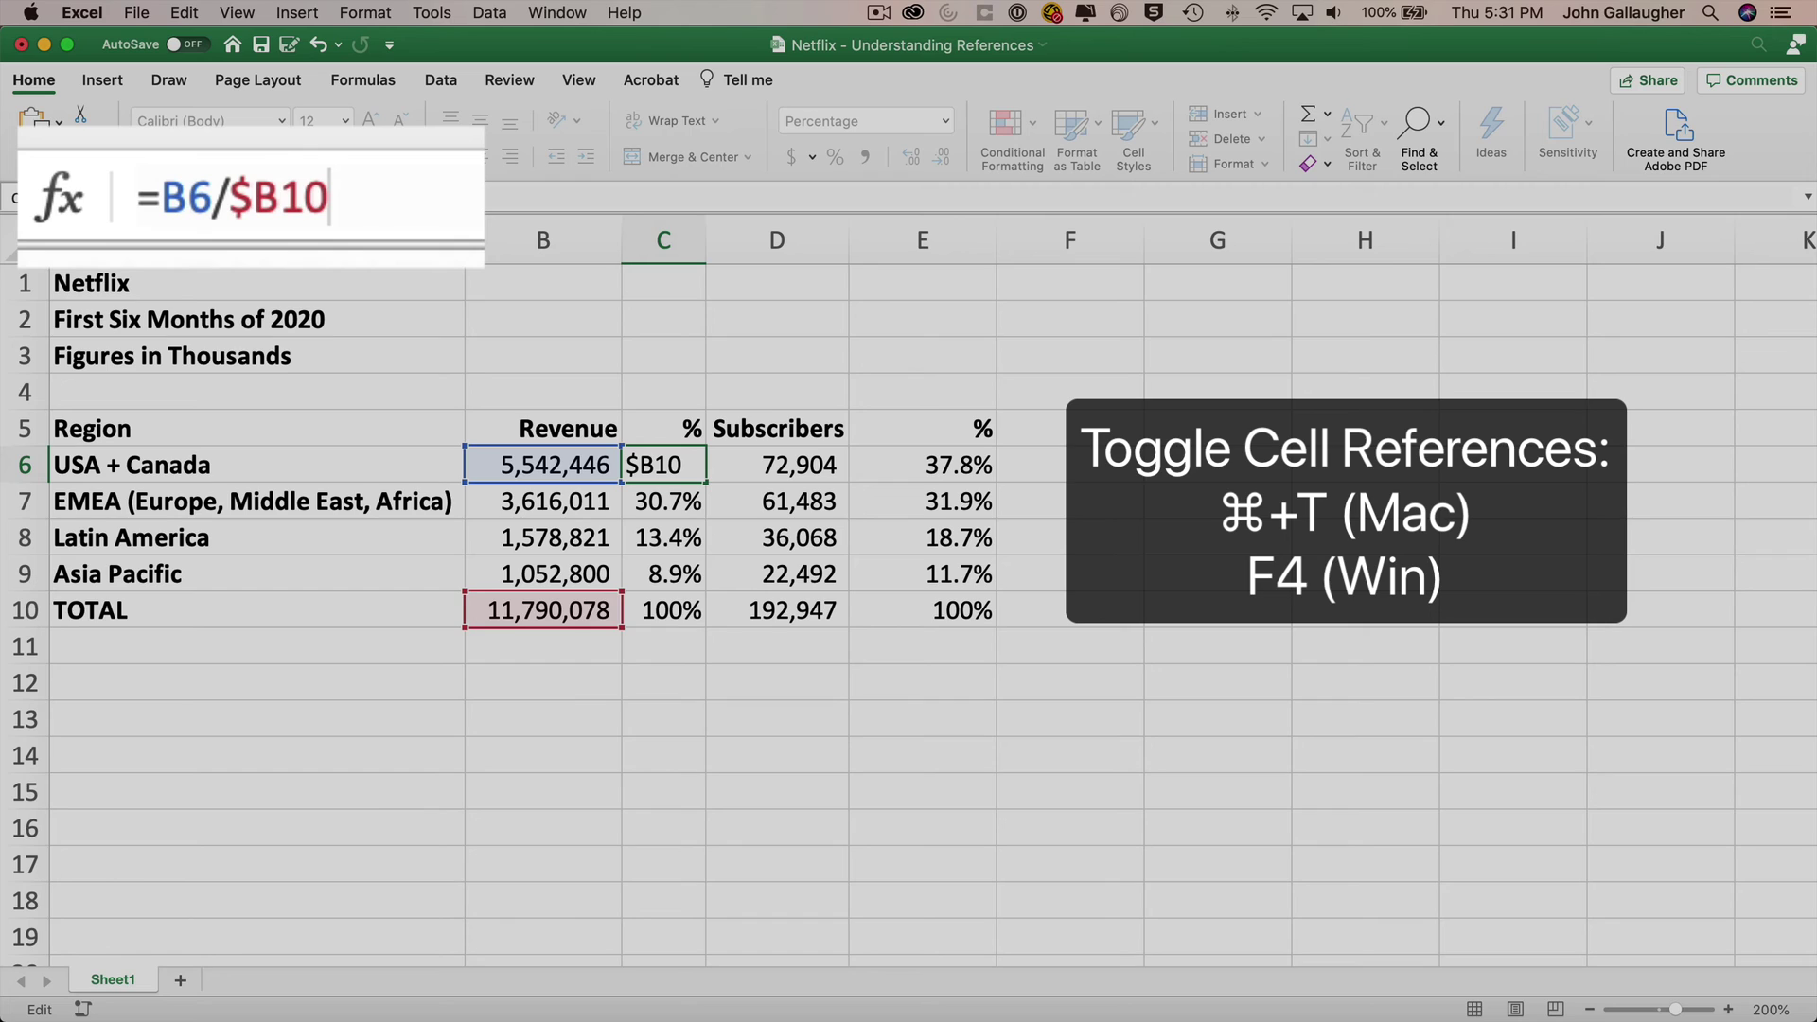
{"action": "key", "text": "super+t"}
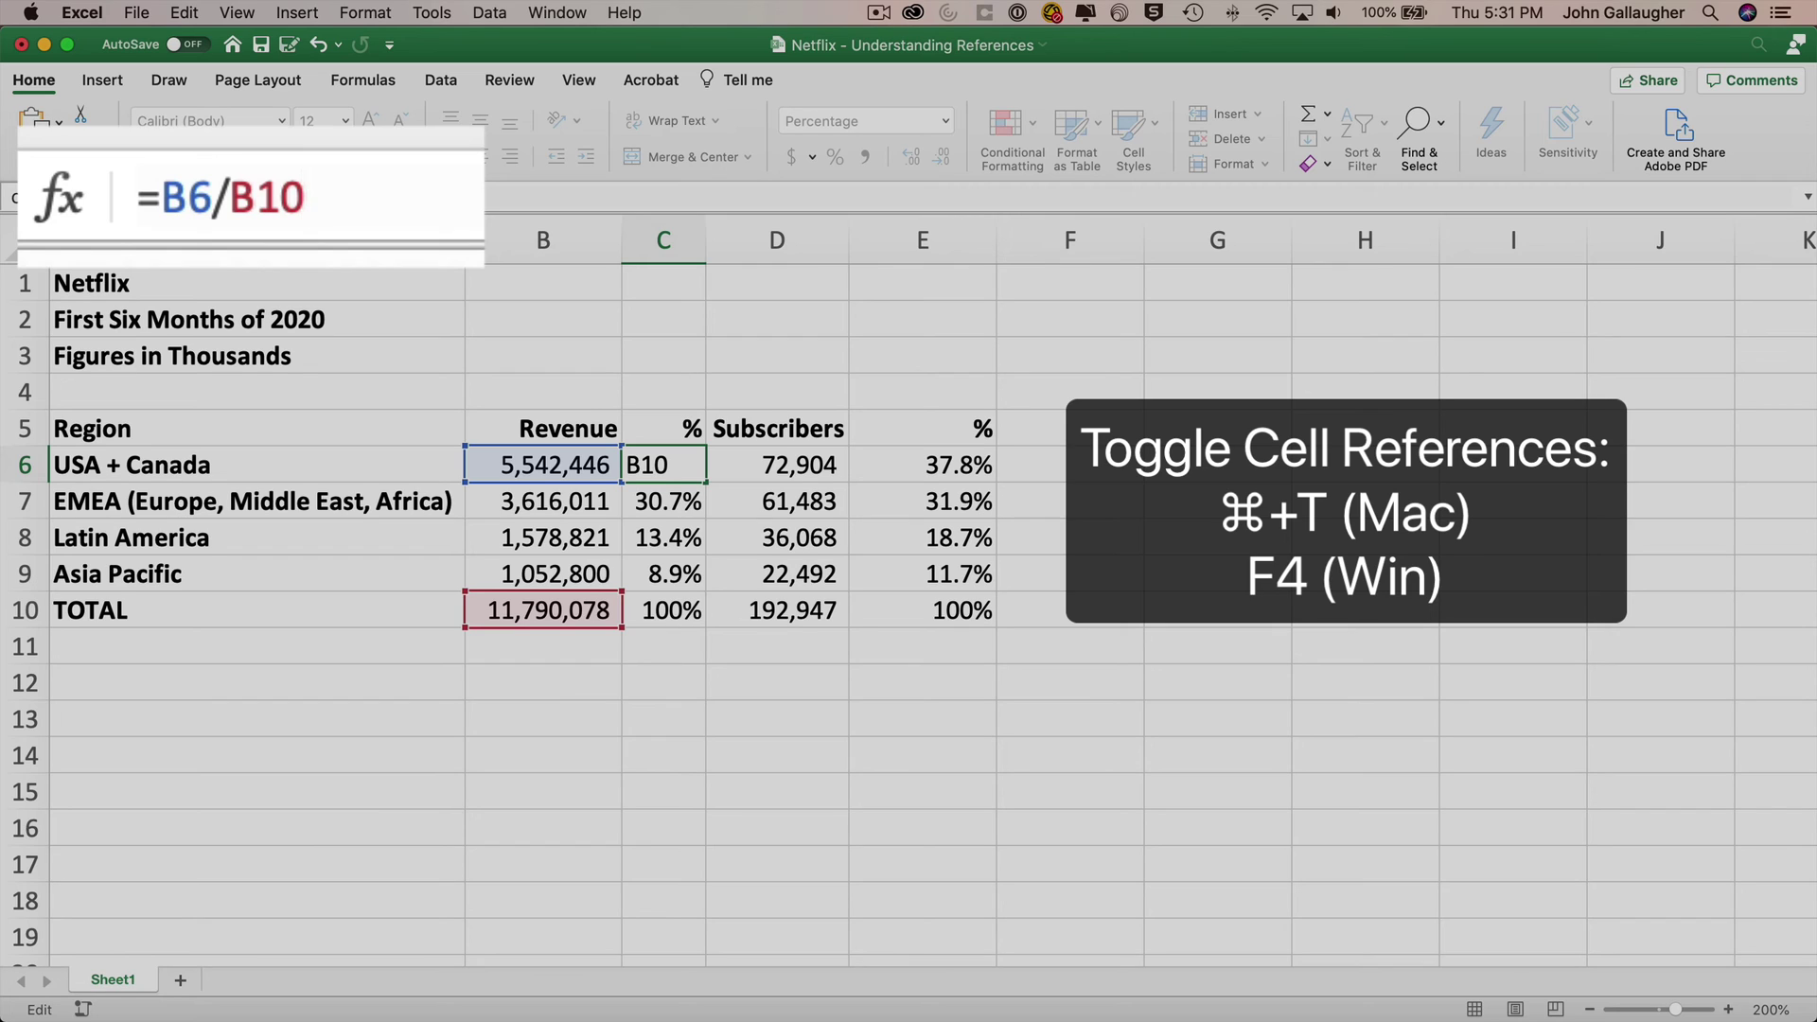
{"action": "key", "text": "super+t"}
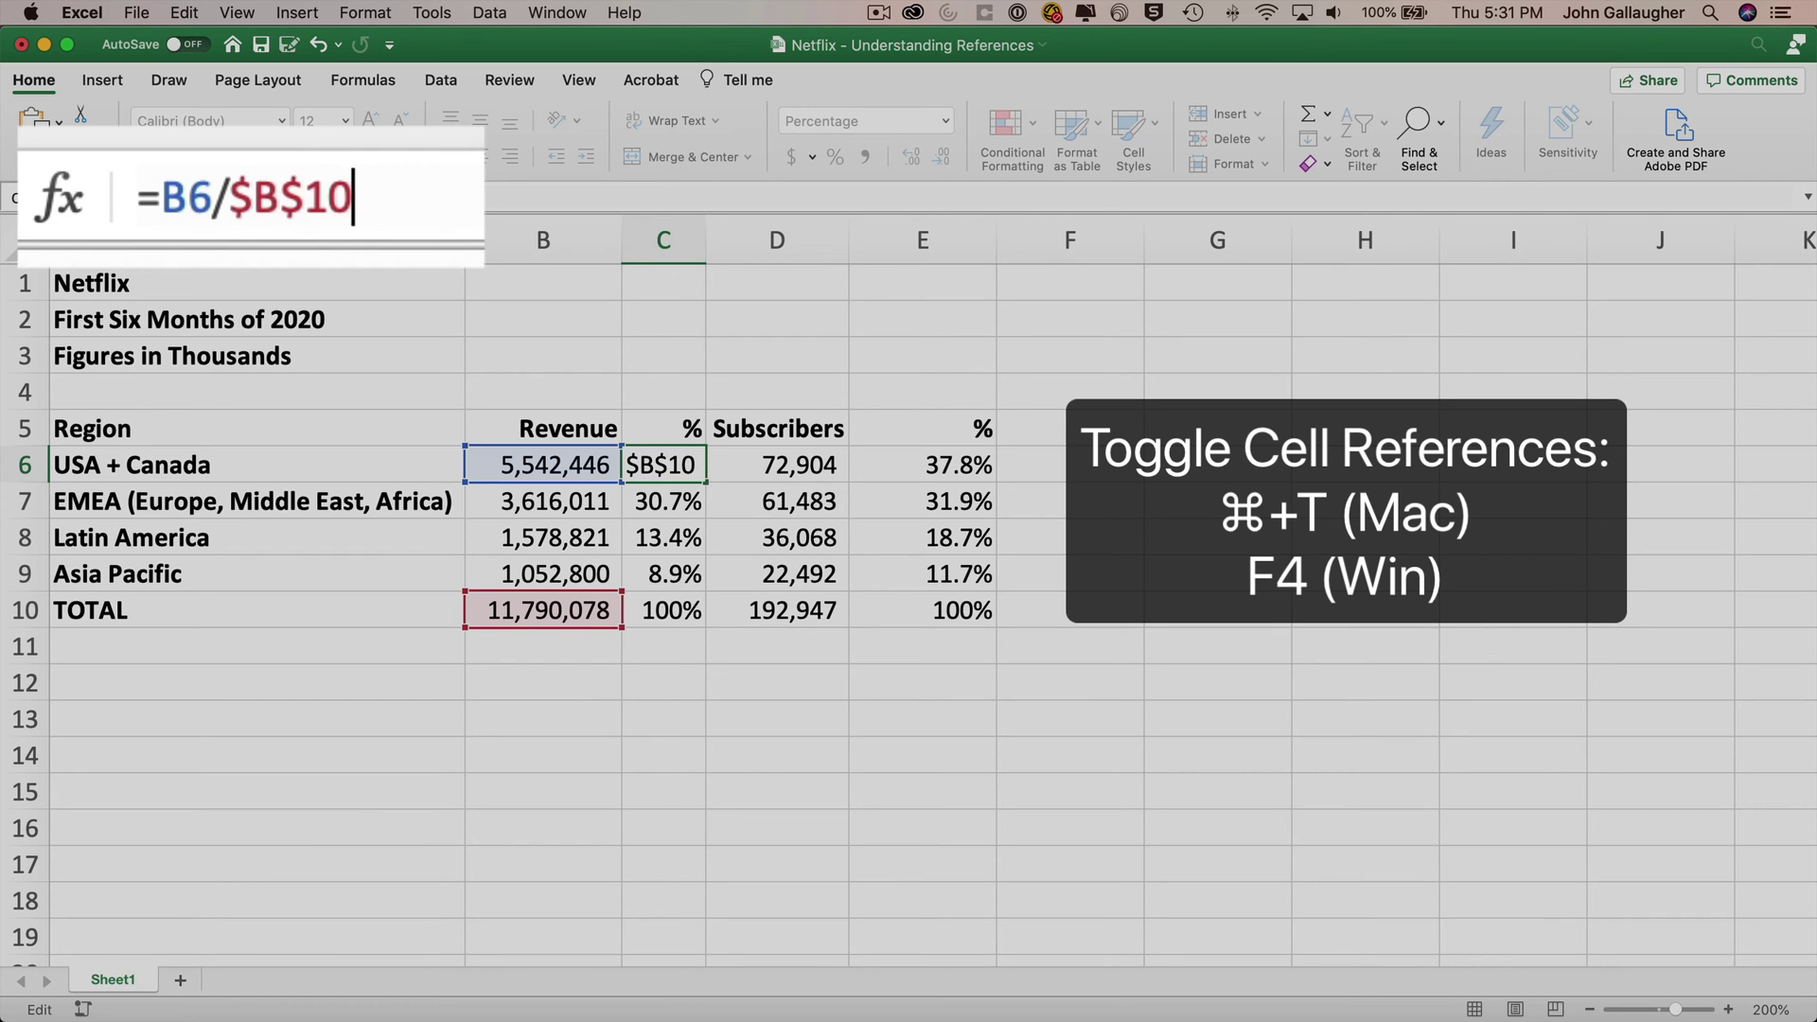
{"action": "key", "text": "super+t"}
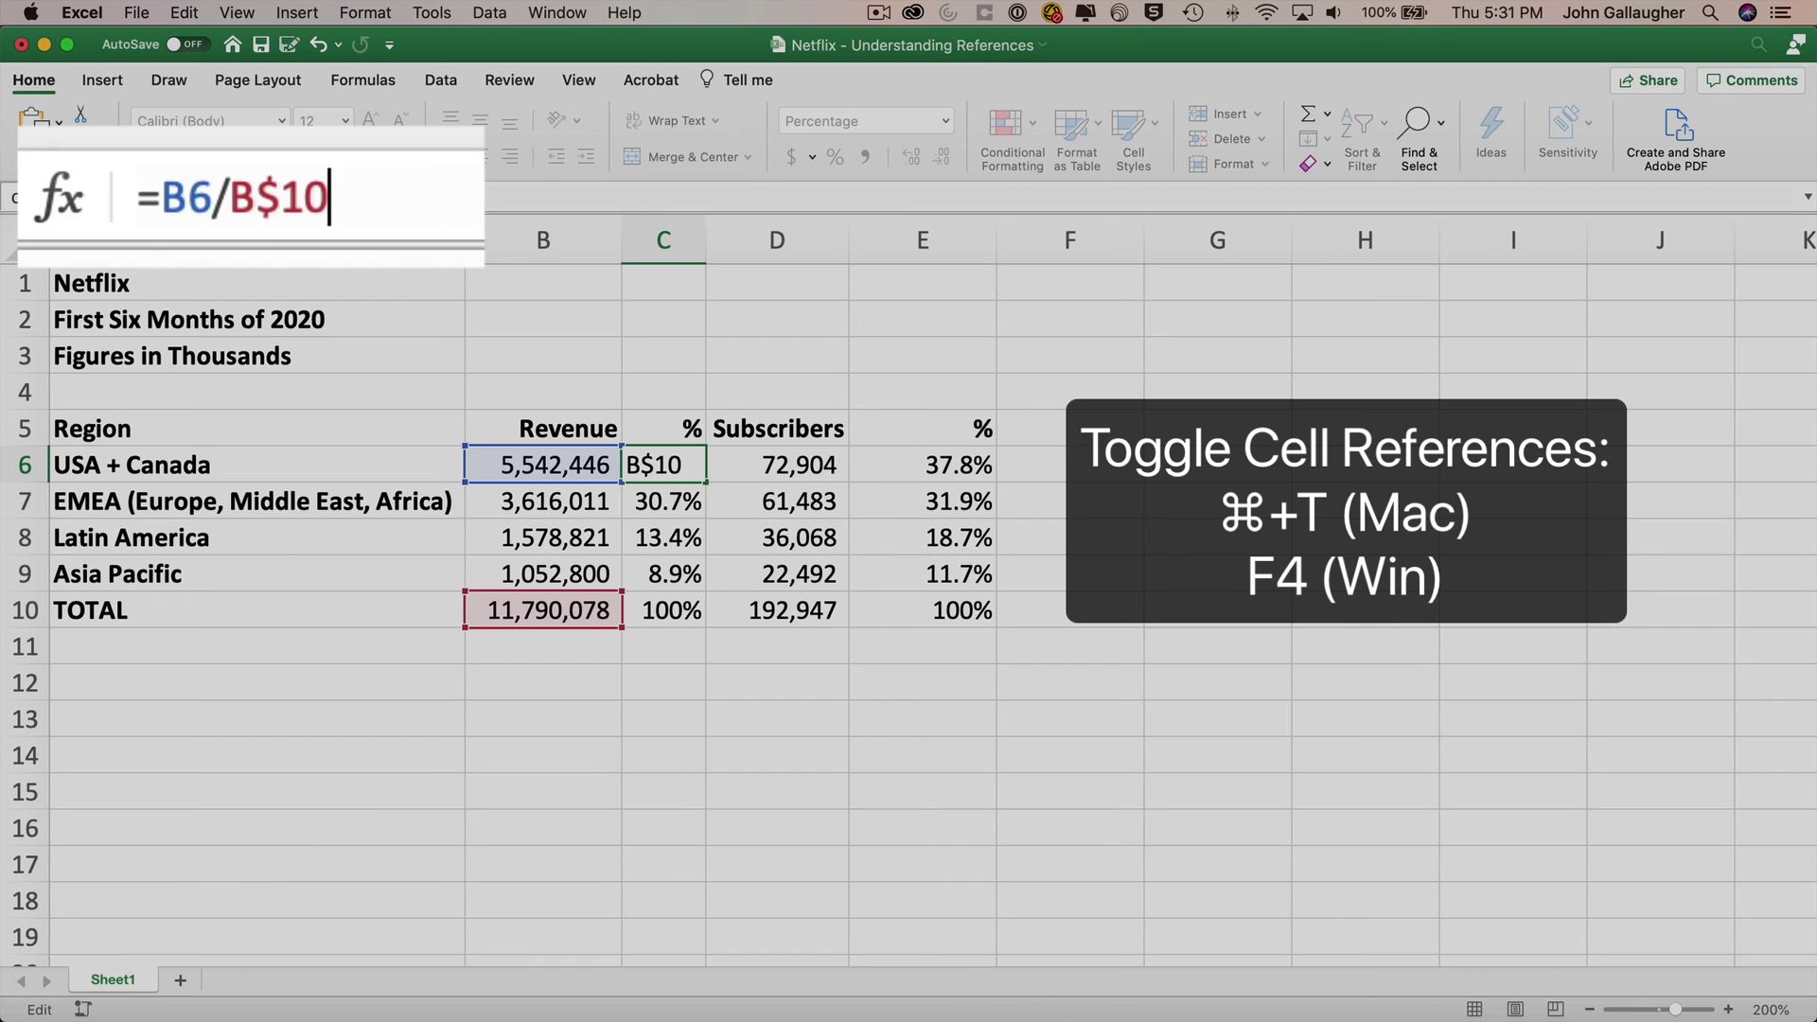
{"action": "key", "text": "super+t"}
{"action": "key", "text": "super+t"}
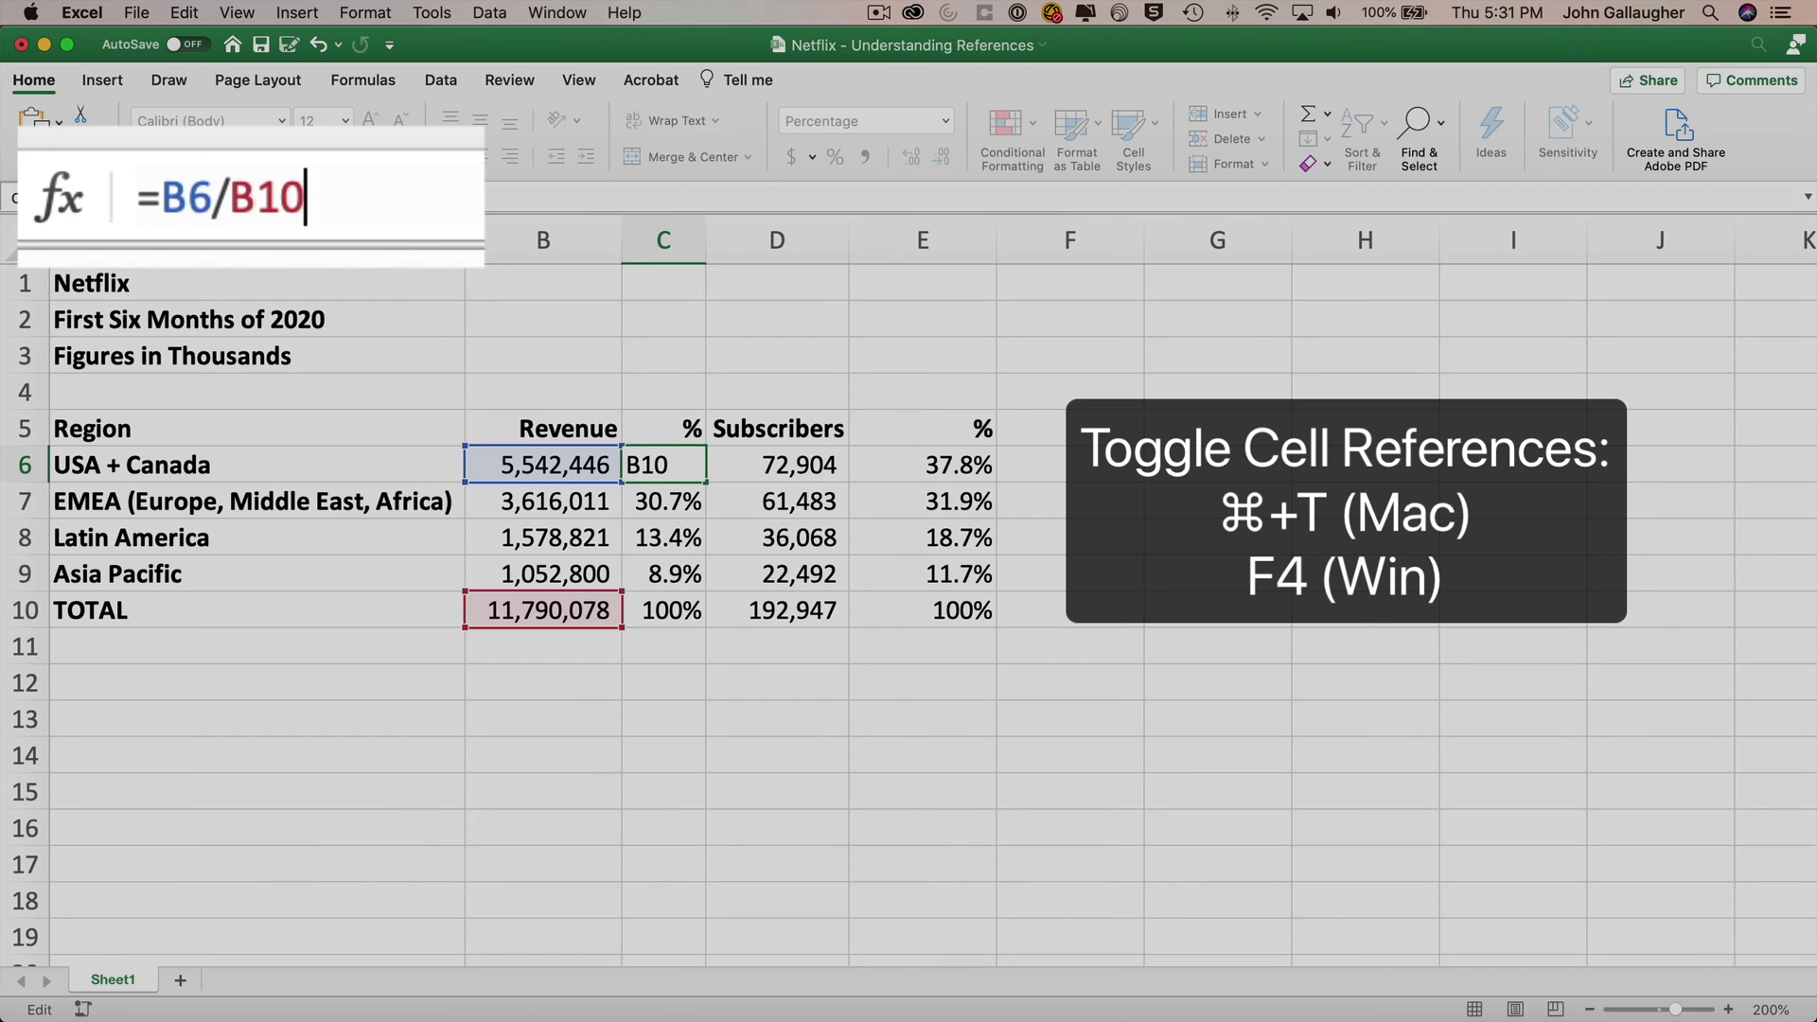
{"action": "key", "text": "super+t"}
{"action": "key", "text": "super+t"}
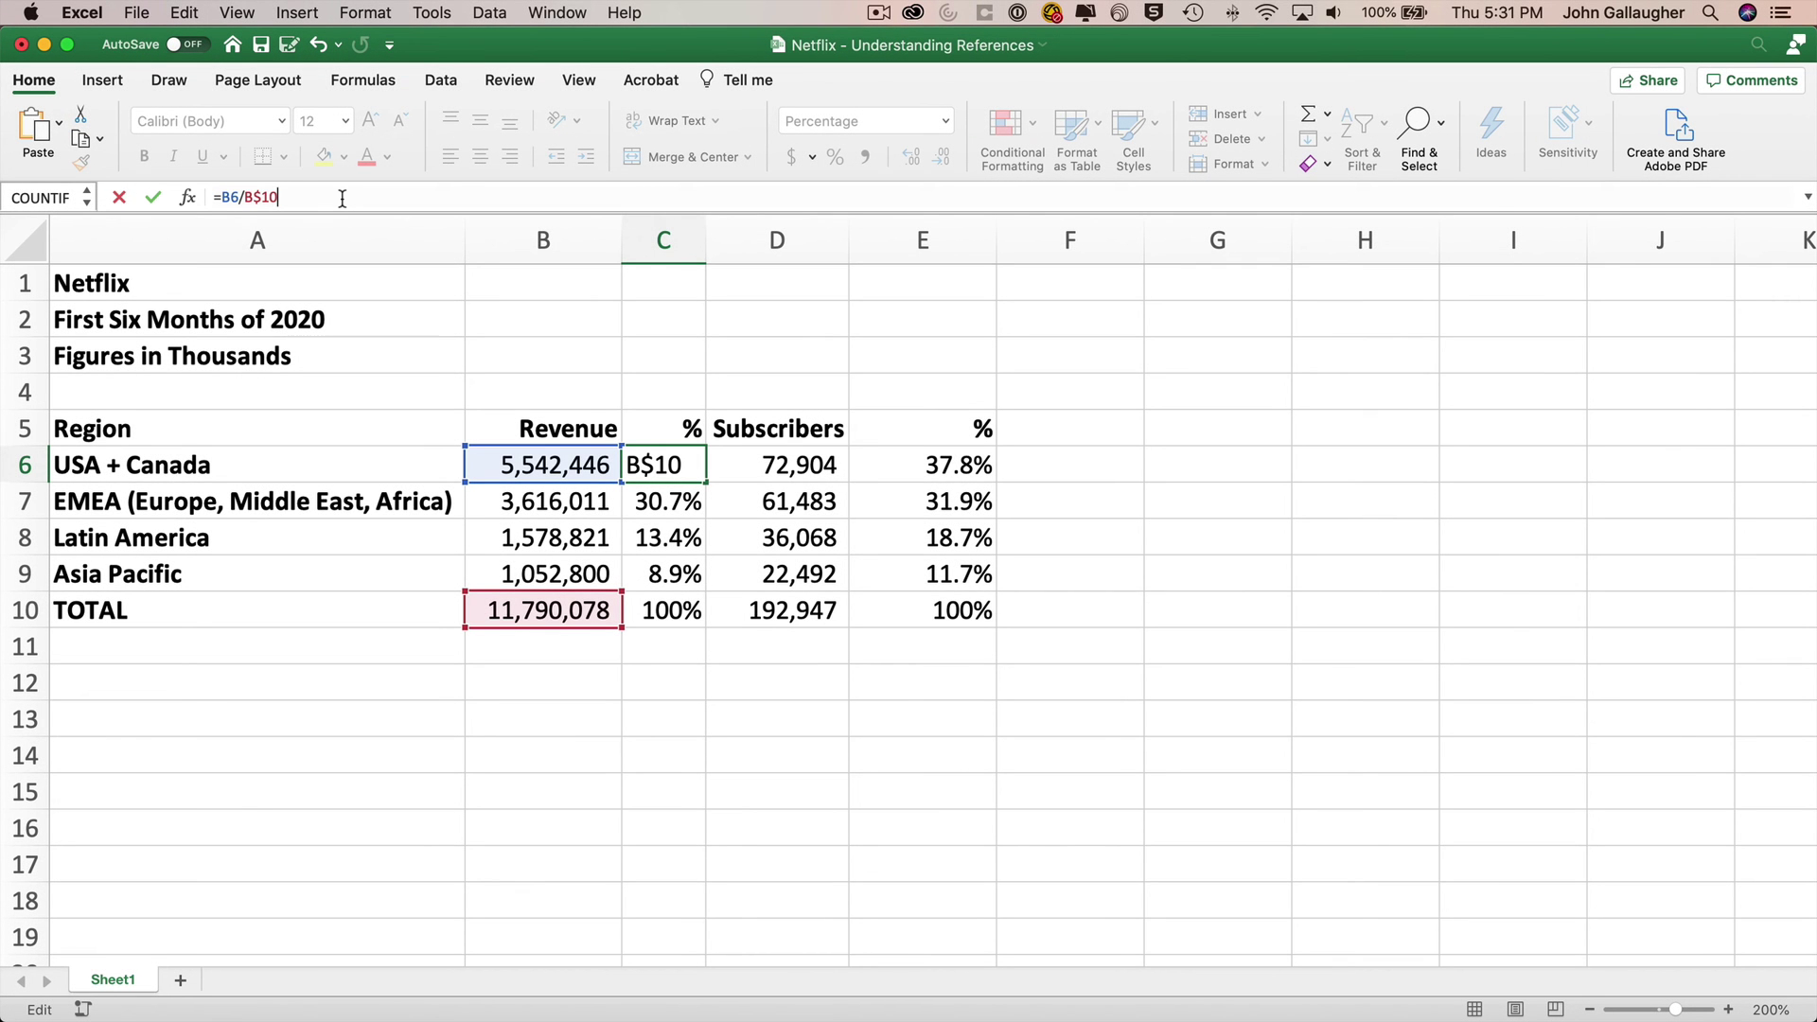
{"action": "key", "text": "Return"}
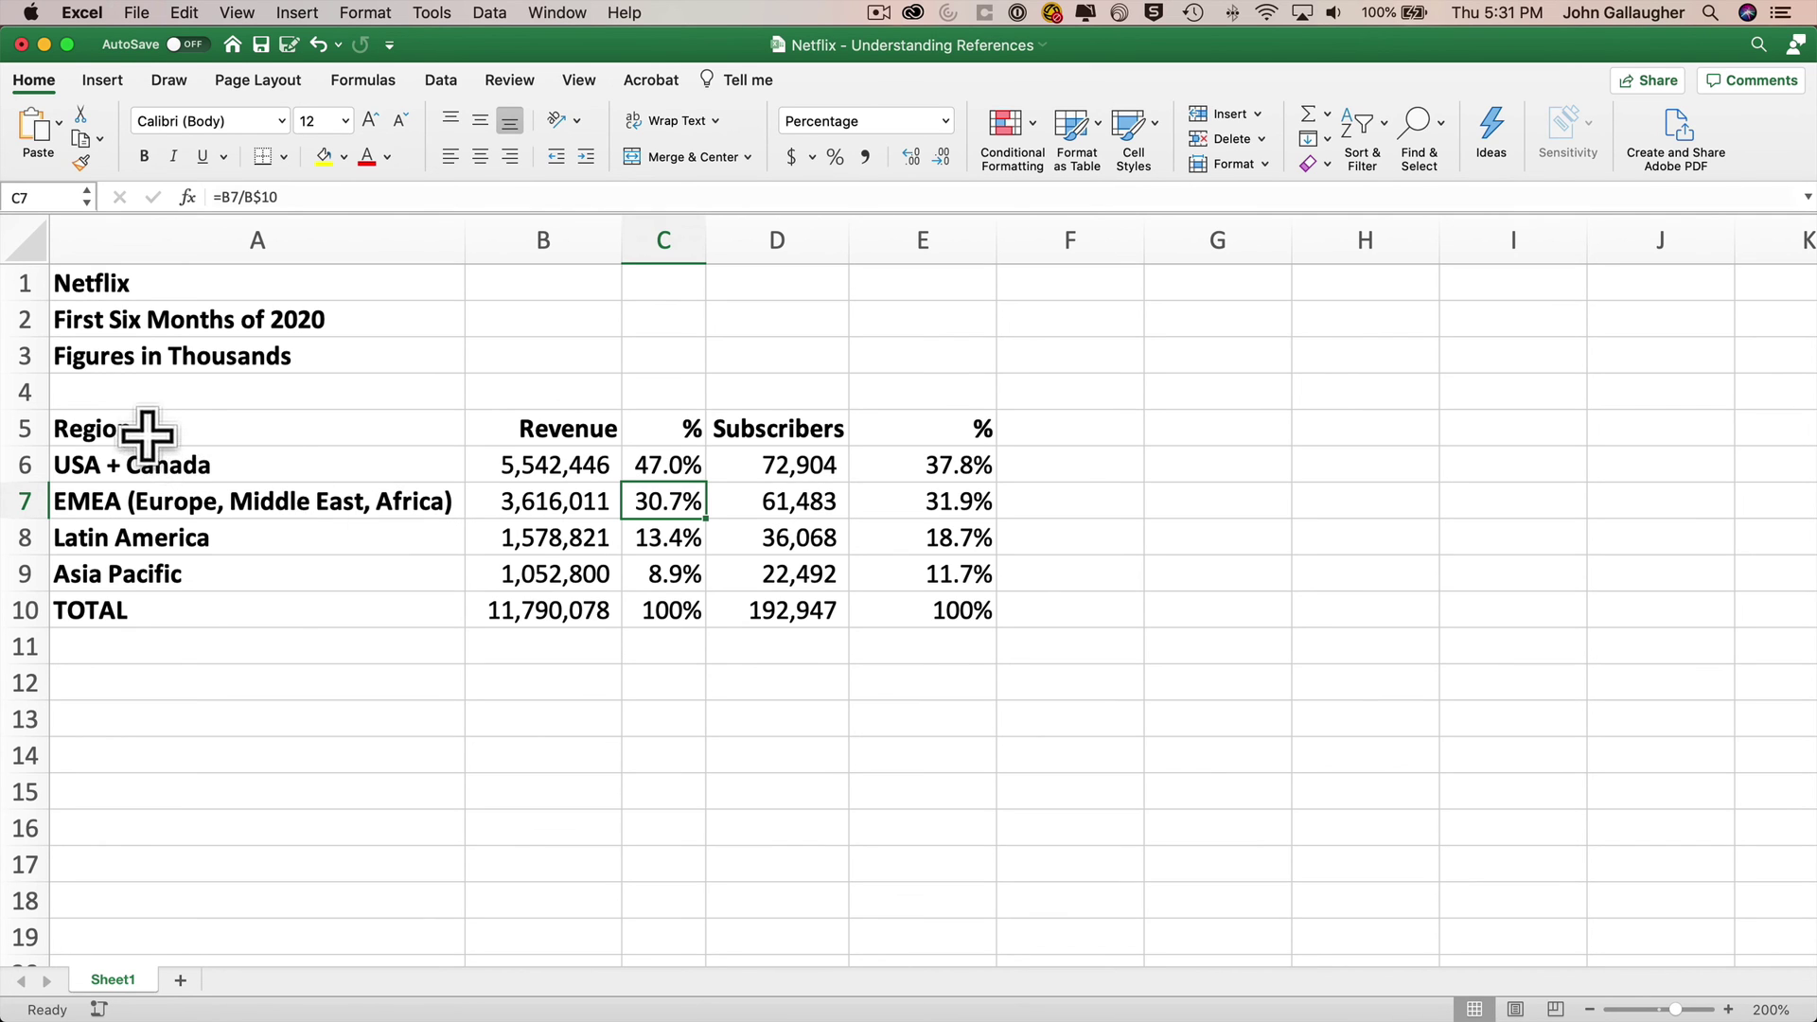
Copy the Region/Revenue block A5:B9 to A13 and Subscribers D5:D9 to D13
{"action": "left_click_drag", "start_coordinate": [146, 430], "coordinate": [547, 567]}
{"action": "key", "text": "super+c"}
{"action": "left_click", "coordinate": [210, 727]}
{"action": "key", "text": "super+v"}
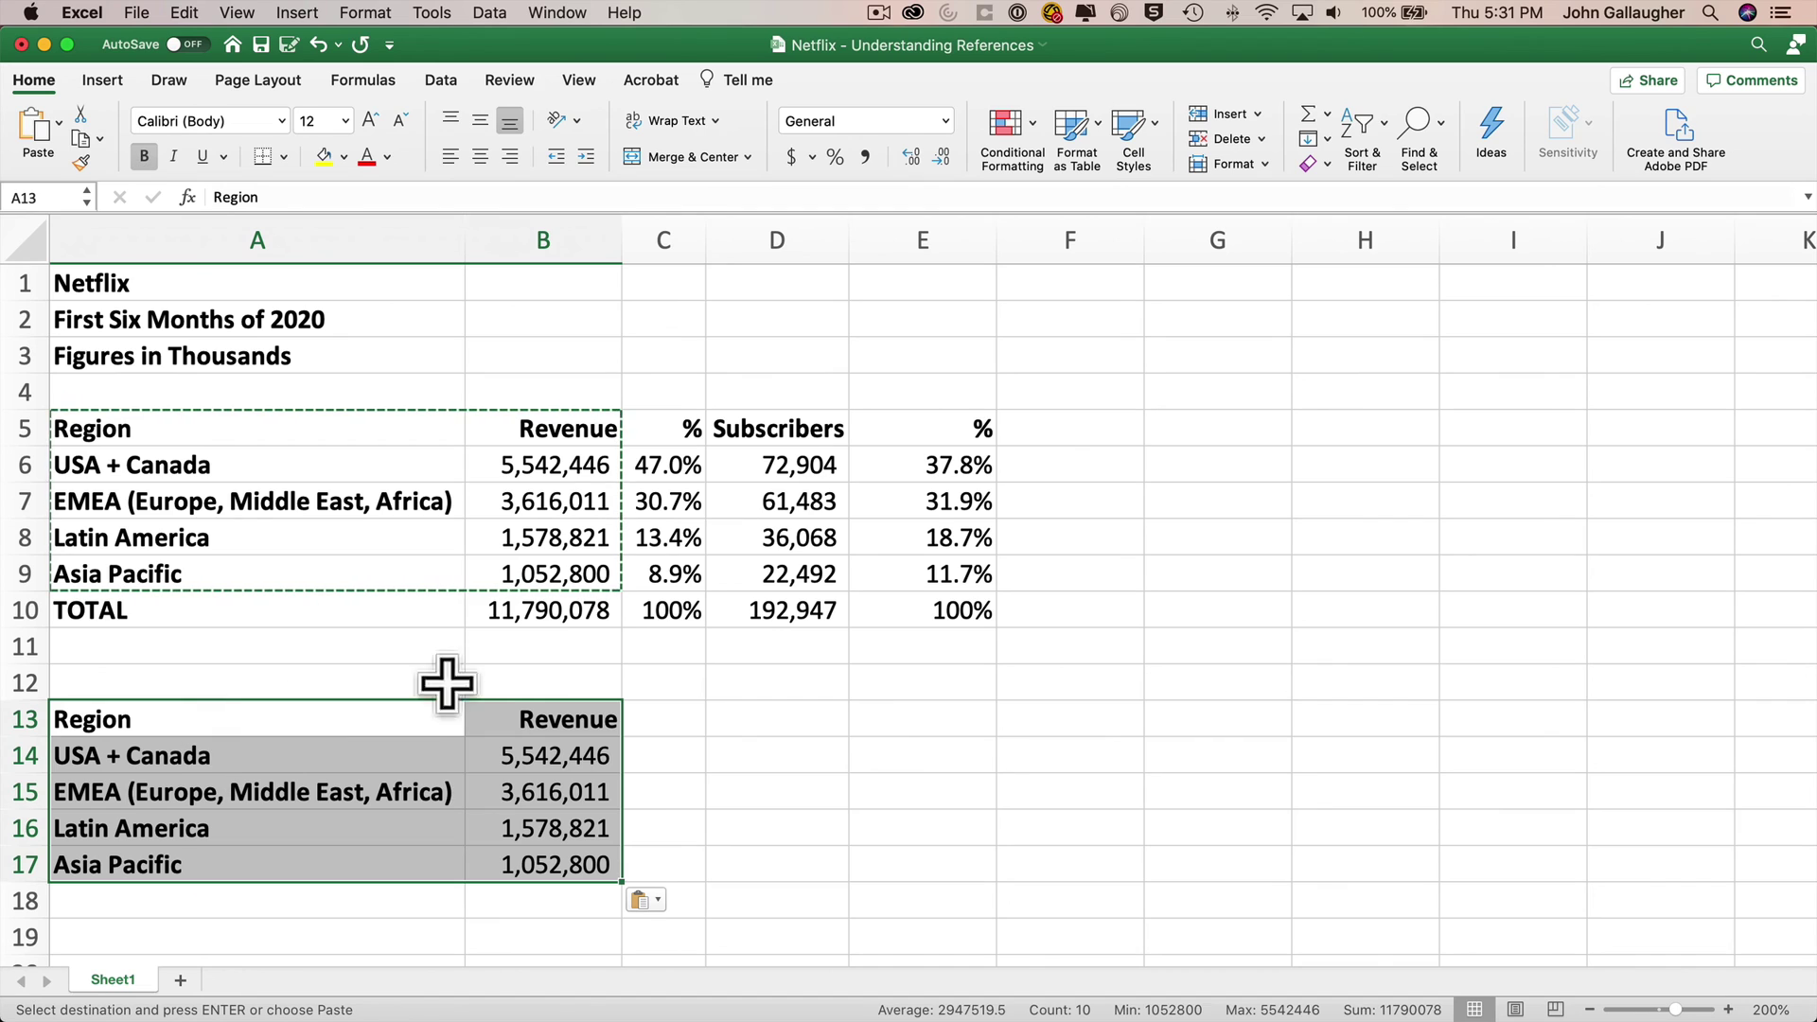
{"action": "left_click", "coordinate": [798, 429]}
{"action": "left_click_drag", "start_coordinate": [798, 428], "coordinate": [824, 572]}
{"action": "key", "text": "super+c"}
{"action": "left_click", "coordinate": [824, 716]}
{"action": "key", "text": "super+v"}
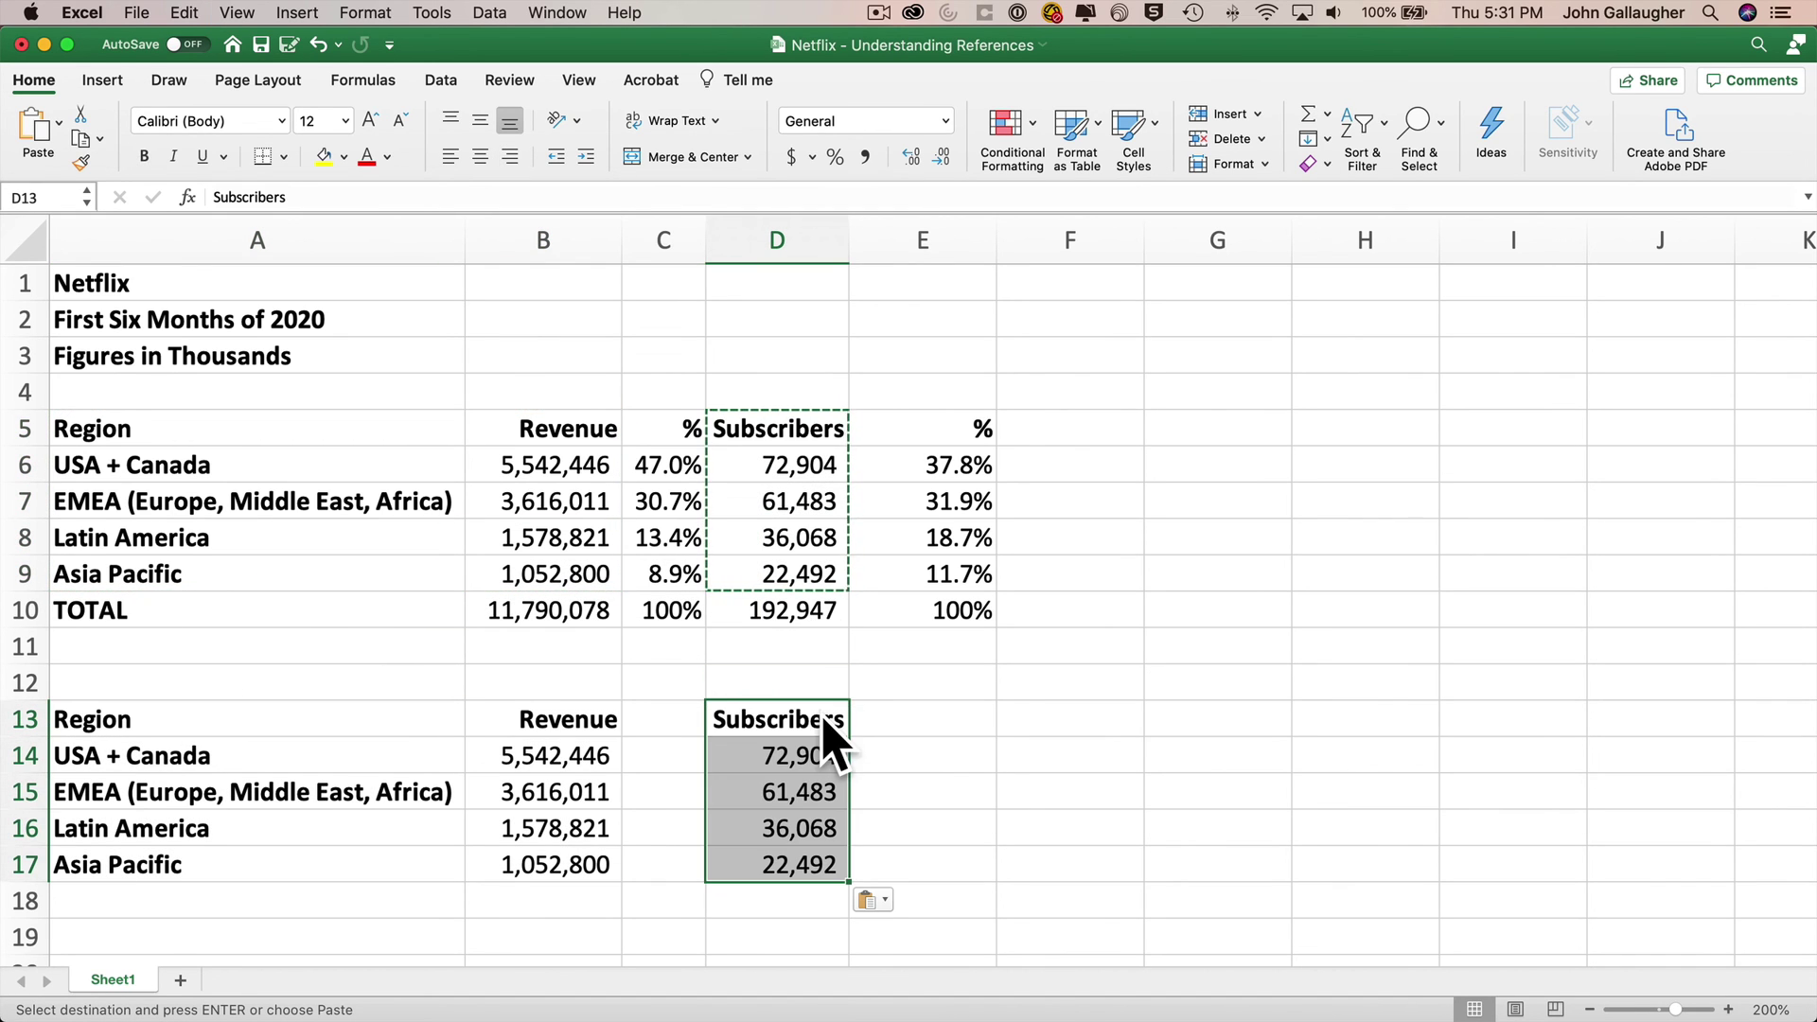
Enter % headers in C13 and E13
{"action": "left_click", "coordinate": [649, 719]}
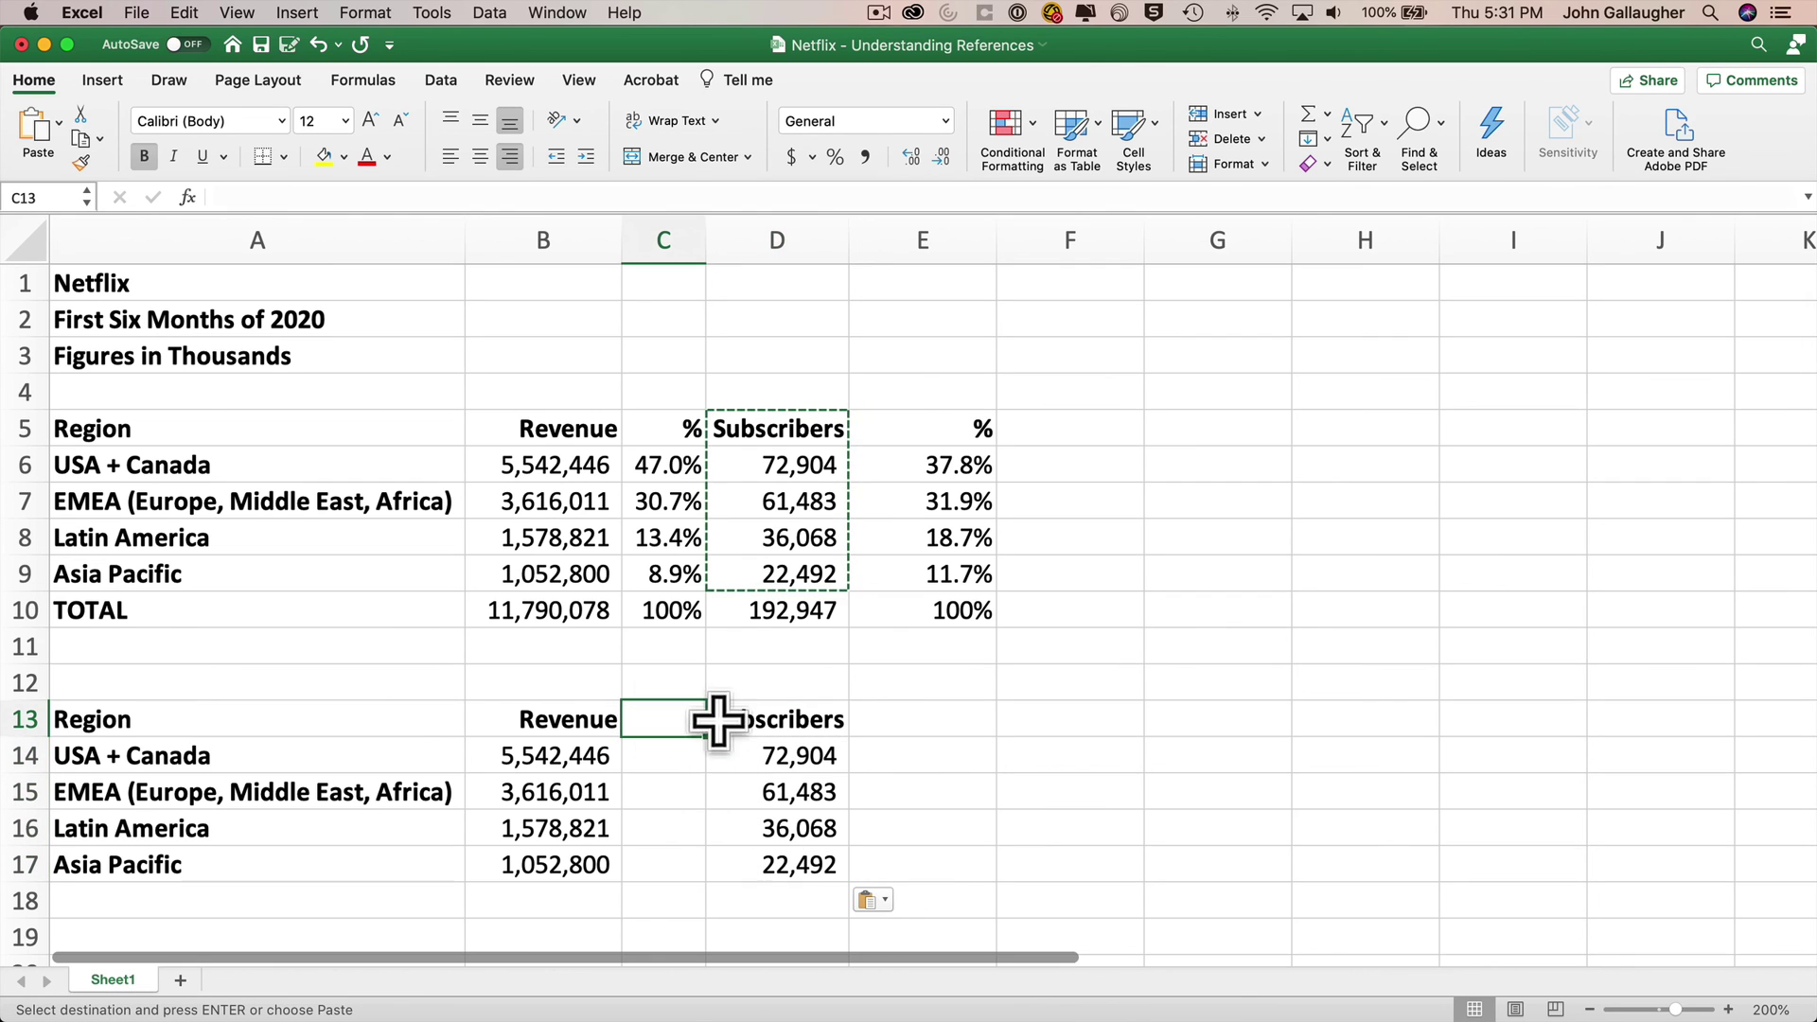
{"action": "type", "text": "%"}
{"action": "key", "text": "Tab"}
{"action": "left_click", "coordinate": [924, 719]}
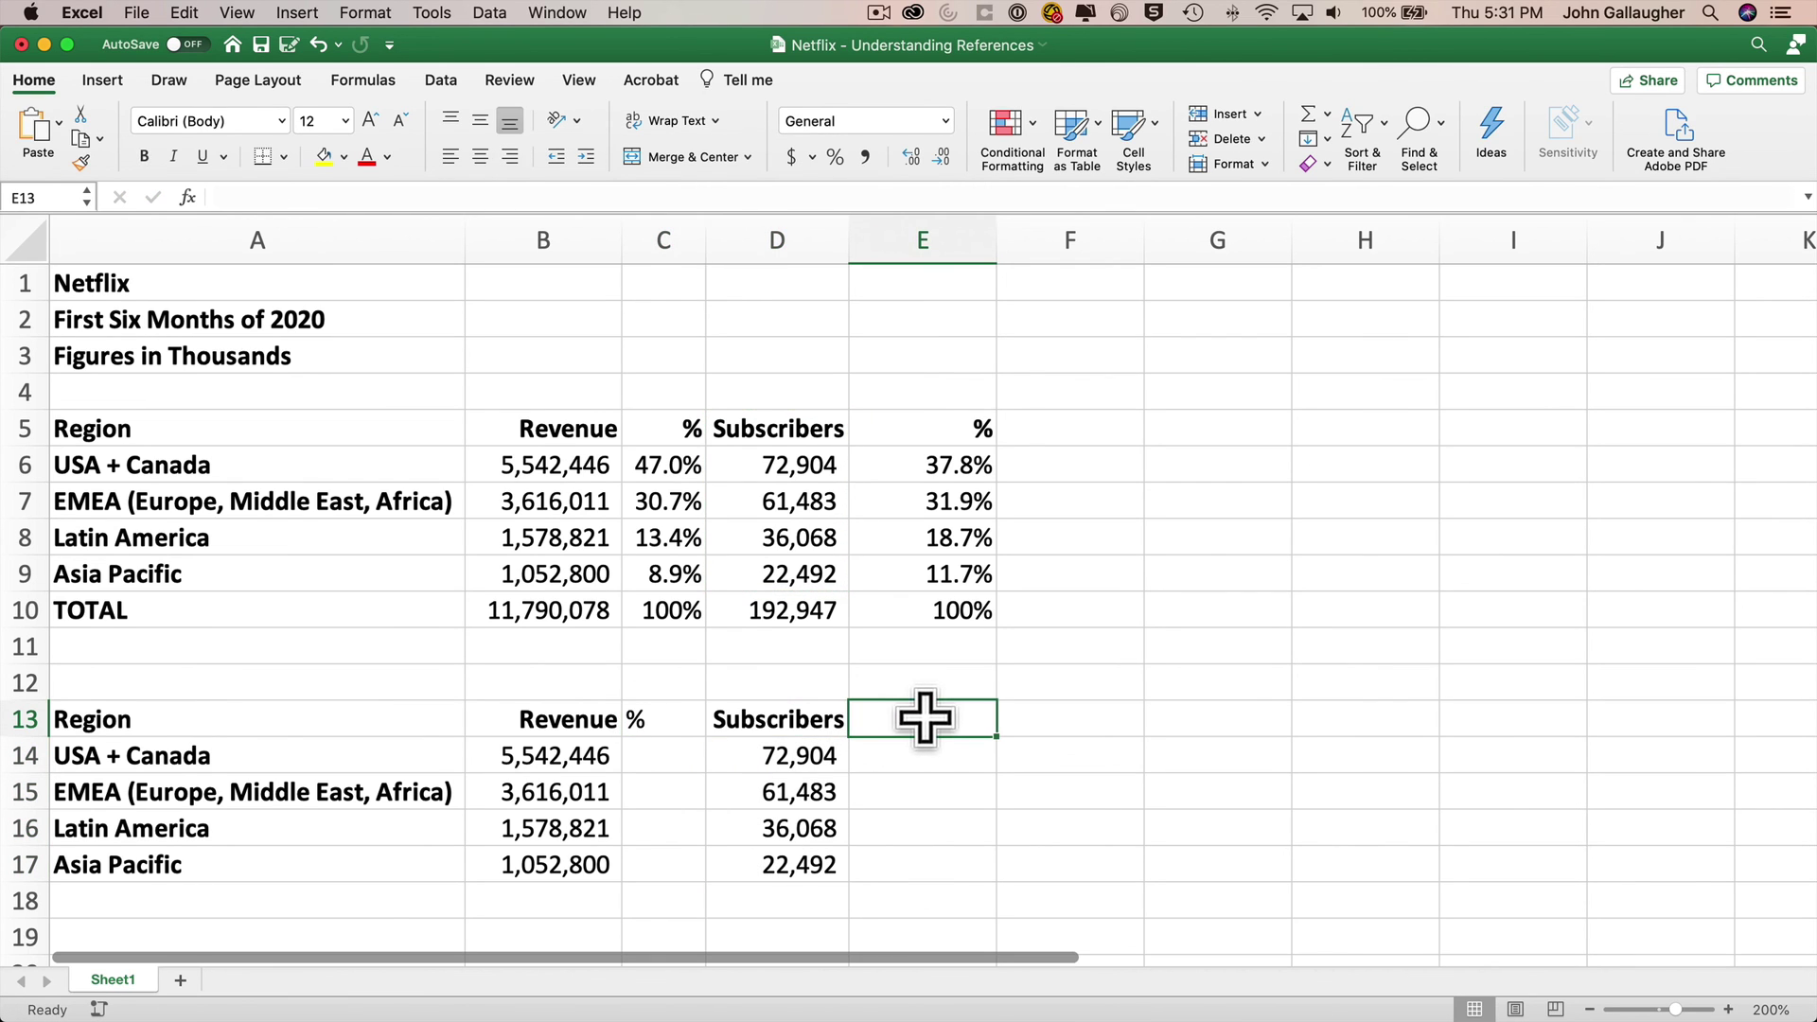
{"action": "type", "text": "%"}
{"action": "key", "text": "Tab"}
Make the row 13 headers B13:E13 bold and right-aligned
{"action": "left_click_drag", "start_coordinate": [929, 718], "coordinate": [592, 719]}
{"action": "left_click", "coordinate": [143, 156]}
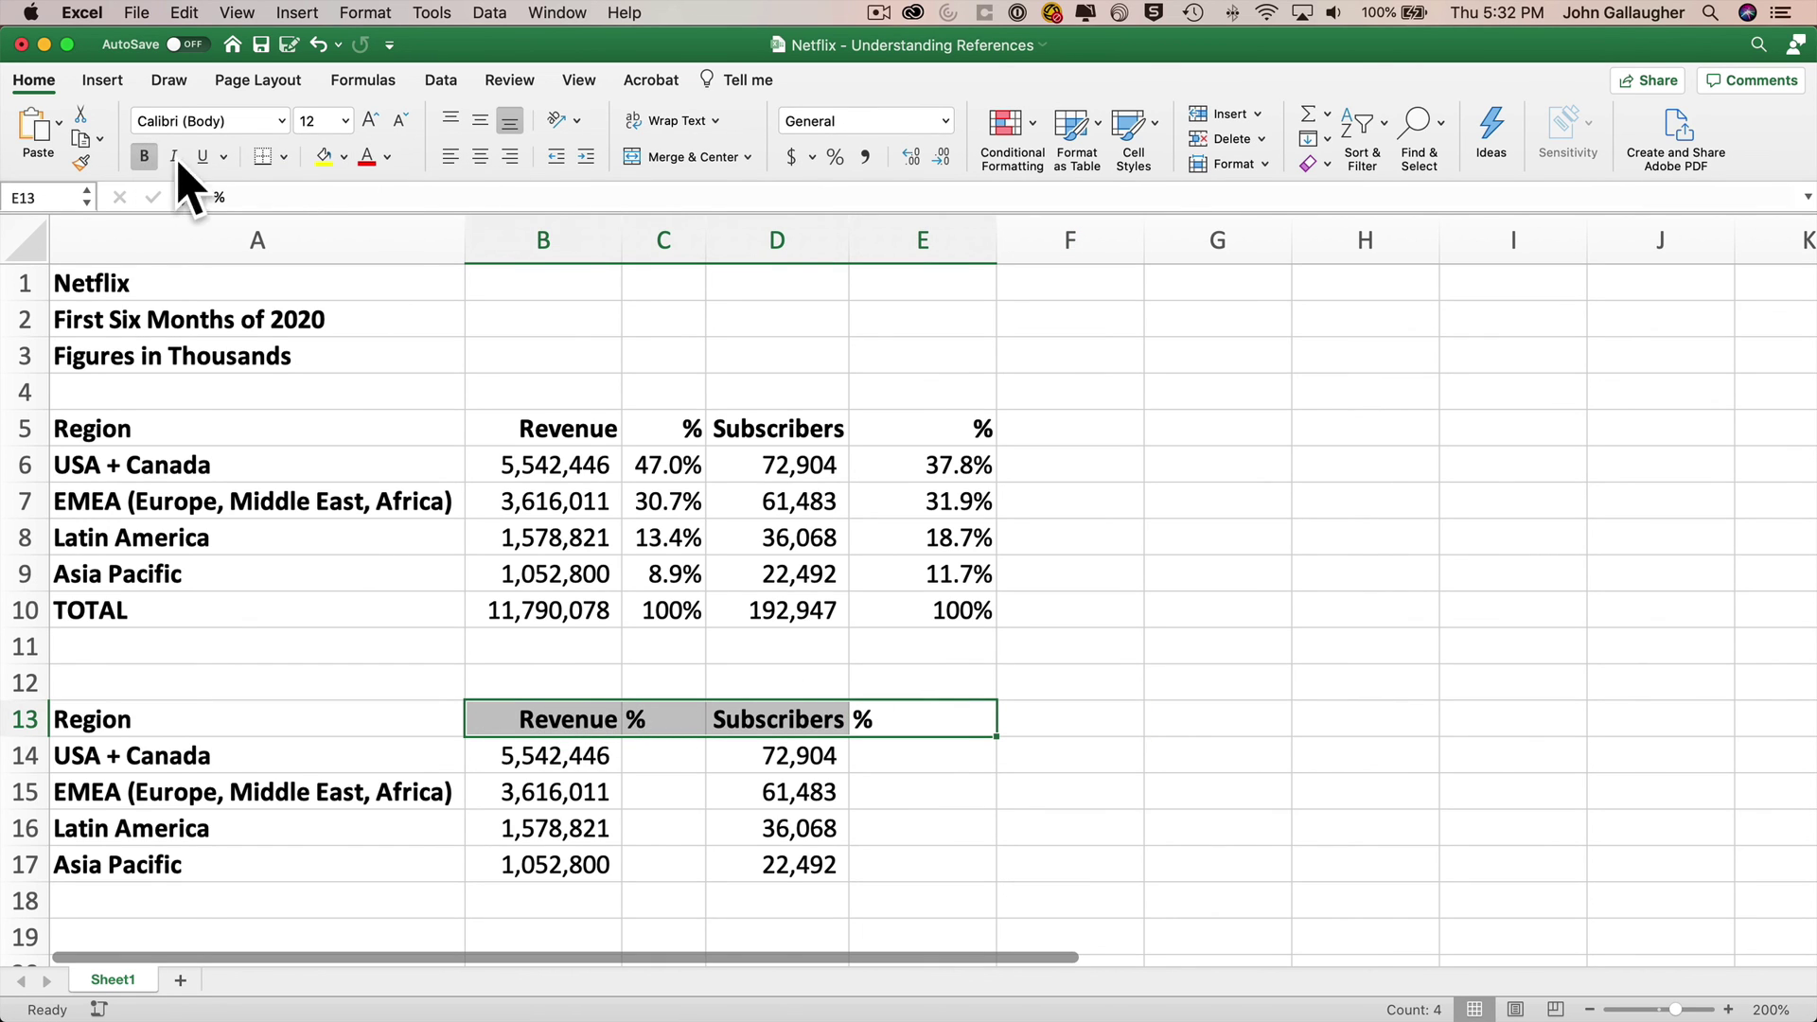
{"action": "left_click", "coordinate": [511, 156]}
{"action": "left_click", "coordinate": [691, 752]}
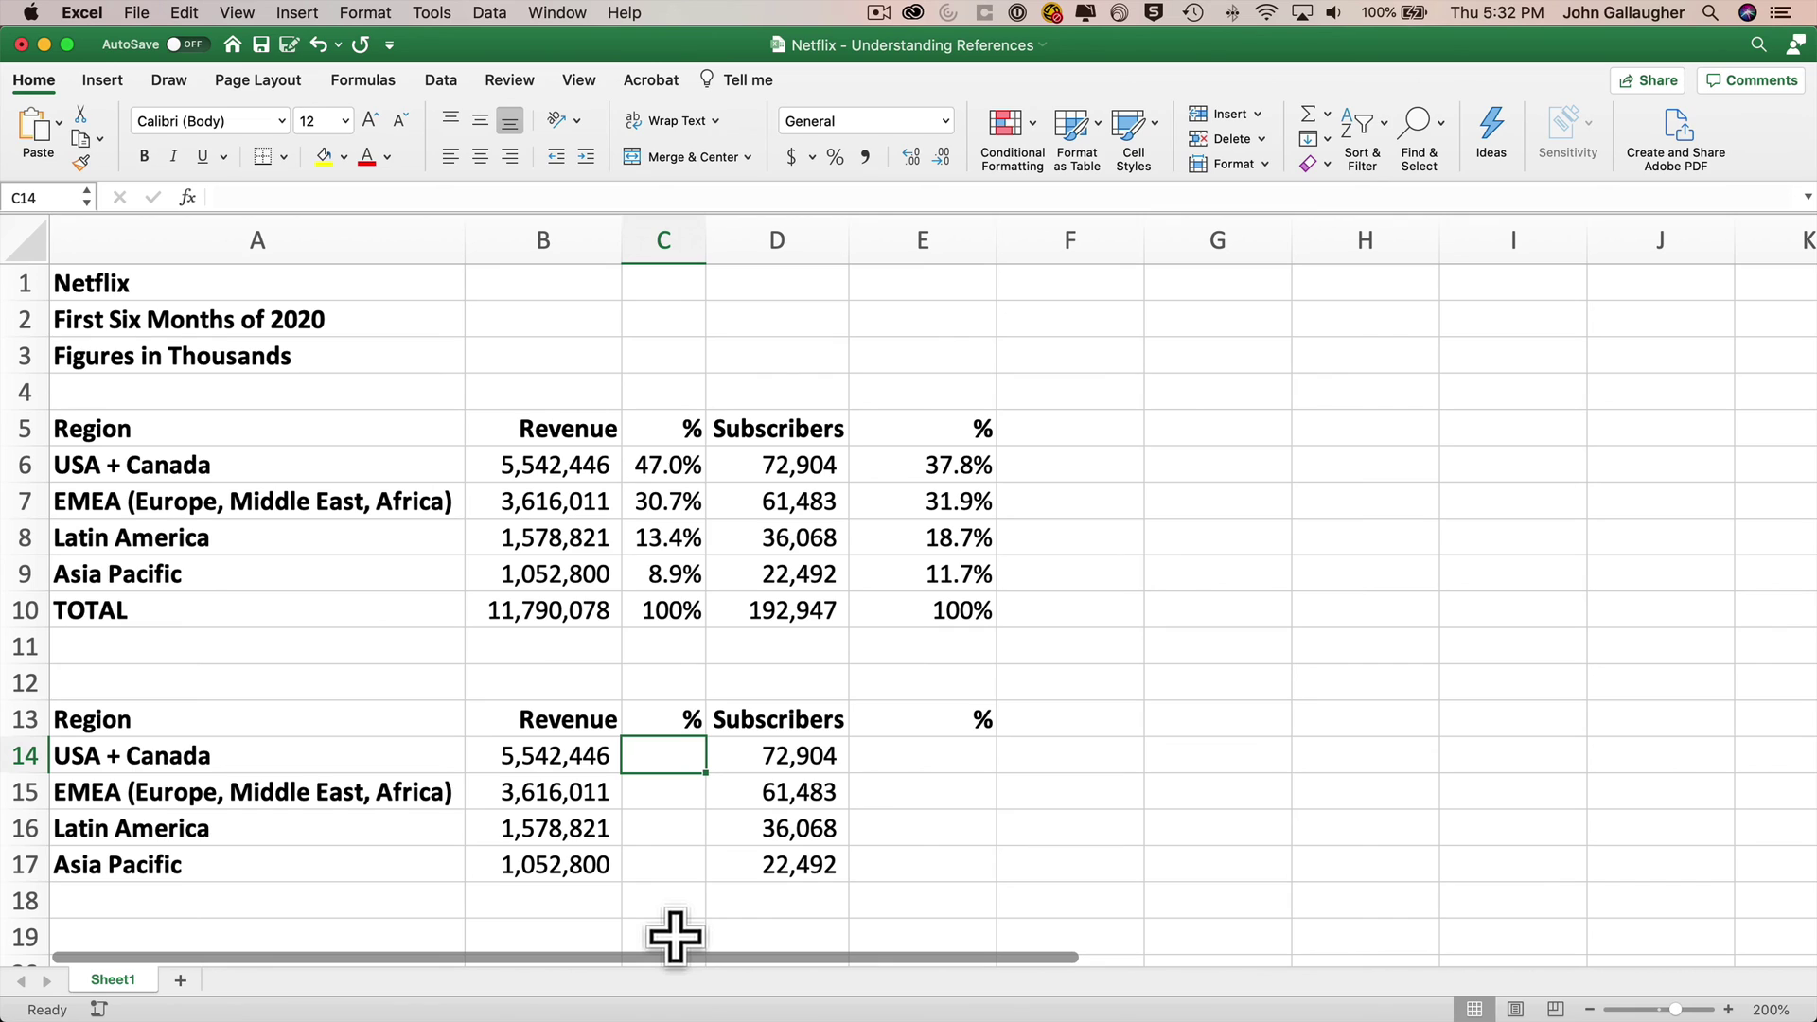
{"action": "left_click_drag", "start_coordinate": [663, 768], "coordinate": [663, 857]}
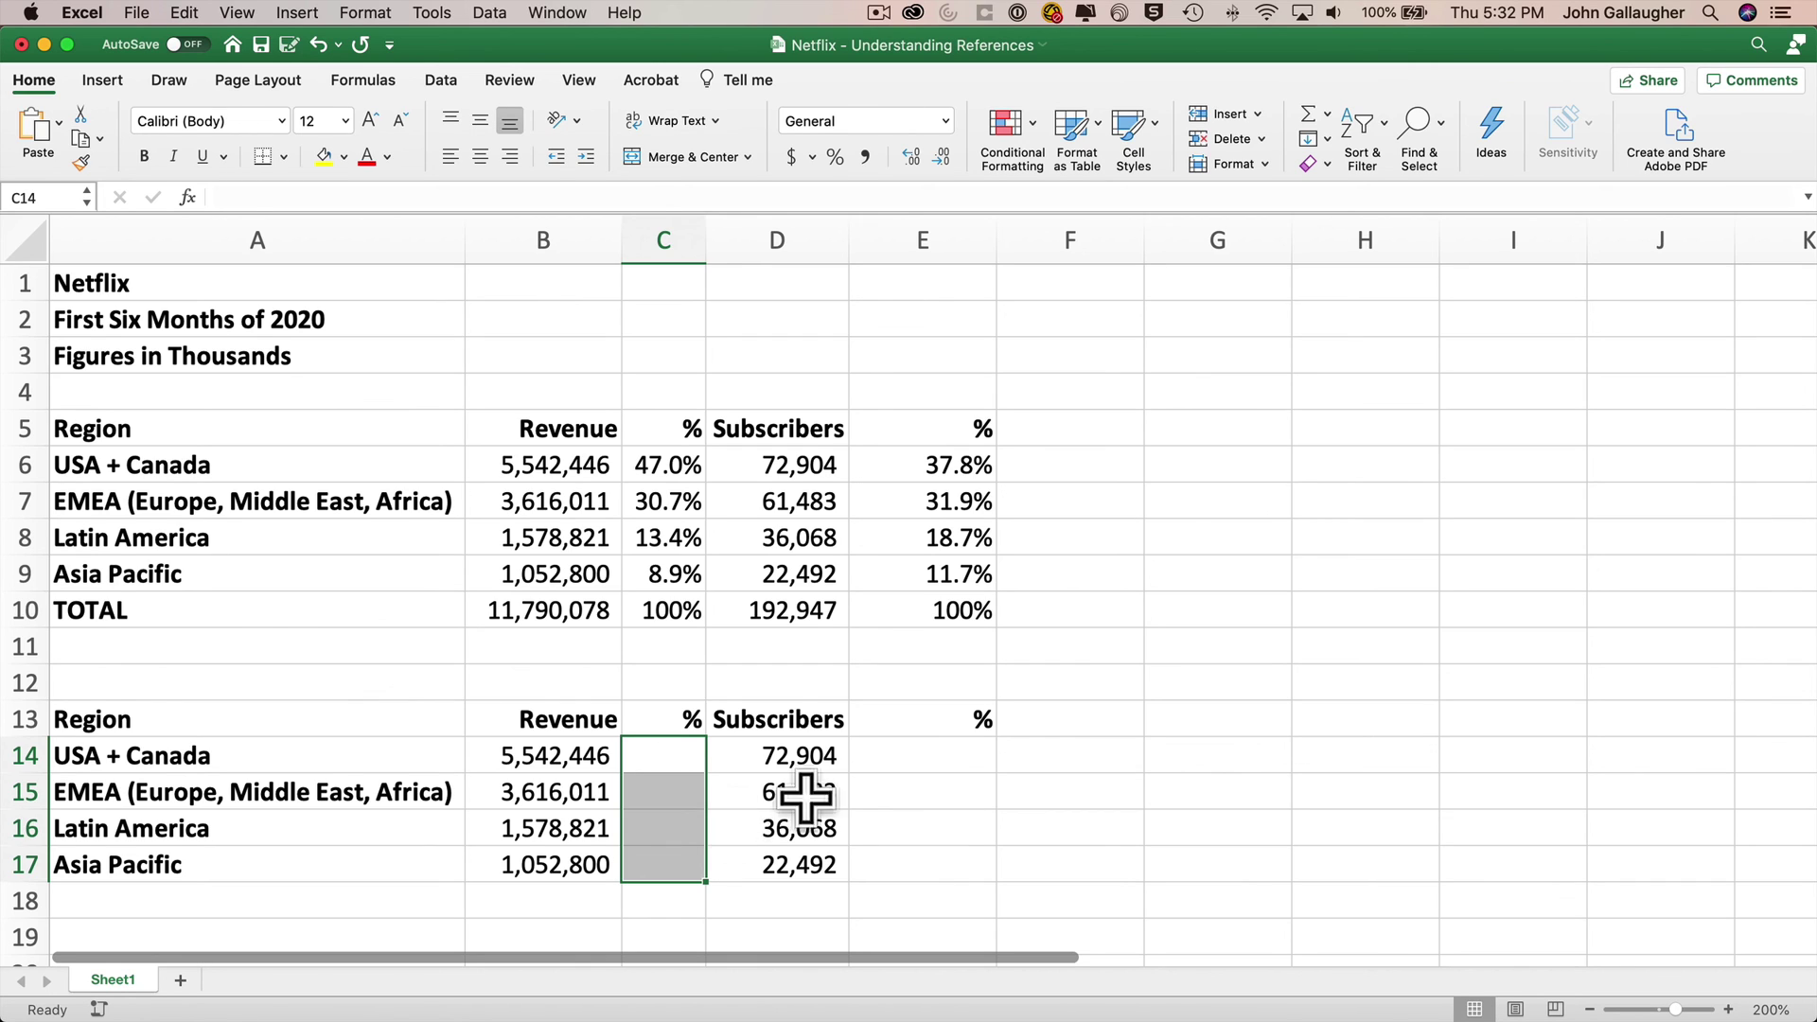
{"action": "left_click_drag", "start_coordinate": [925, 753], "coordinate": [924, 852]}
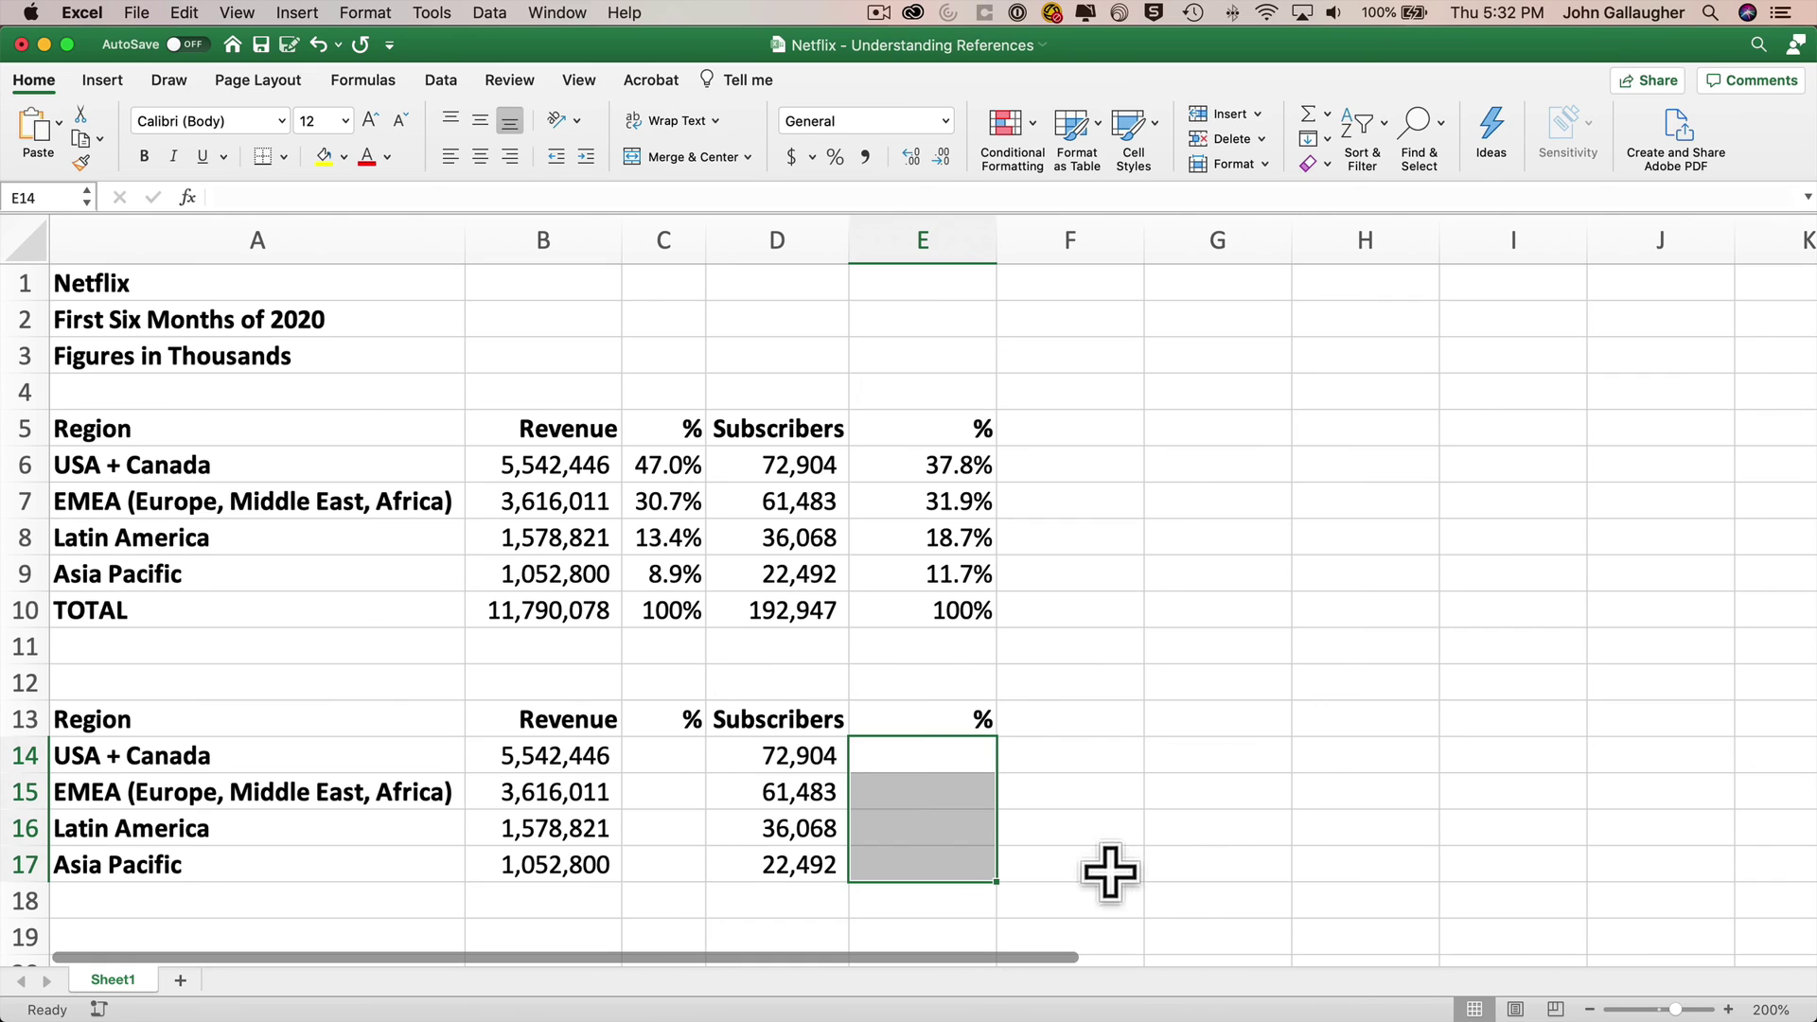
{"action": "left_click", "coordinate": [1079, 864]}
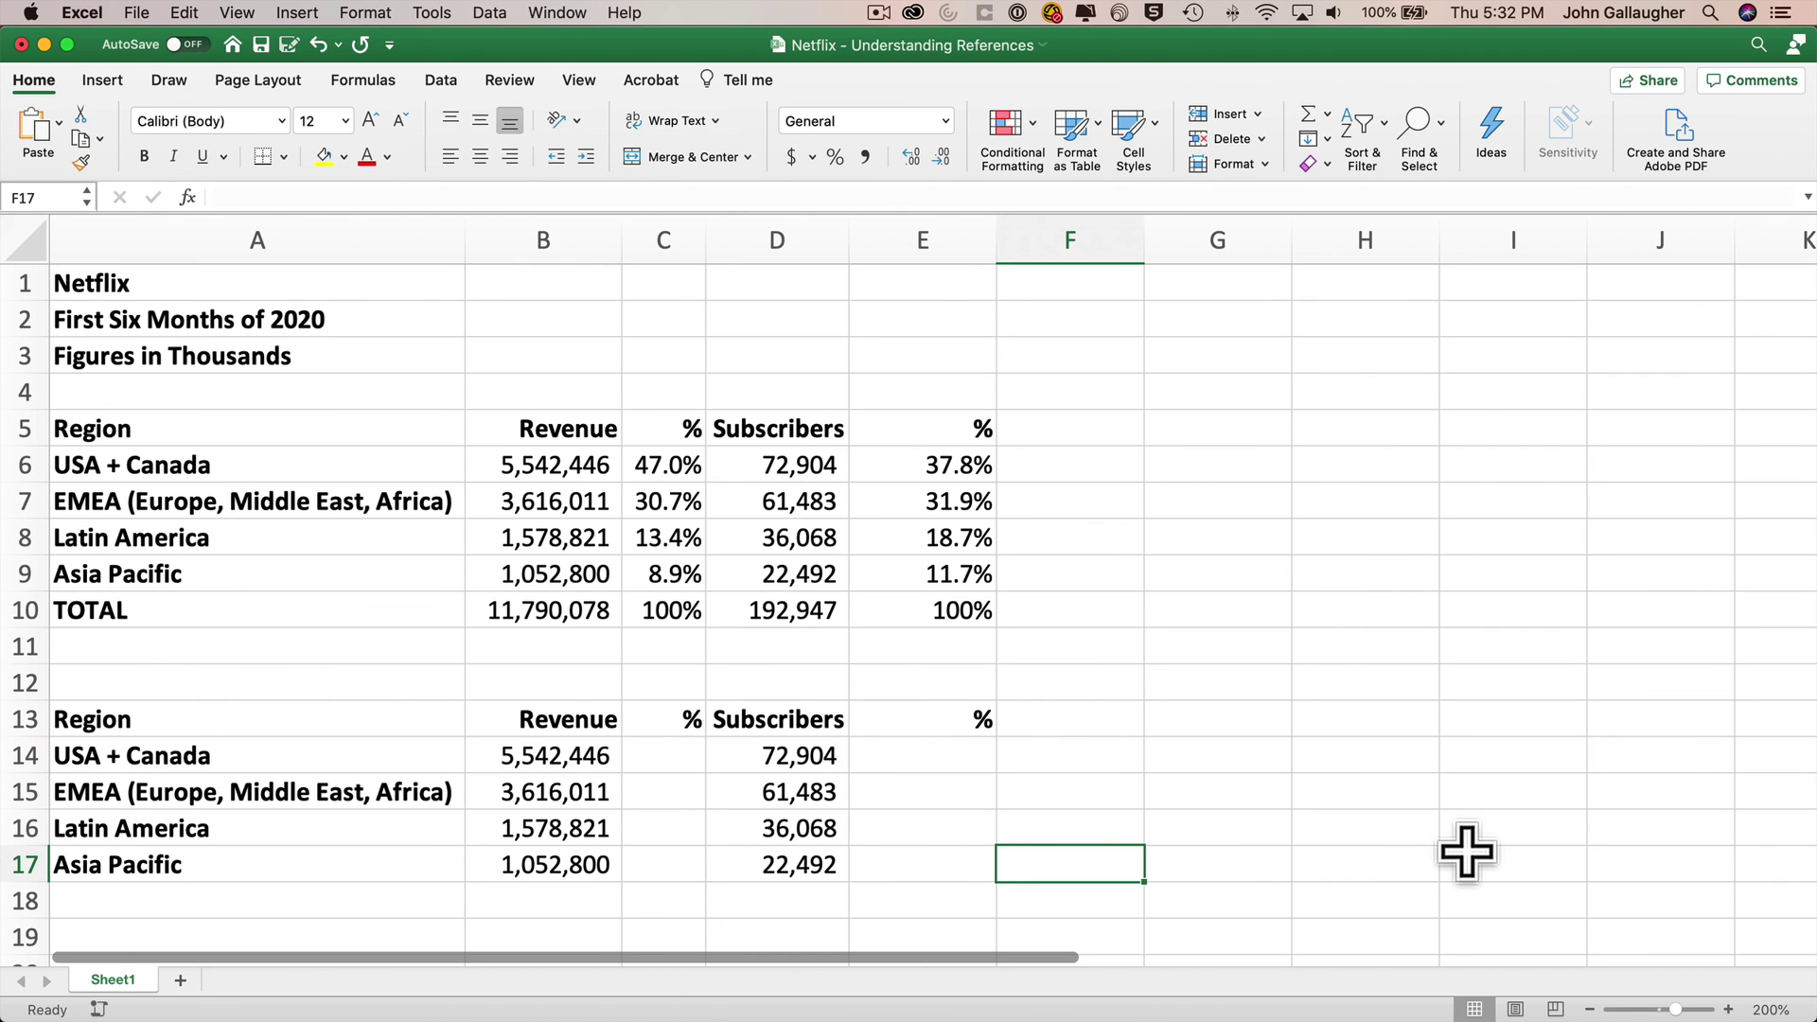